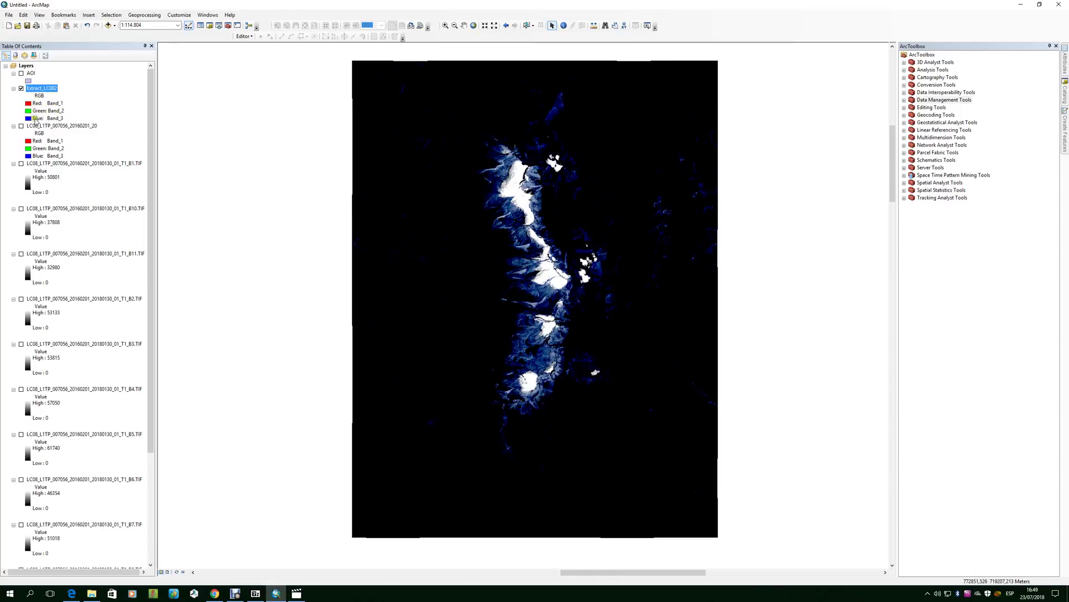
# Step: Examine the Landsat 8 OLI/TIRS band designations table on the USGS page in the browser
pyautogui.click(73, 597)
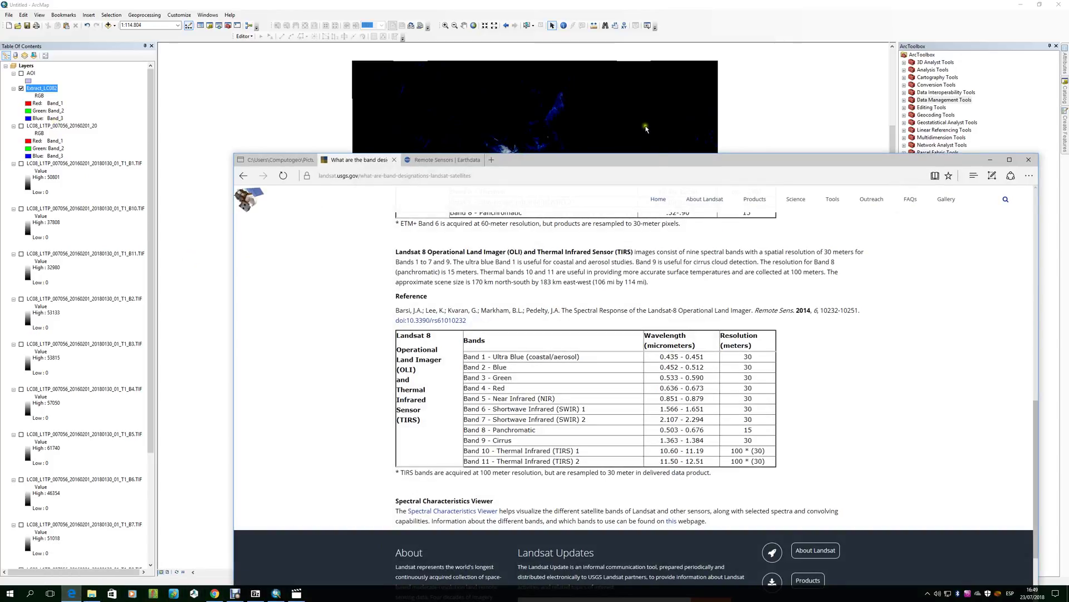
pyautogui.moveTo(665, 168); pyautogui.dragTo(671, 151)
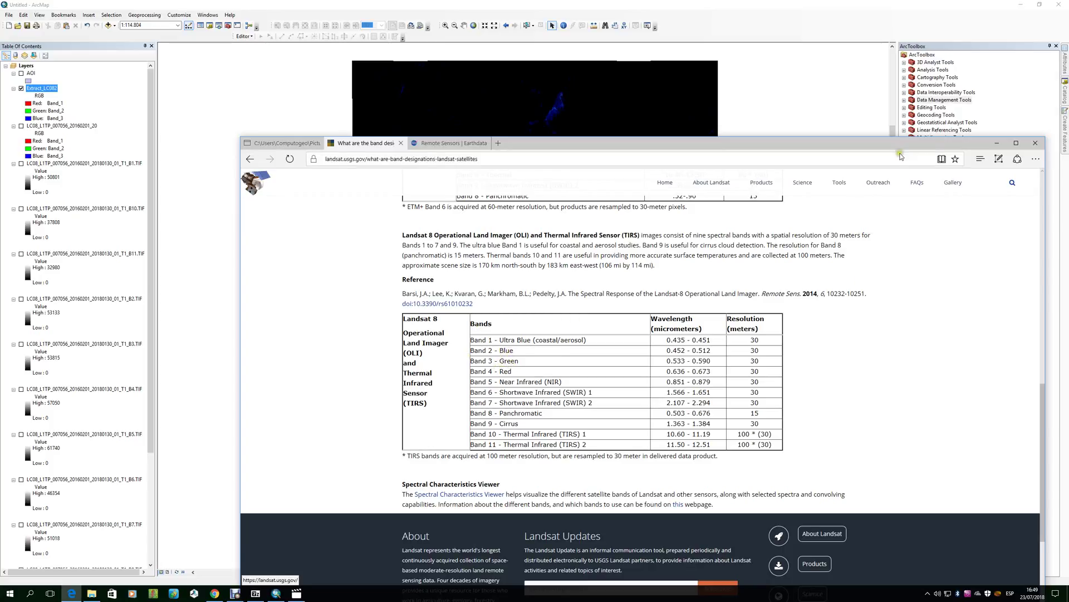
pyautogui.click(997, 142)
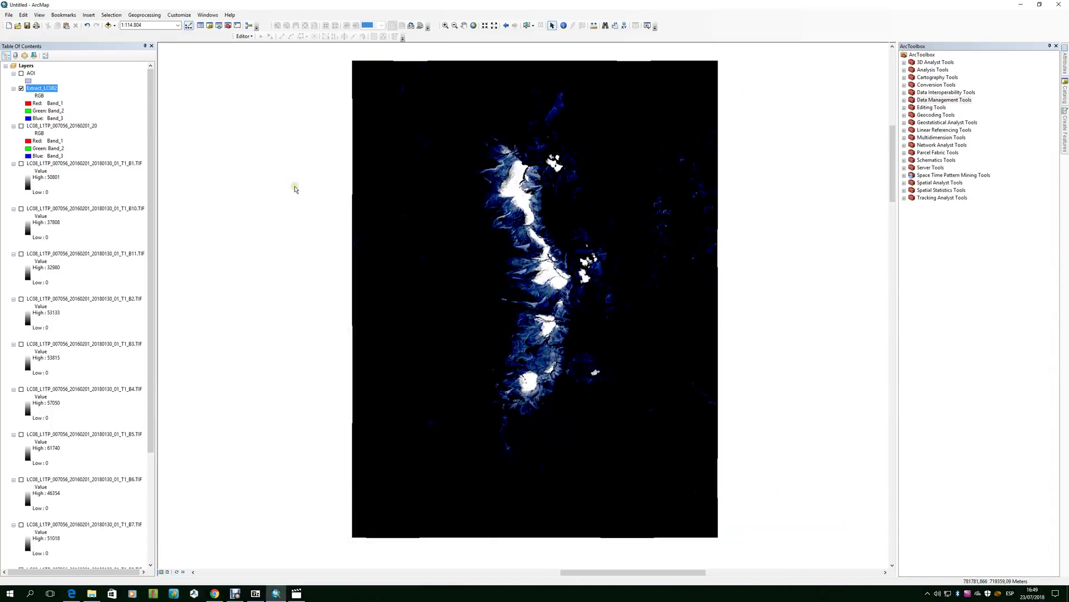
pyautogui.doubleClick(95, 595)
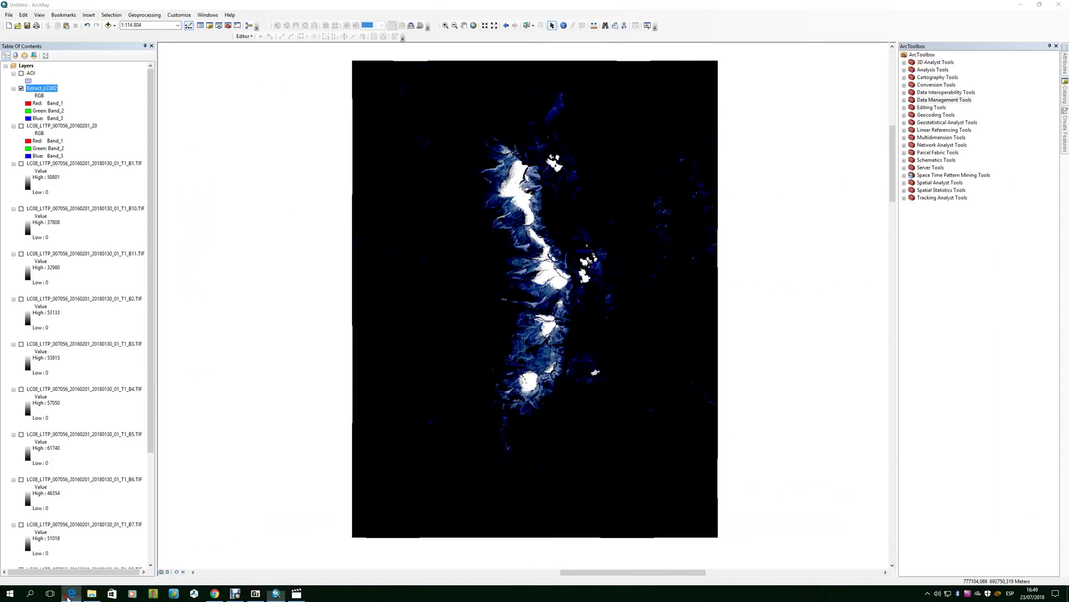
pyautogui.click(70, 594)
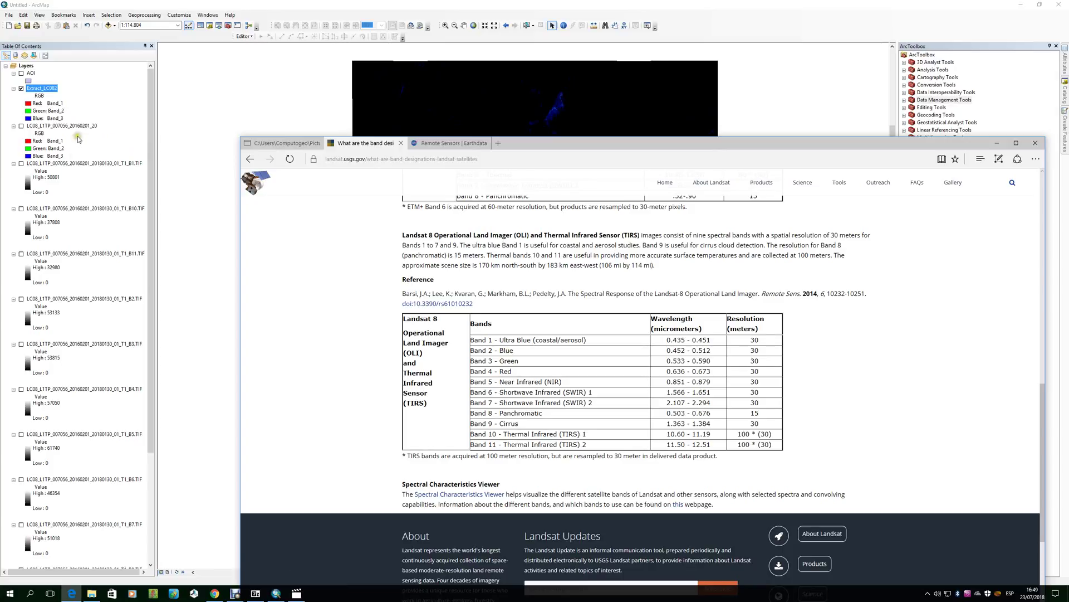
pyautogui.click(997, 143)
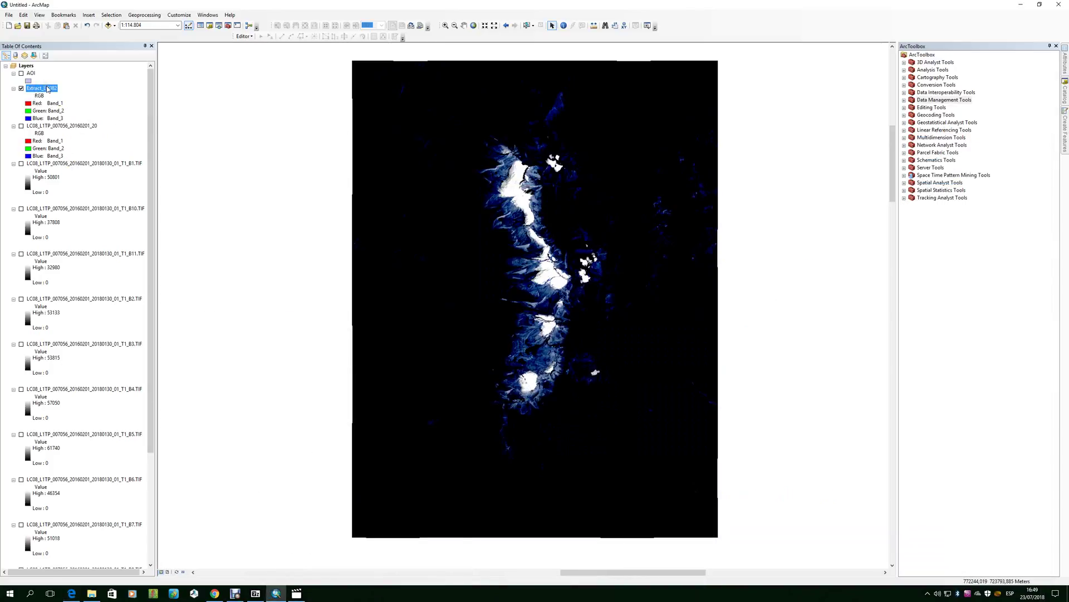
# Step: Open the RGB composite symbology settings of the extracted Landsat 8 raster layer and move the dialog clear of the image
pyautogui.click(101, 90)
pyautogui.rightClick(50, 91)
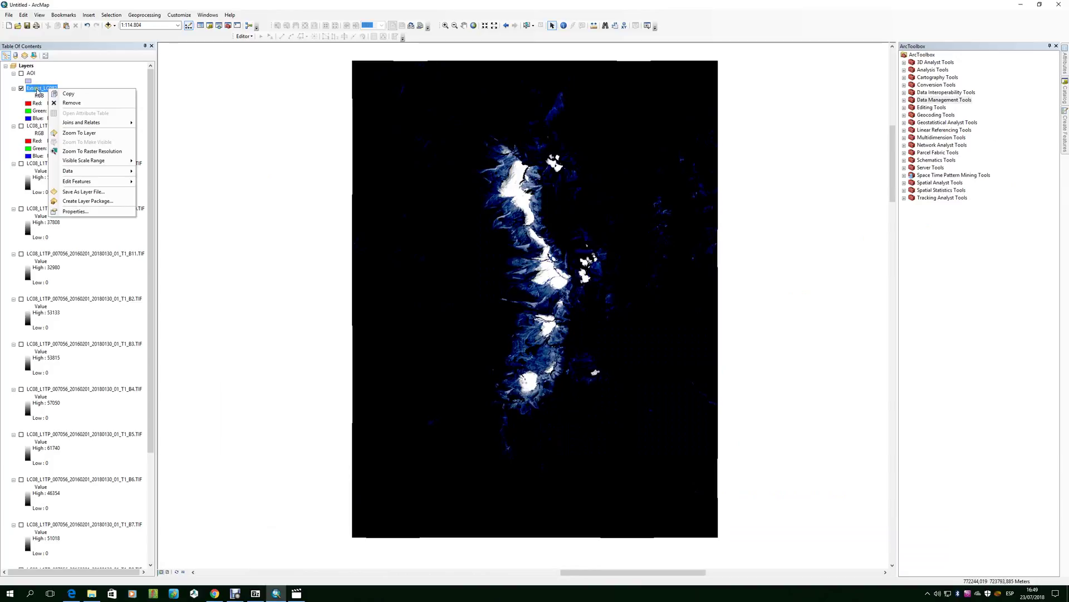
pyautogui.click(78, 212)
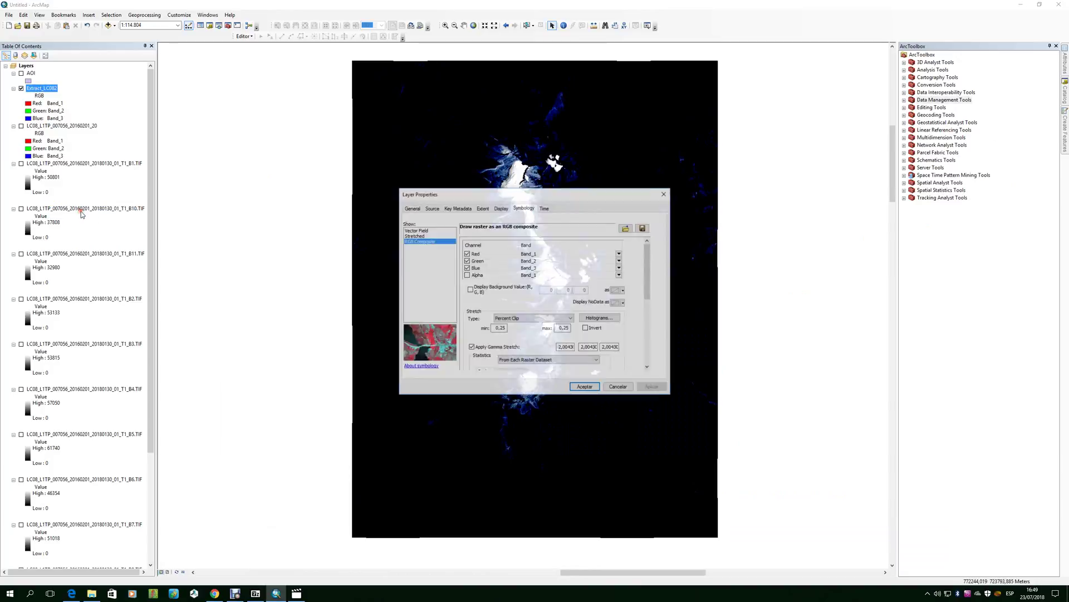
pyautogui.click(524, 209)
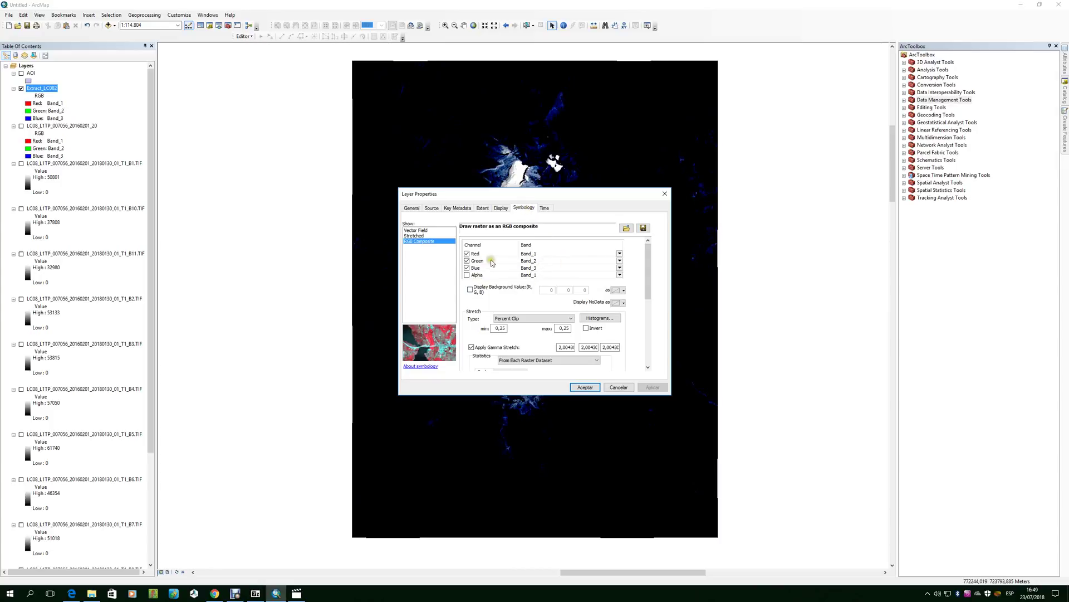
pyautogui.click(573, 198)
pyautogui.moveTo(573, 199); pyautogui.dragTo(783, 276)
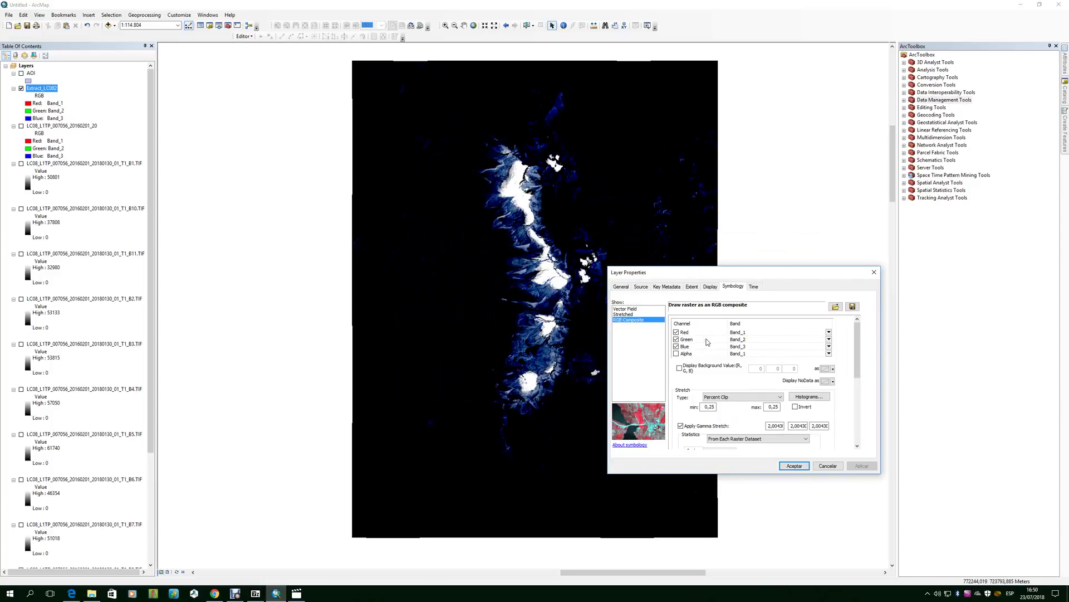
pyautogui.moveTo(777, 278); pyautogui.dragTo(803, 310)
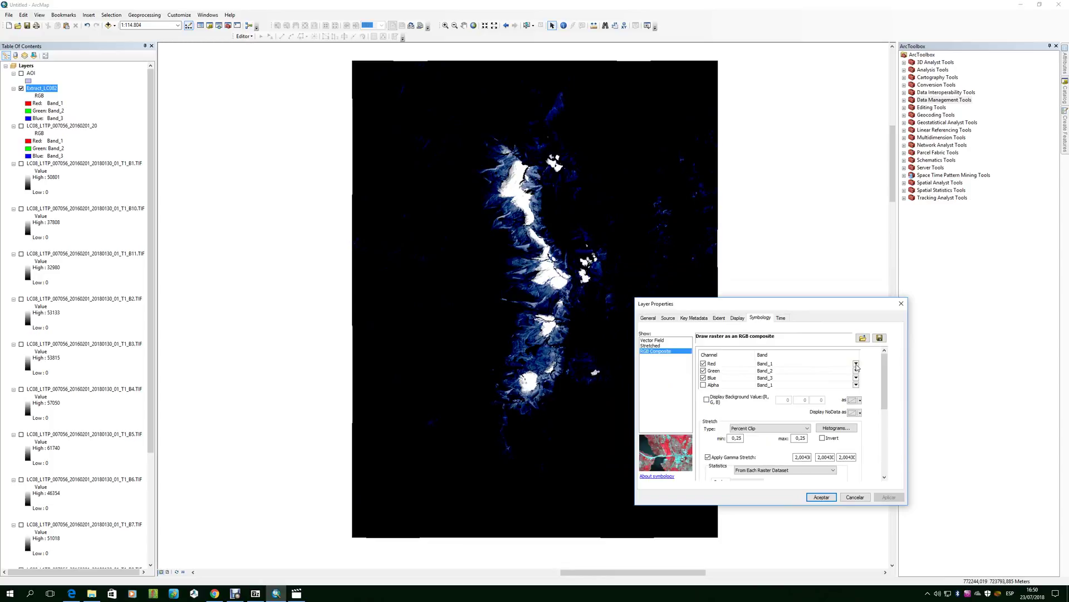
# Step: Consult the Landsat 8 band table and assign Band_4 to red, Band_3 to green and Band_2 to blue
pyautogui.click(71, 593)
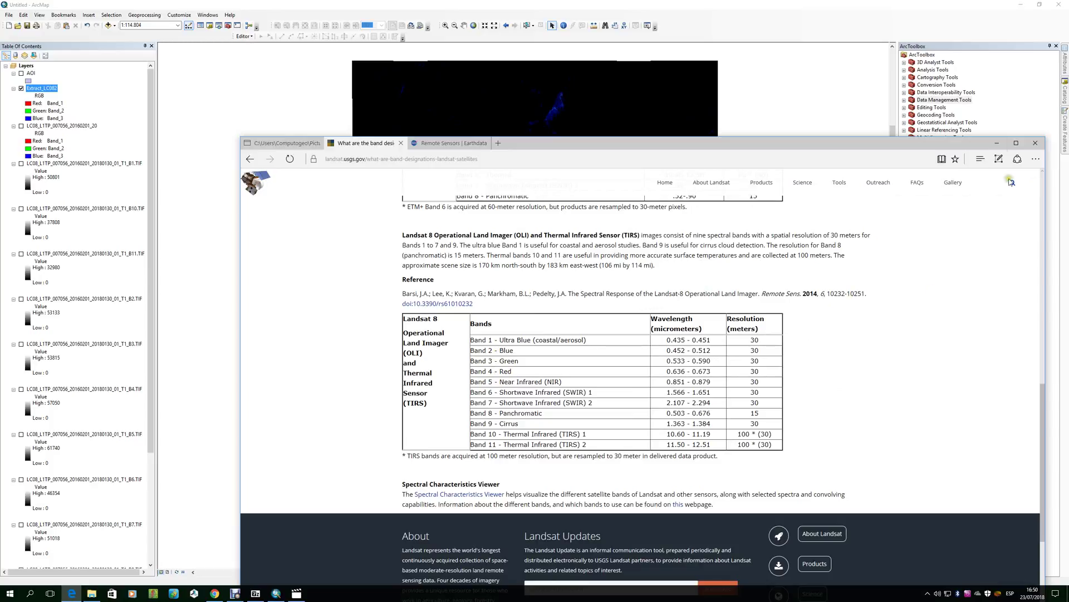
pyautogui.click(997, 143)
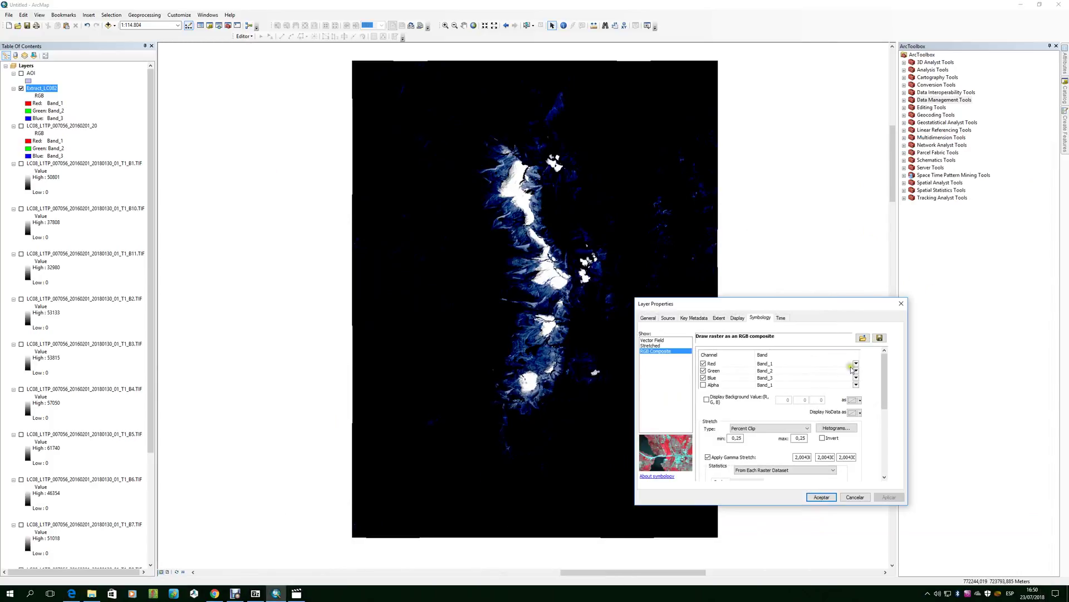
pyautogui.click(856, 363)
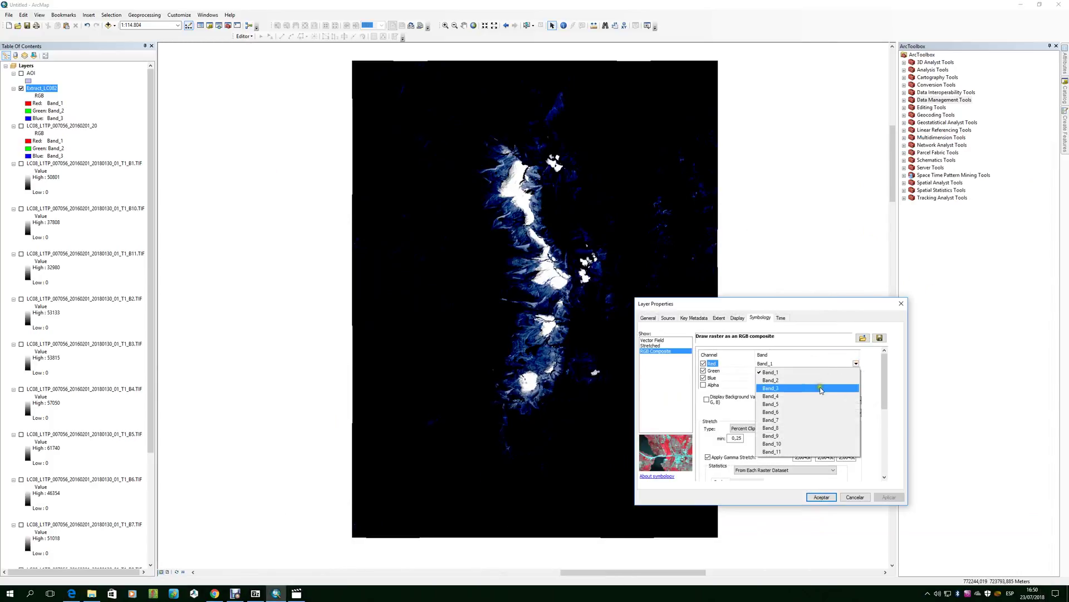
pyautogui.click(791, 398)
pyautogui.click(856, 371)
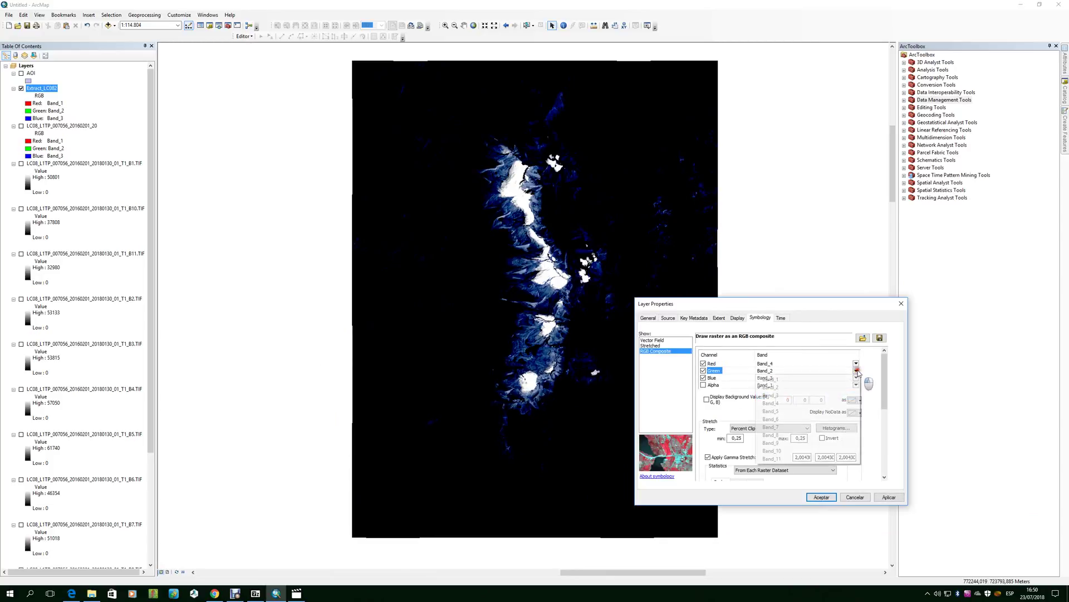
pyautogui.click(807, 396)
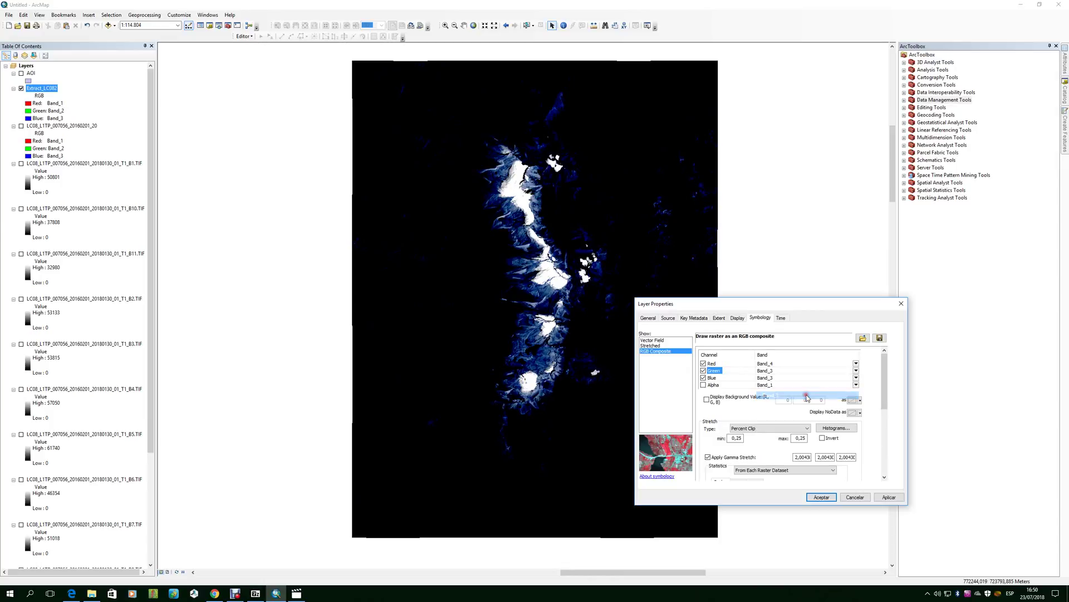
pyautogui.click(856, 378)
pyautogui.click(801, 395)
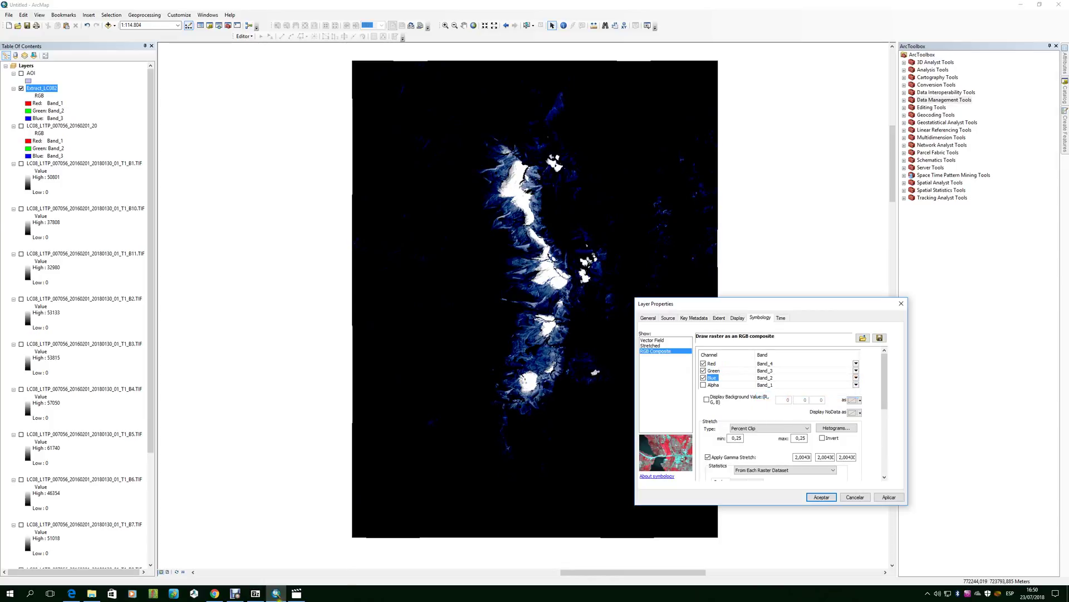
# Step: Check the channel assignments against the Landsat 8 table with the two windows side by side, and apply the band combination
pyautogui.click(74, 596)
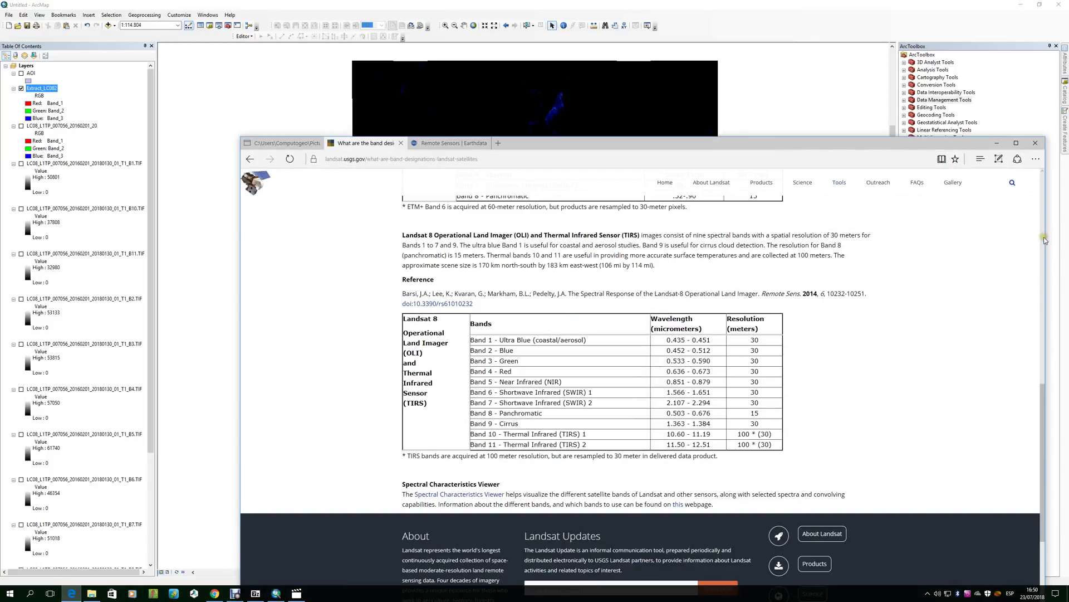
pyautogui.moveTo(1044, 237); pyautogui.dragTo(634, 291)
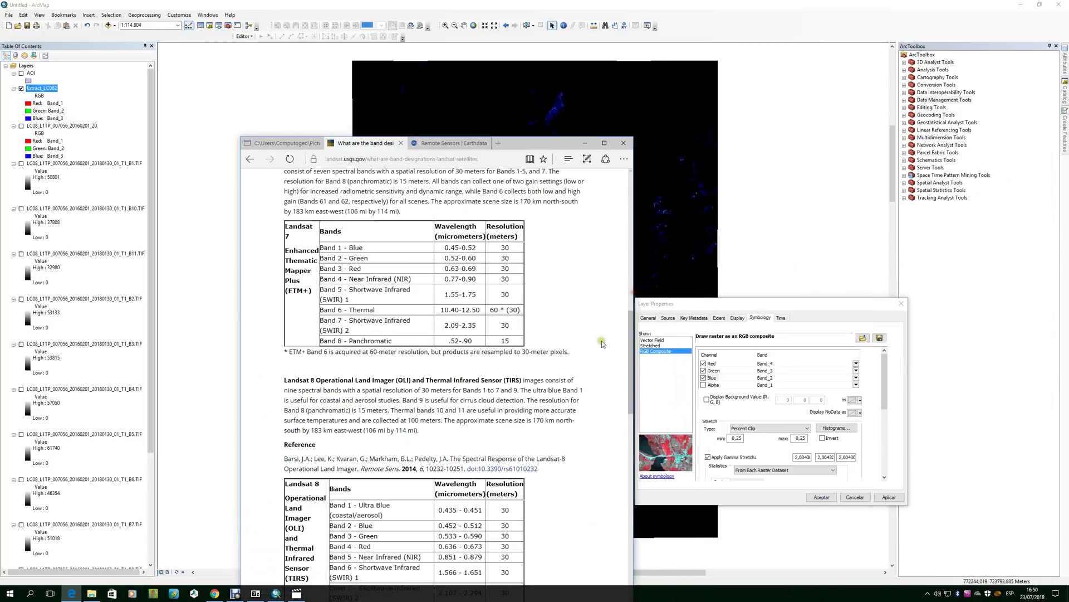
pyautogui.scroll(-3, 349, 413)
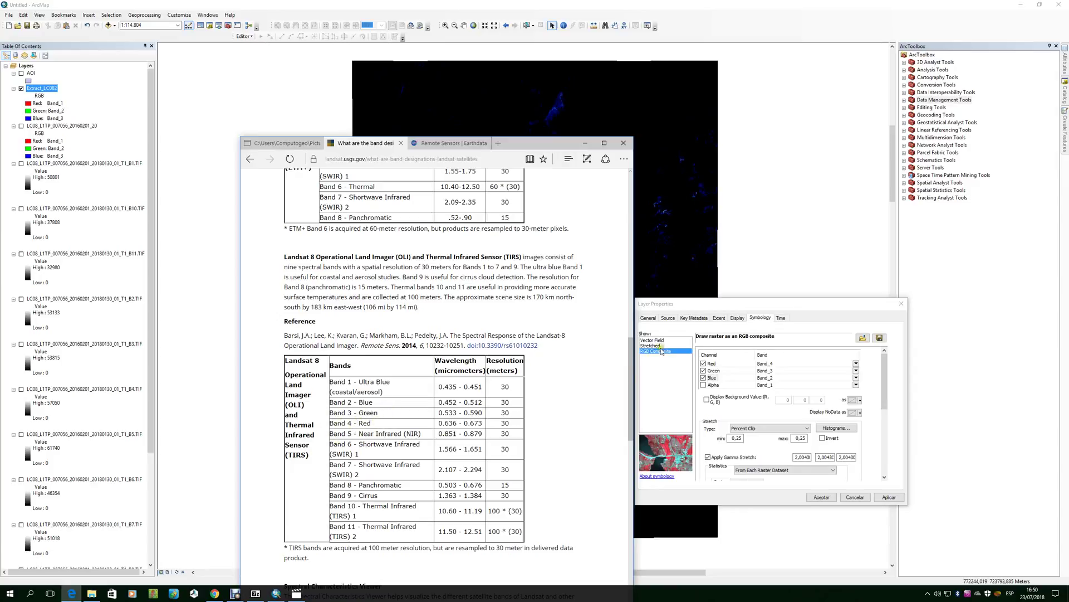
pyautogui.moveTo(759, 307); pyautogui.dragTo(846, 258)
pyautogui.click(952, 450)
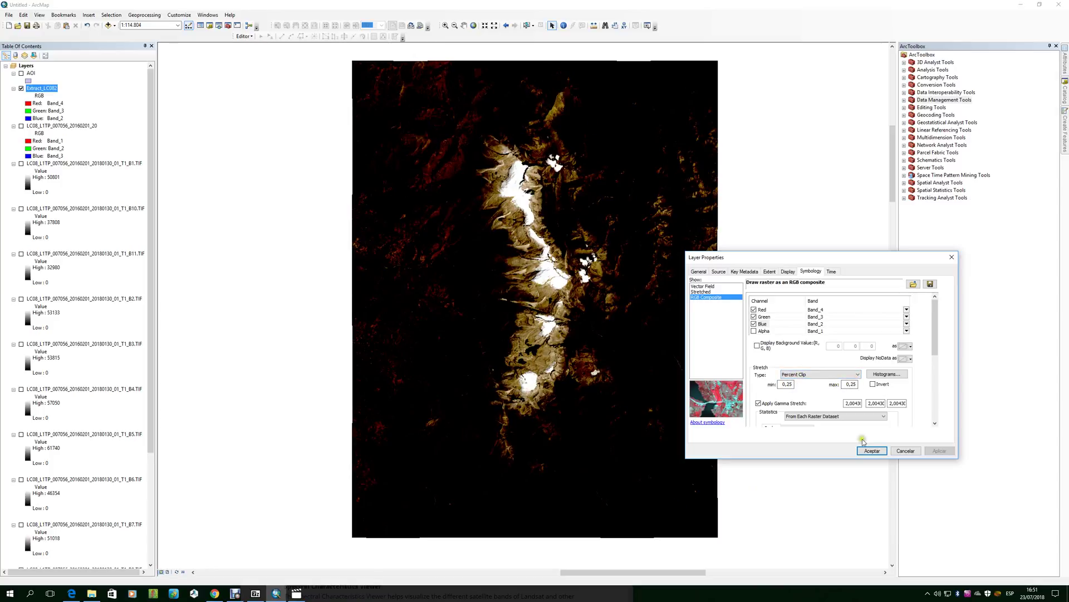
# Step: Apply a Minimum-Maximum stretch to the RGB composite
pyautogui.click(857, 374)
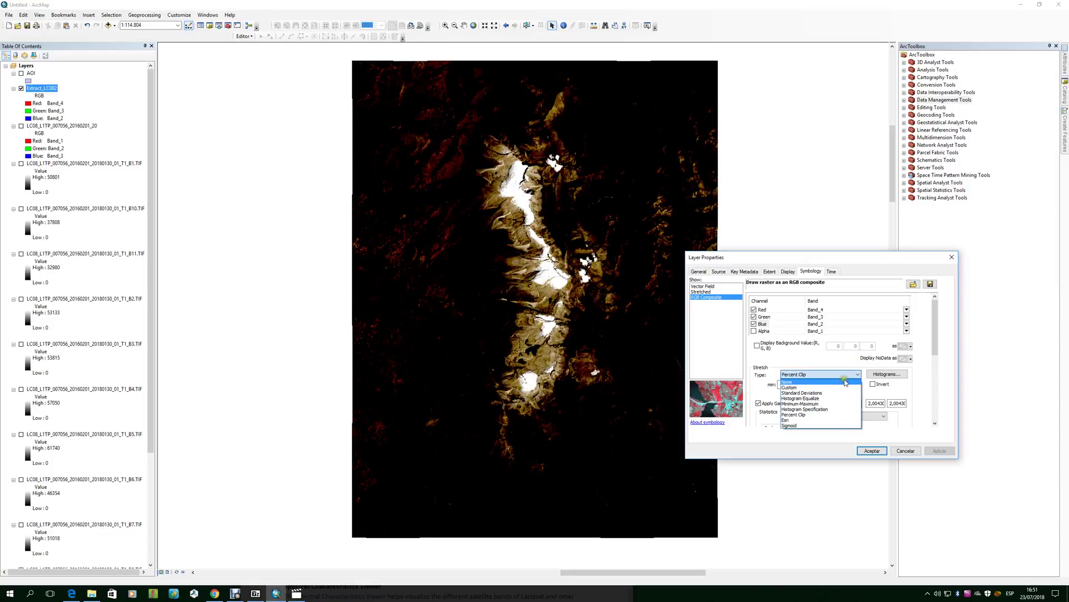
pyautogui.click(795, 405)
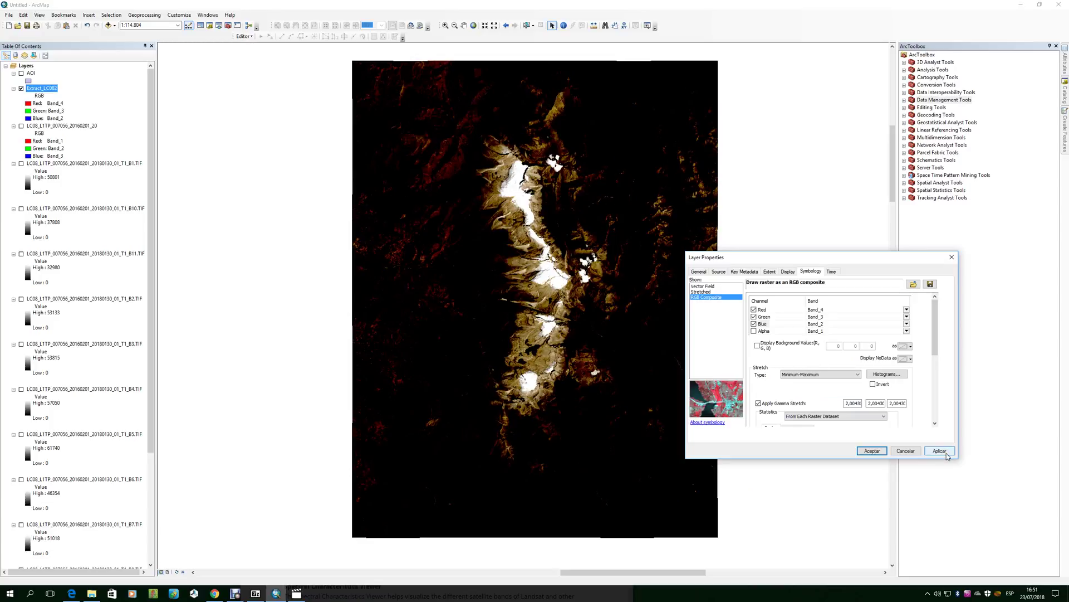
pyautogui.click(941, 451)
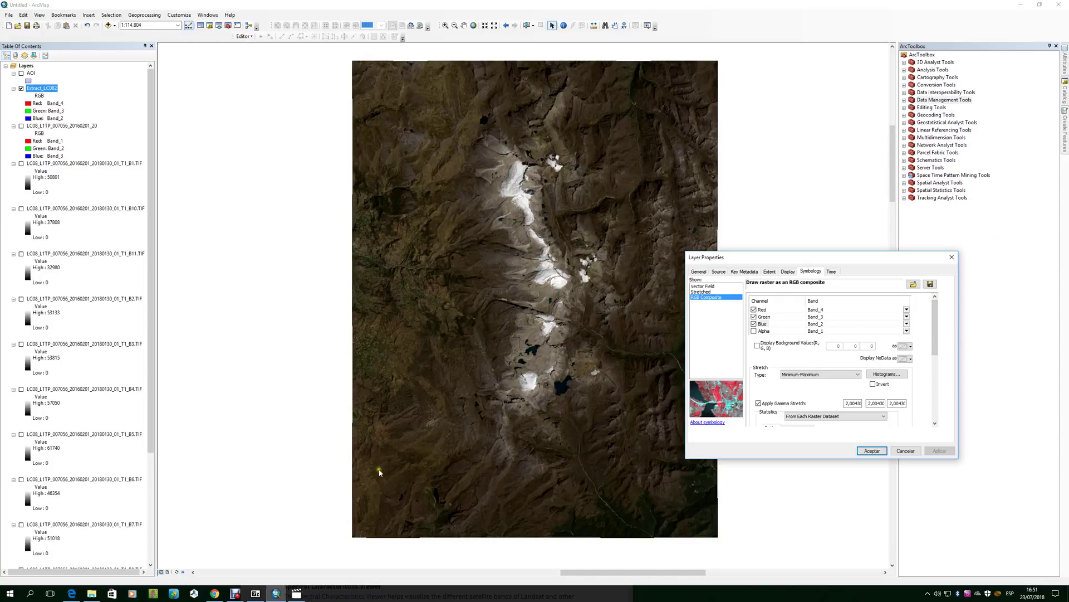
# Step: Change the RGB composite's stretch type to Standard Deviations and apply it to the image
pyautogui.moveTo(848, 259); pyautogui.dragTo(884, 227)
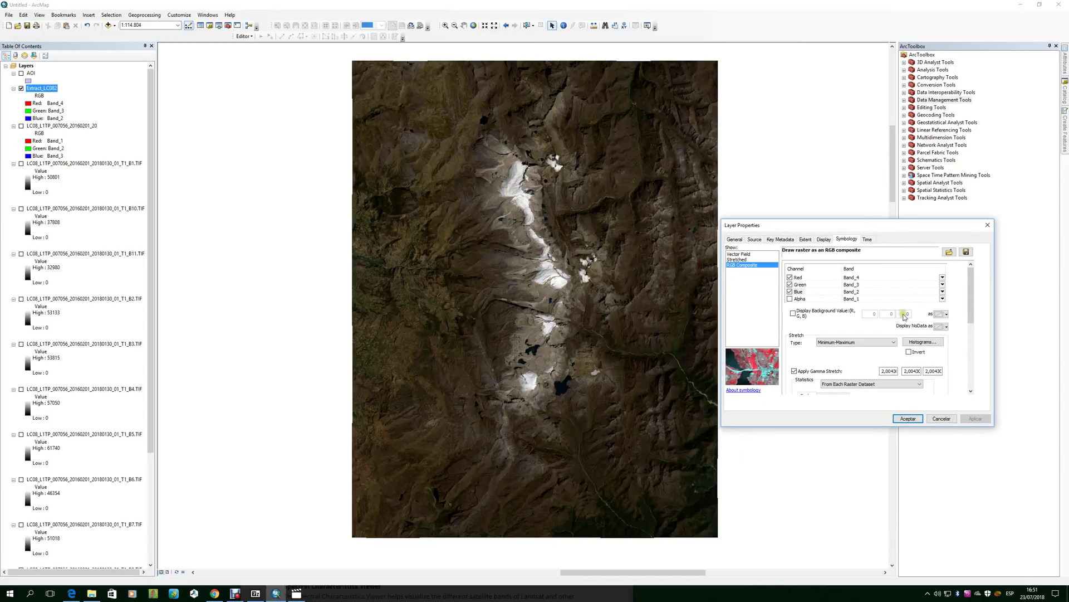
pyautogui.click(887, 342)
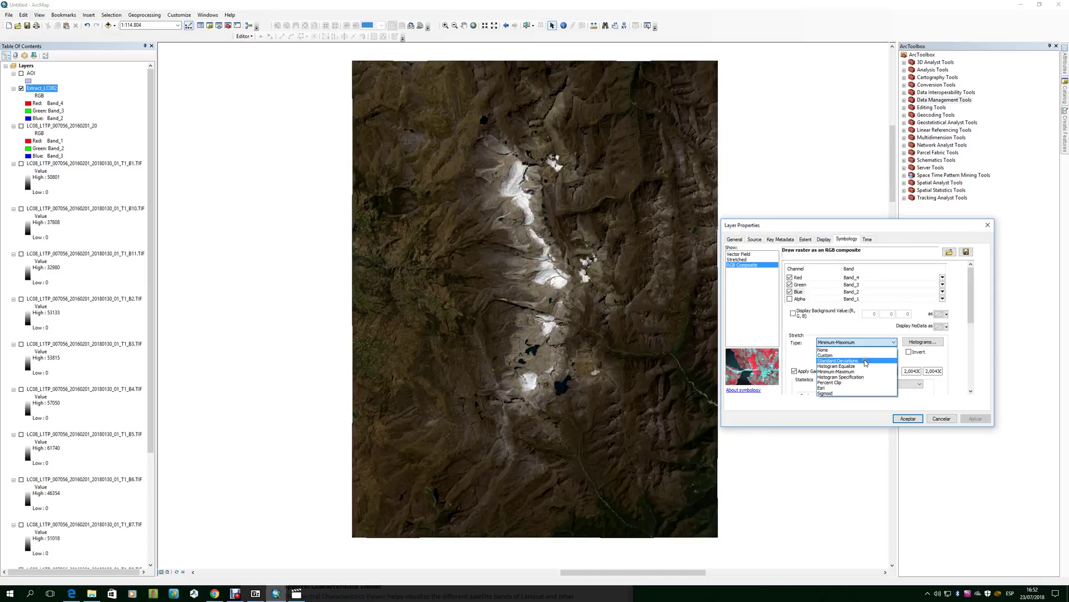
pyautogui.click(865, 361)
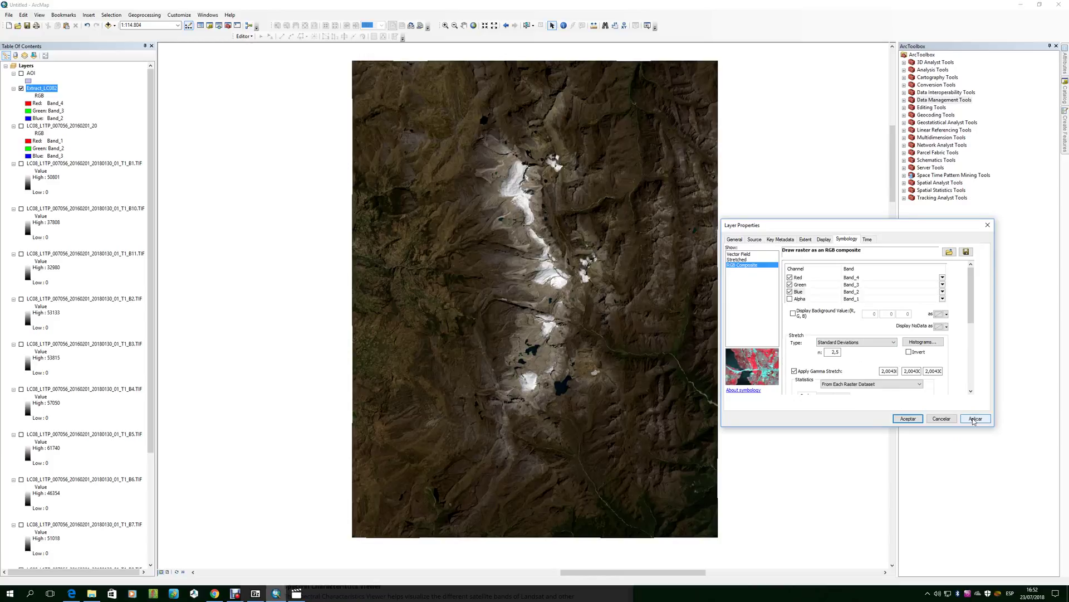
pyautogui.click(974, 420)
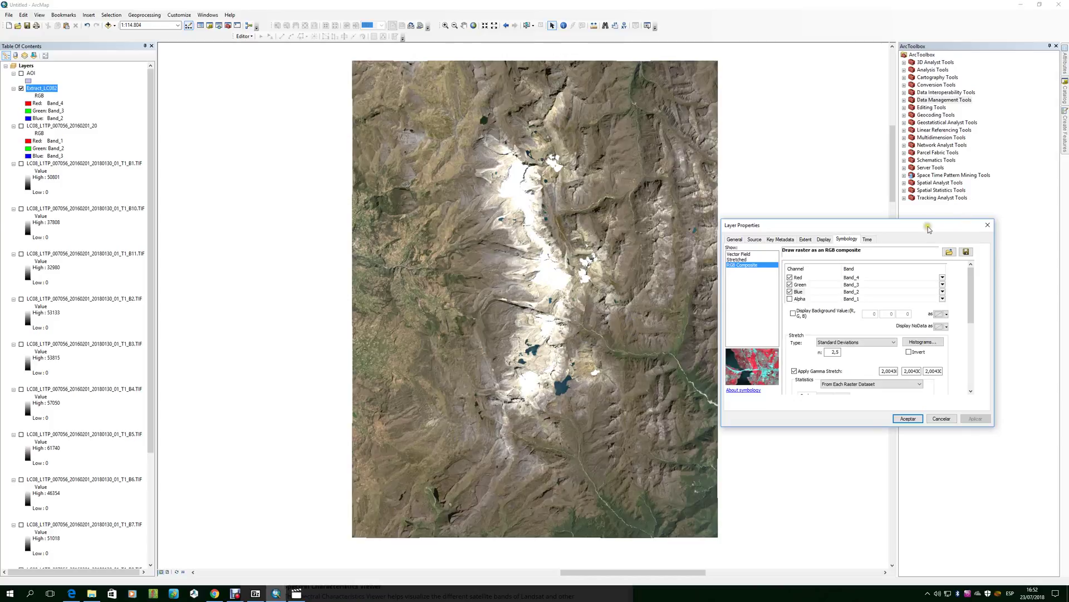
# Step: Consult the Landsat 8 band table for the near-infrared band number before changing the composite's channel assignments
pyautogui.moveTo(928, 226); pyautogui.dragTo(860, 167)
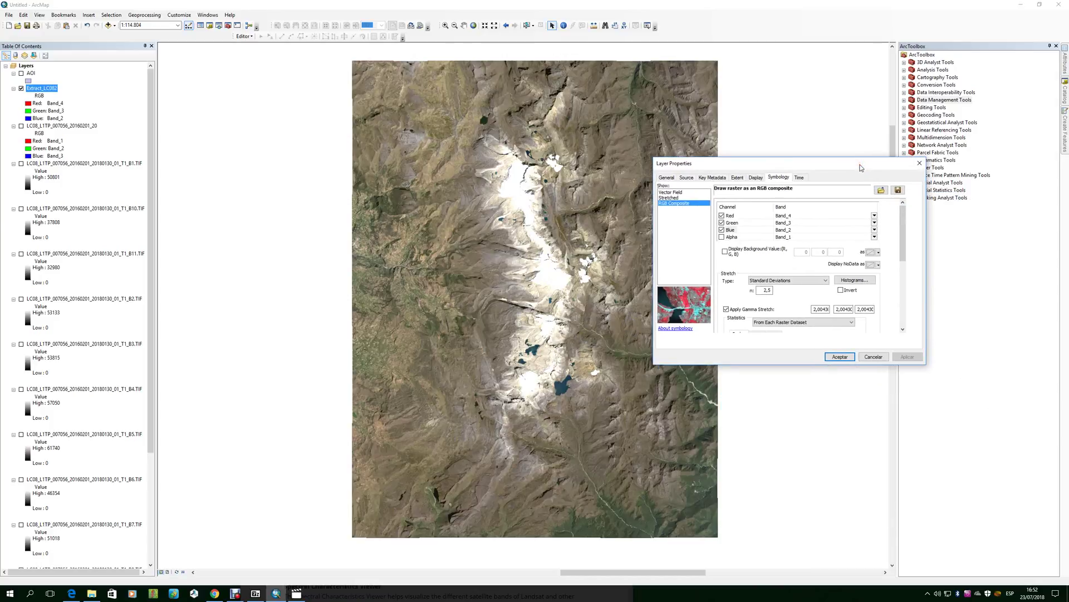
pyautogui.click(874, 216)
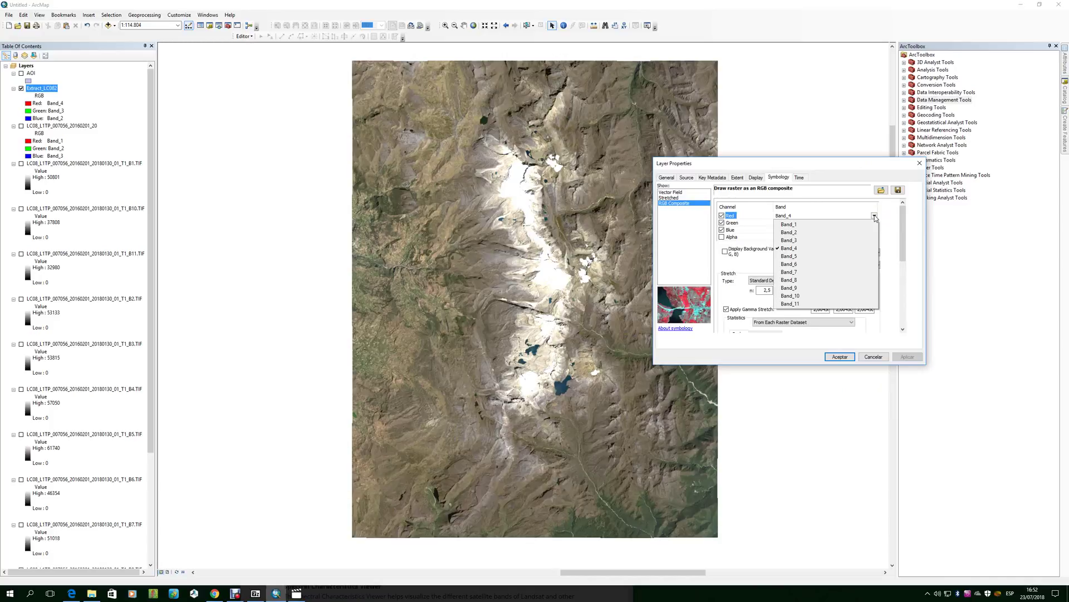
pyautogui.click(71, 593)
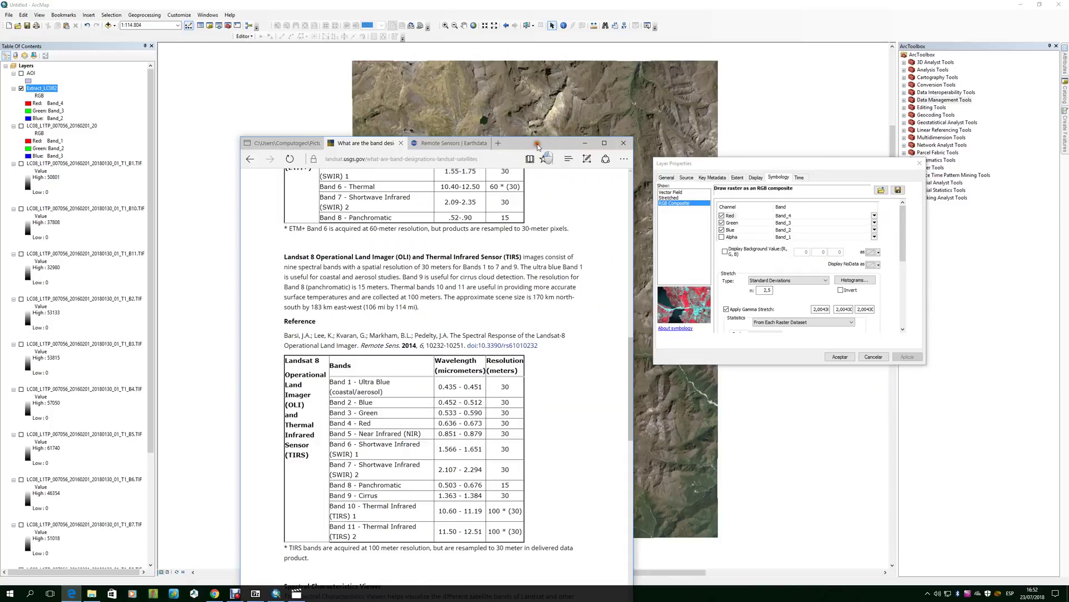
pyautogui.moveTo(538, 147); pyautogui.dragTo(463, 98)
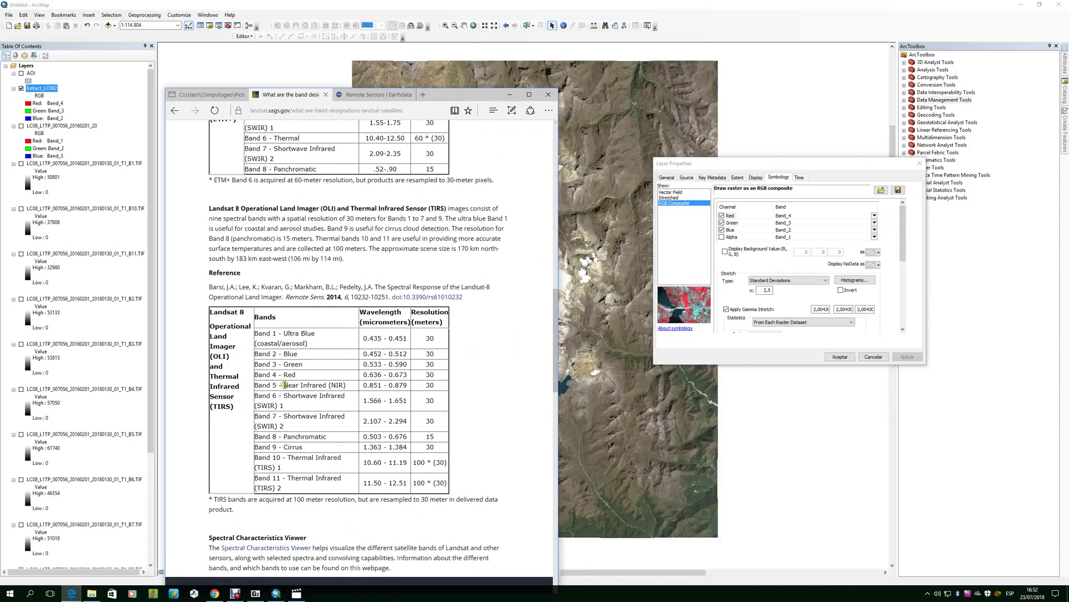
pyautogui.click(508, 94)
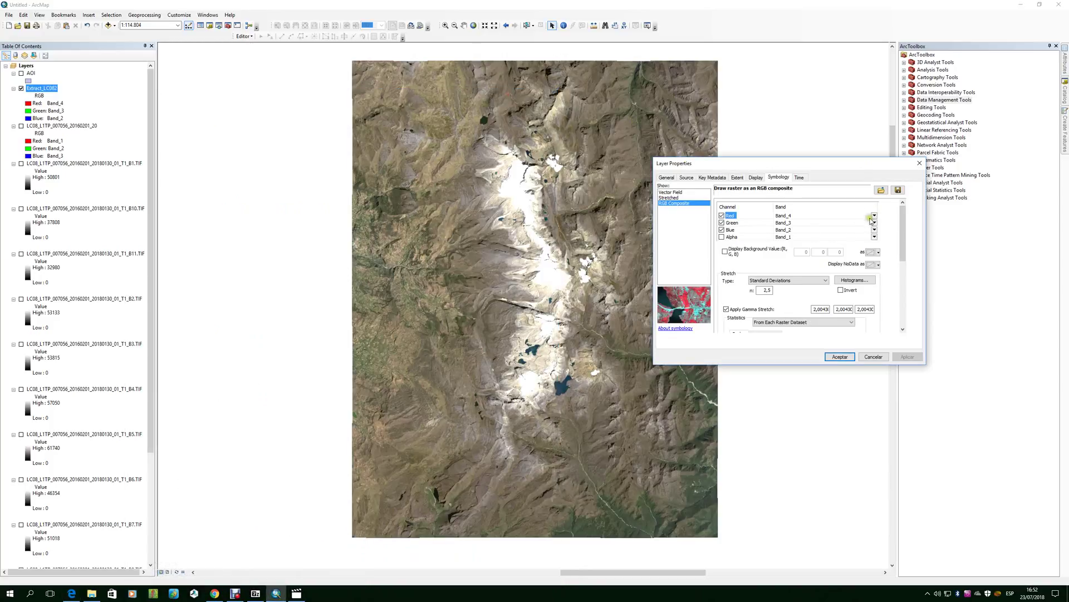
# Step: Assign Band_5 to red, Band_4 to green and Band_3 to blue, and apply this near-infrared combination to the clipped image
pyautogui.click(874, 216)
pyautogui.click(816, 255)
pyautogui.click(875, 223)
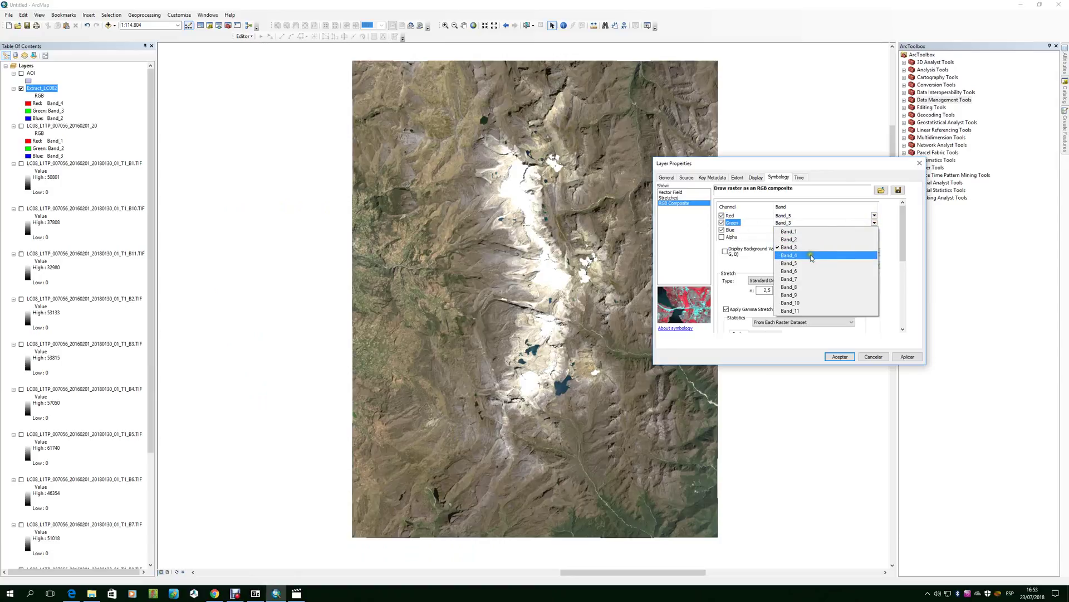
pyautogui.click(812, 256)
pyautogui.click(874, 229)
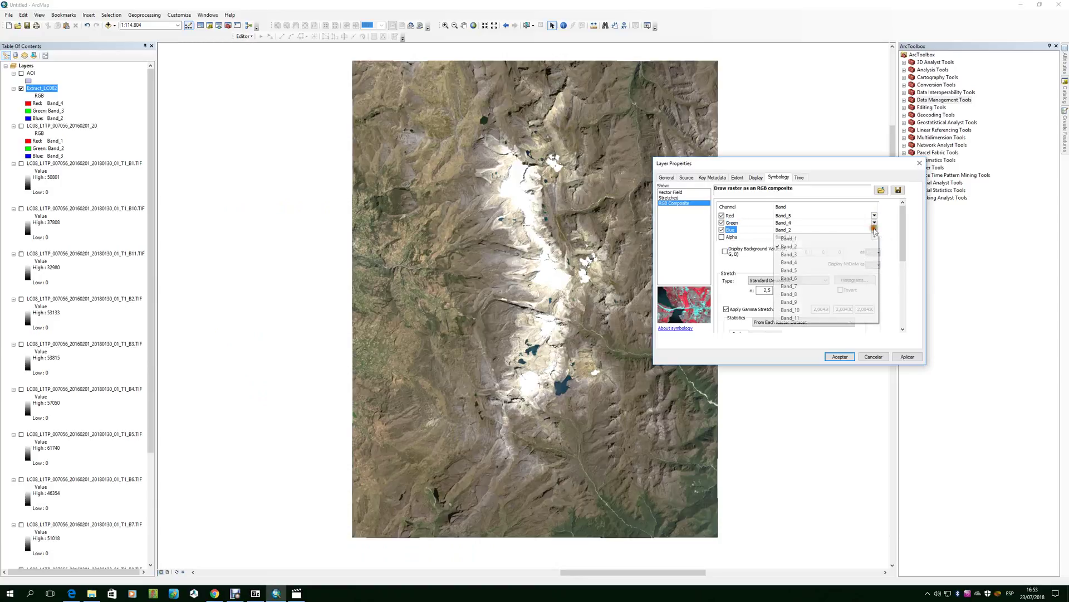
pyautogui.click(811, 255)
pyautogui.moveTo(815, 162); pyautogui.dragTo(858, 207)
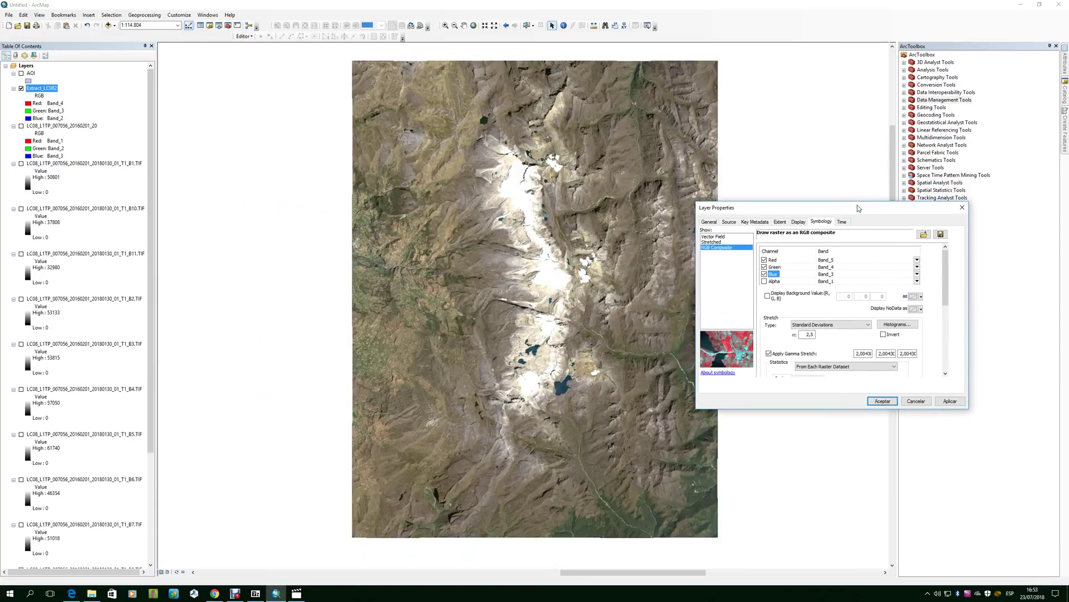
pyautogui.click(952, 402)
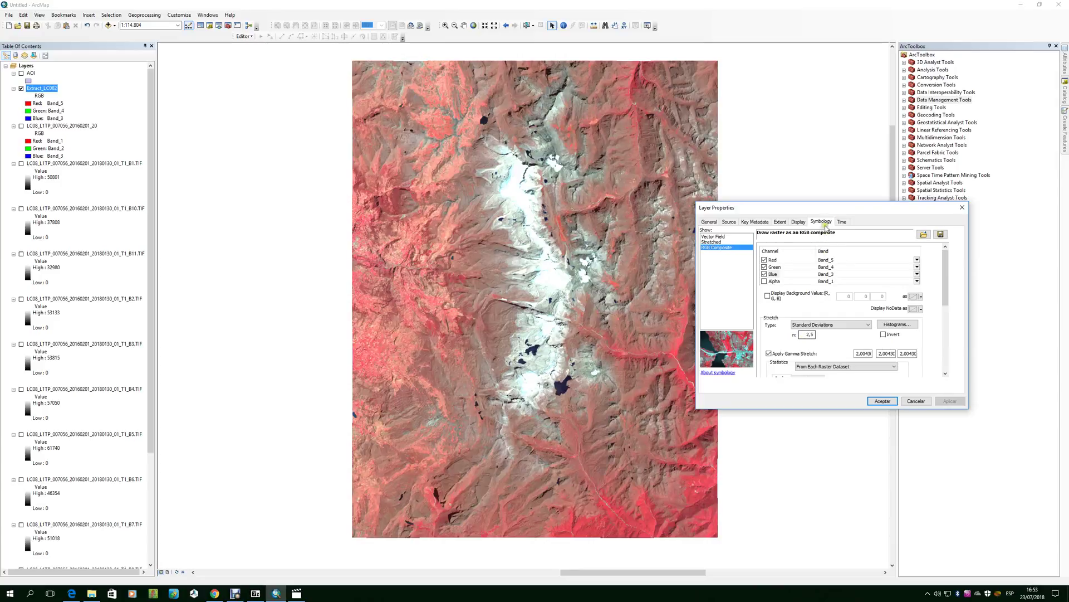
# Step: Change the near-infrared composite's stretch type to Minimum-Maximum and apply it
pyautogui.moveTo(851, 207); pyautogui.dragTo(829, 255)
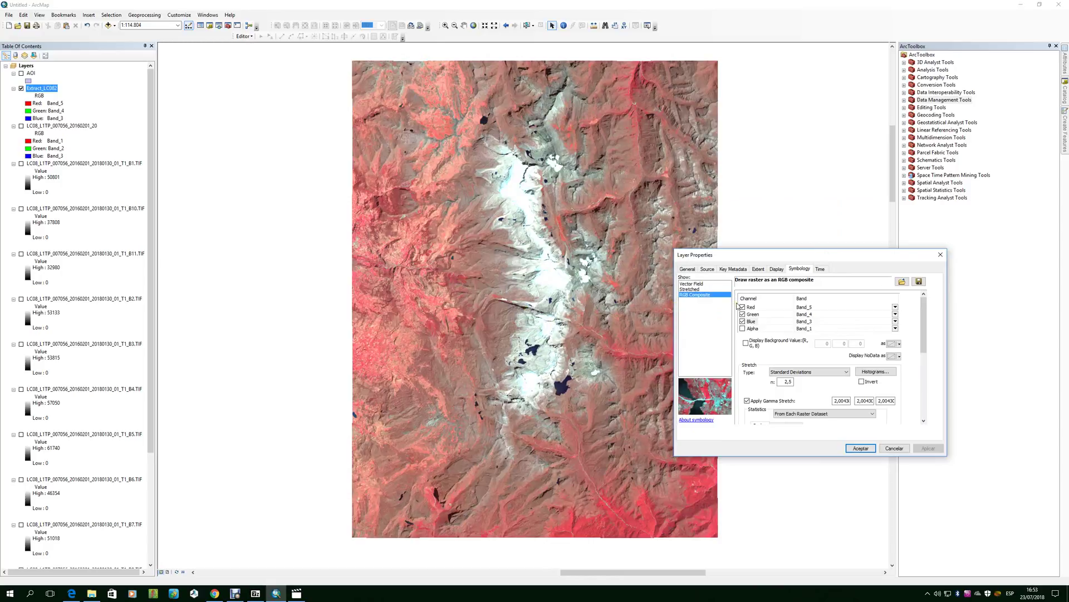
pyautogui.moveTo(846, 256); pyautogui.dragTo(823, 255)
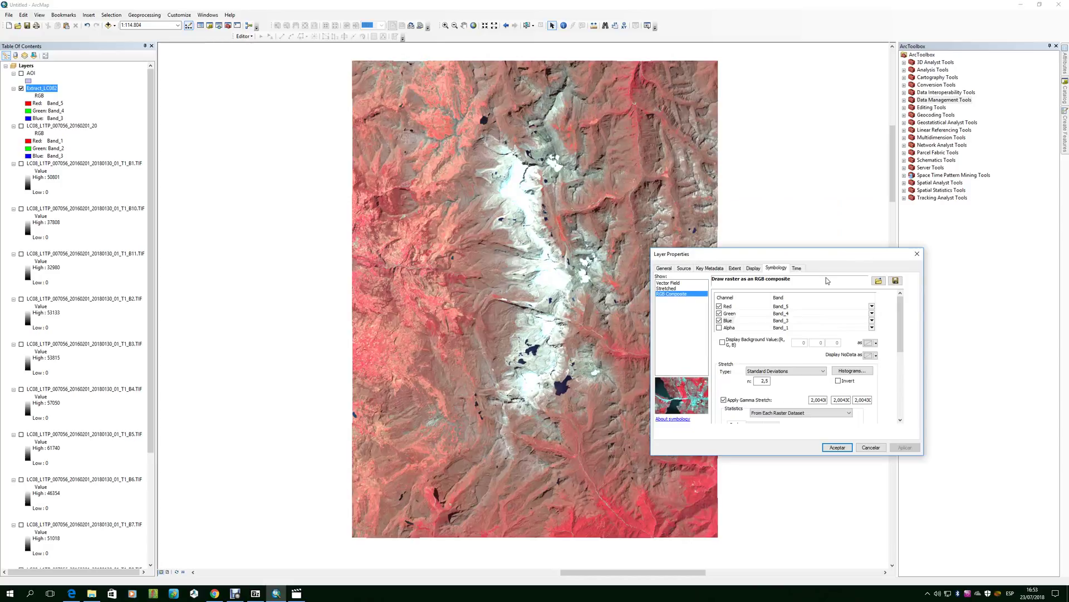
pyautogui.click(804, 371)
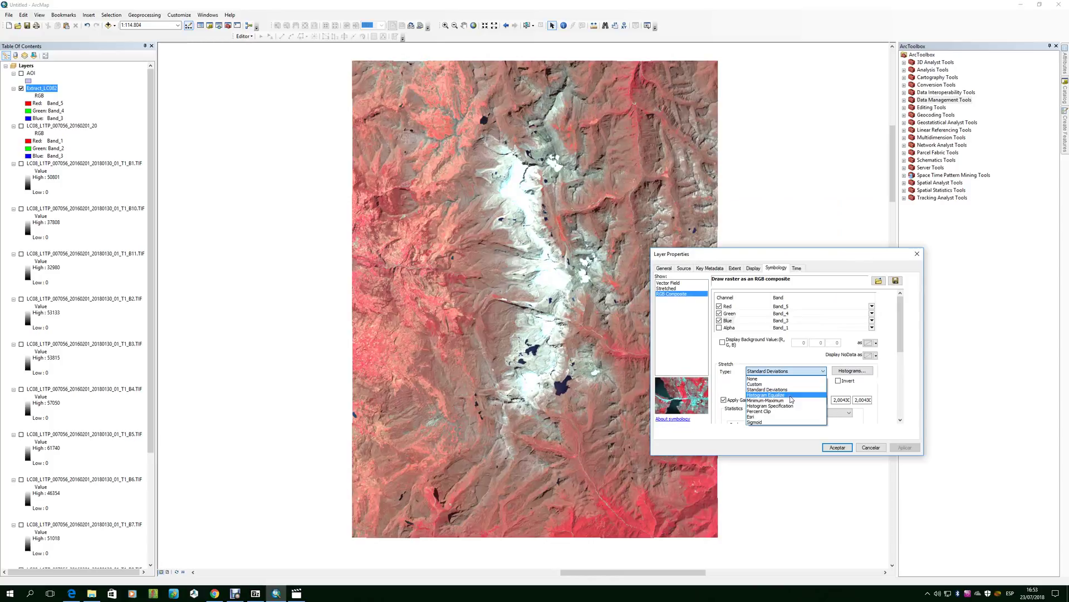
pyautogui.click(791, 401)
pyautogui.click(905, 448)
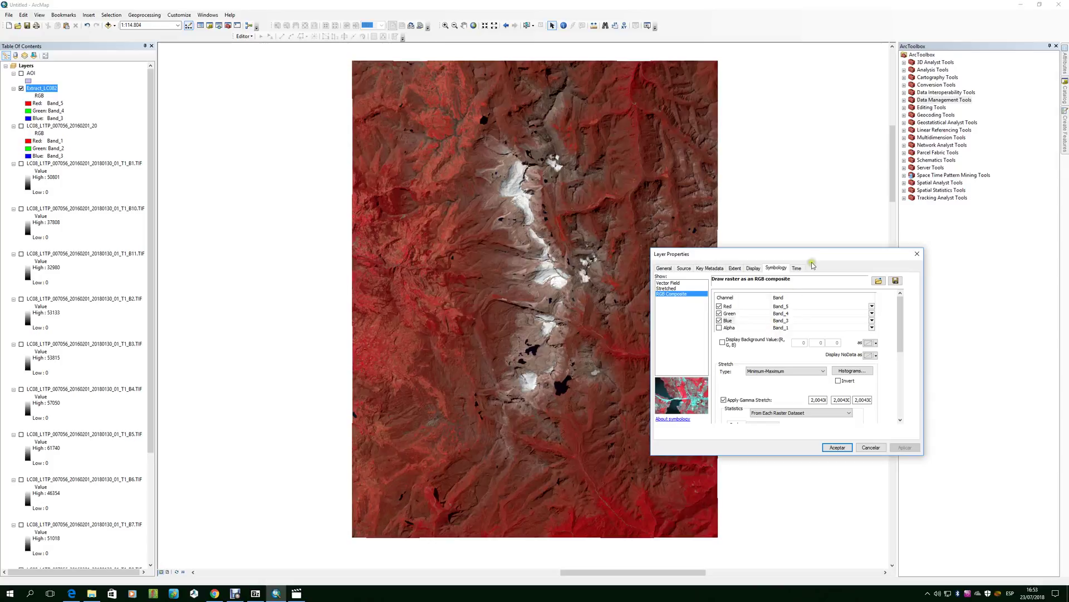
# Step: Keep Band_5 on red, assign Band_6 to green and Band_4 to blue, and apply the combination
pyautogui.moveTo(817, 256); pyautogui.dragTo(709, 169)
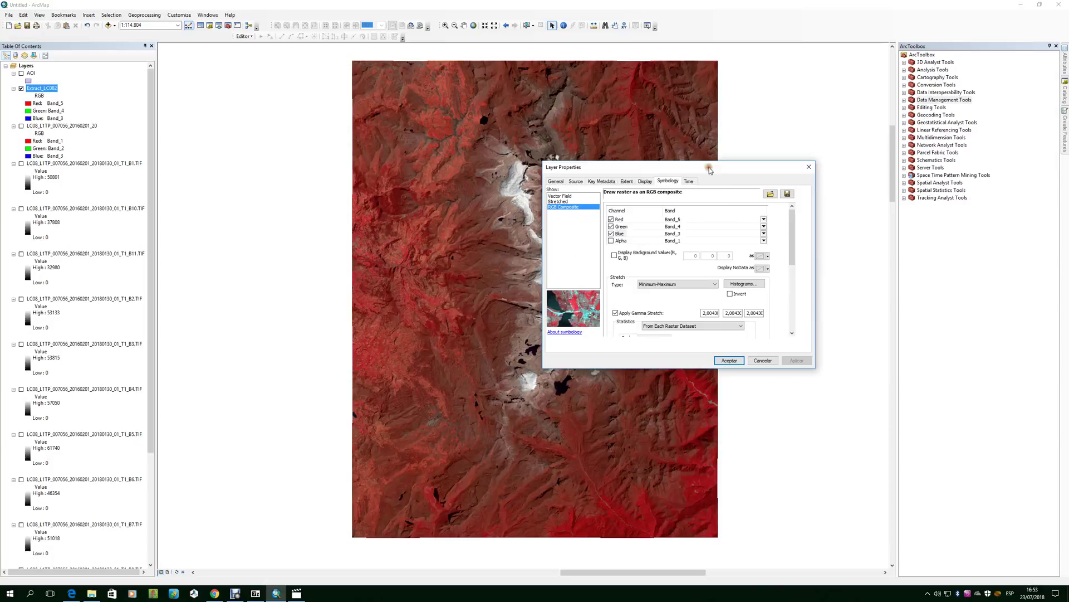
pyautogui.click(764, 222)
pyautogui.click(763, 221)
pyautogui.click(763, 226)
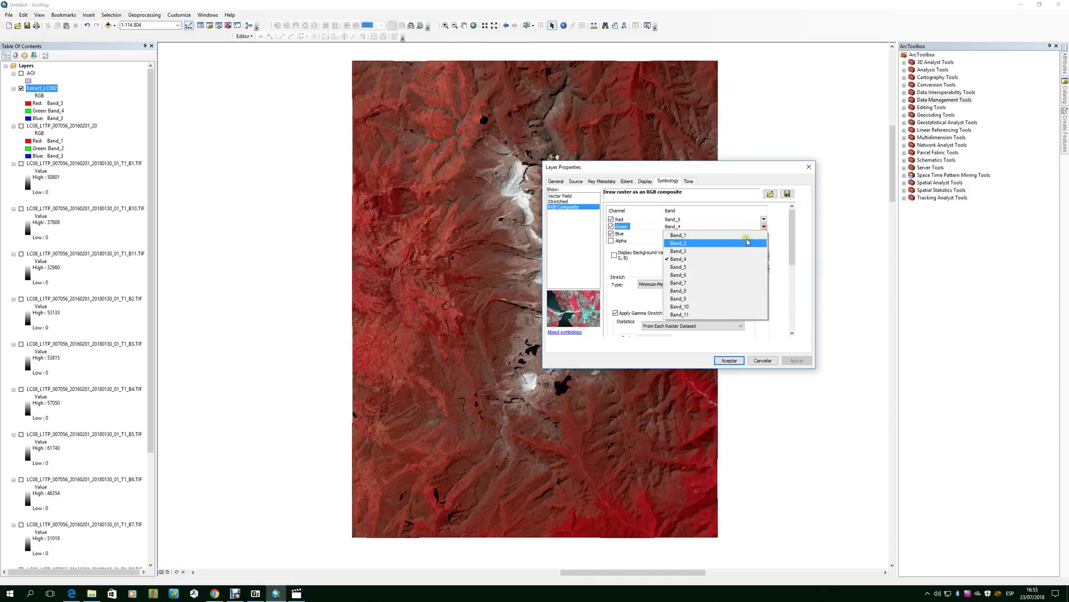
pyautogui.click(697, 275)
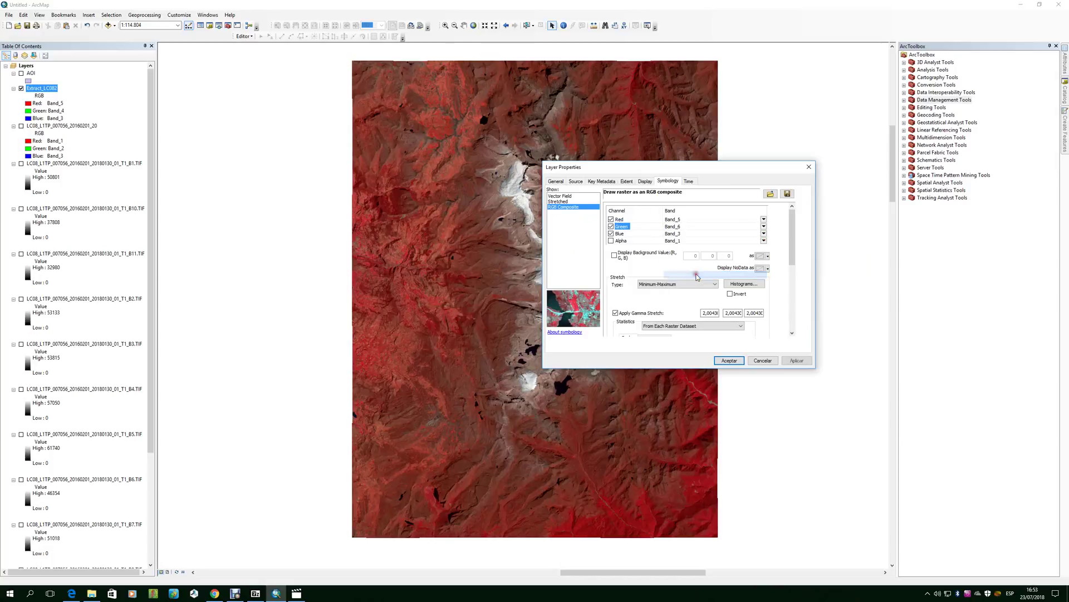
pyautogui.click(762, 234)
pyautogui.click(706, 271)
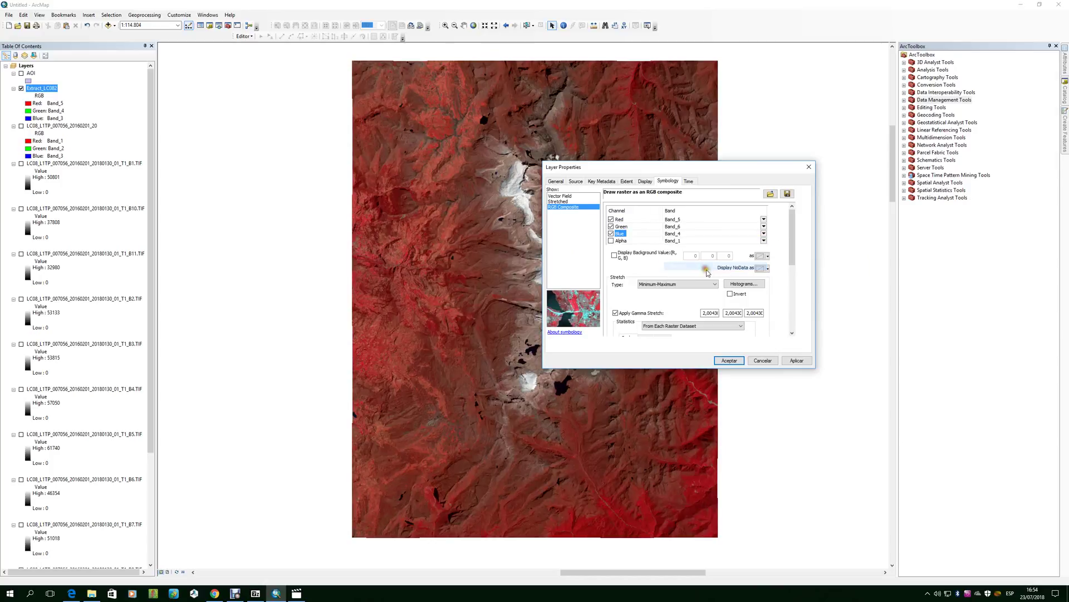
pyautogui.click(797, 361)
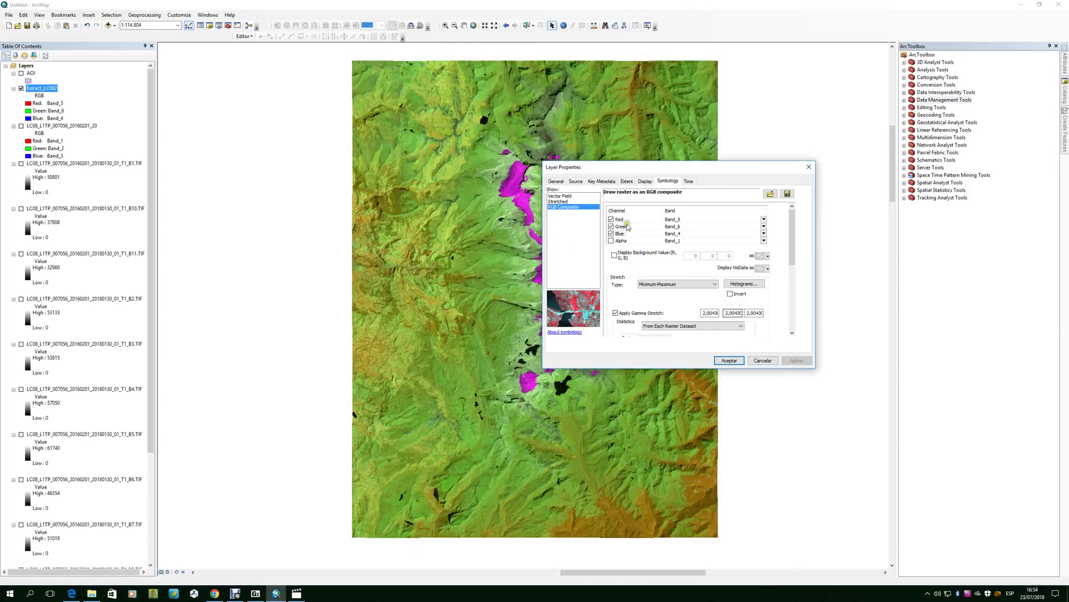
# Step: Compare the composite's colours with the RGB colour-mixing diagram and the Landsat 8 band table, keeping the image and channel assignments in view
pyautogui.moveTo(647, 166); pyautogui.dragTo(775, 229)
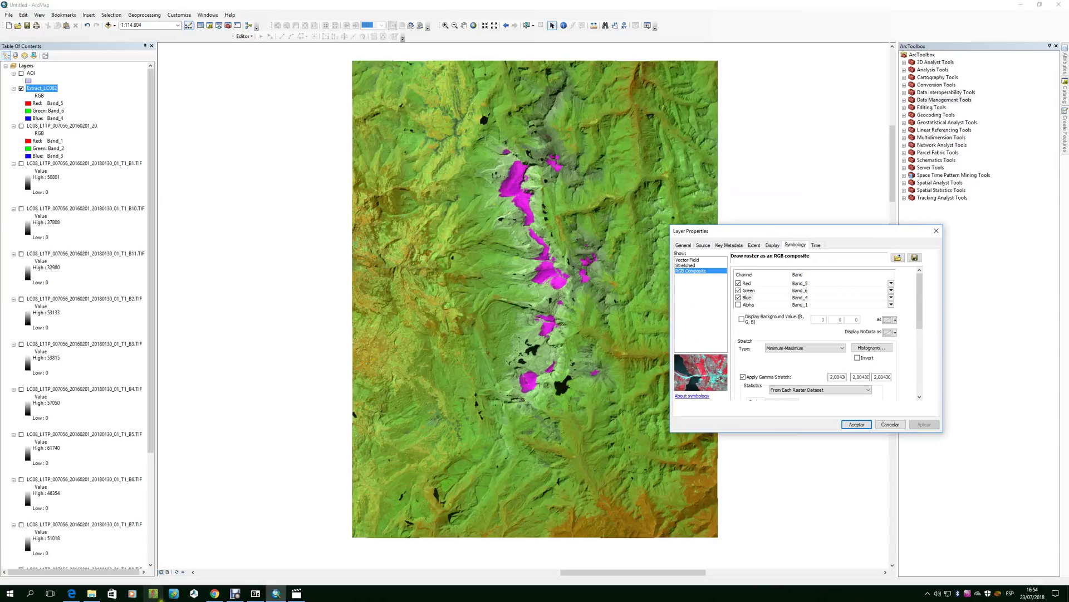
pyautogui.click(73, 594)
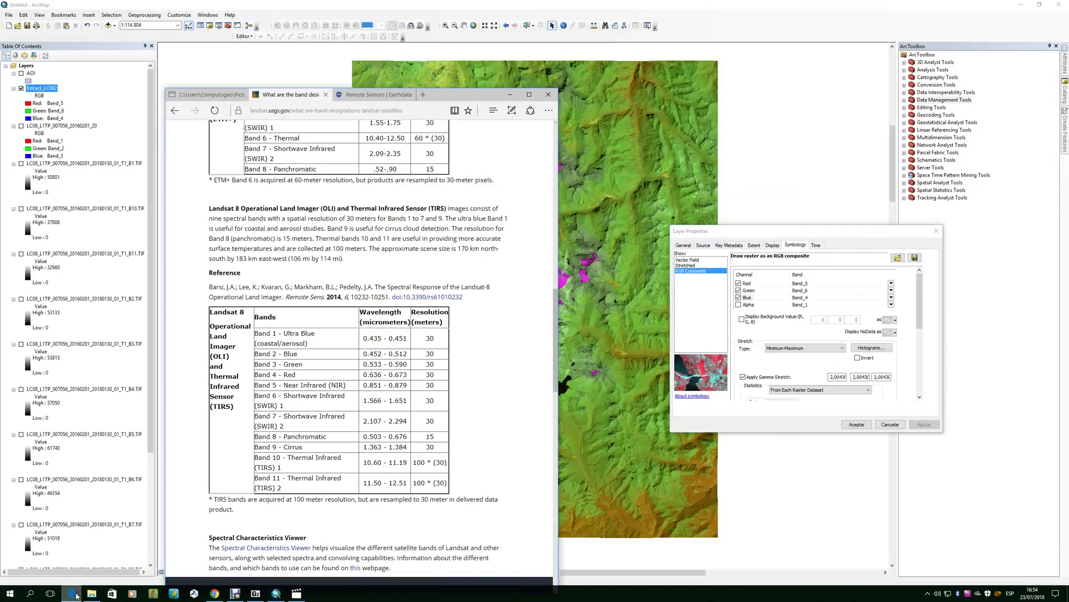
pyautogui.click(211, 95)
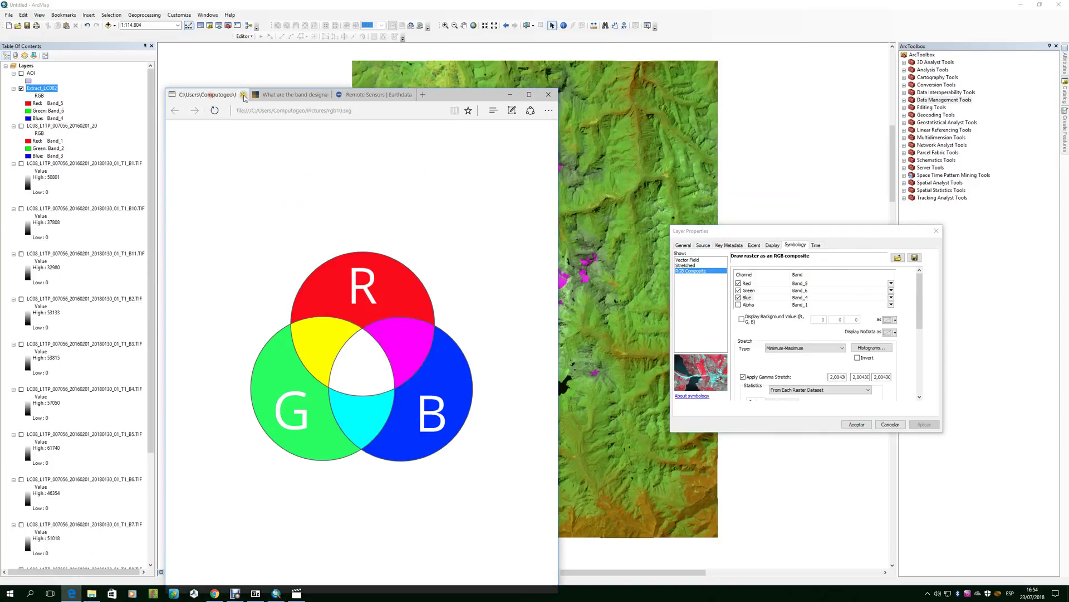
pyautogui.moveTo(446, 96); pyautogui.dragTo(358, 65)
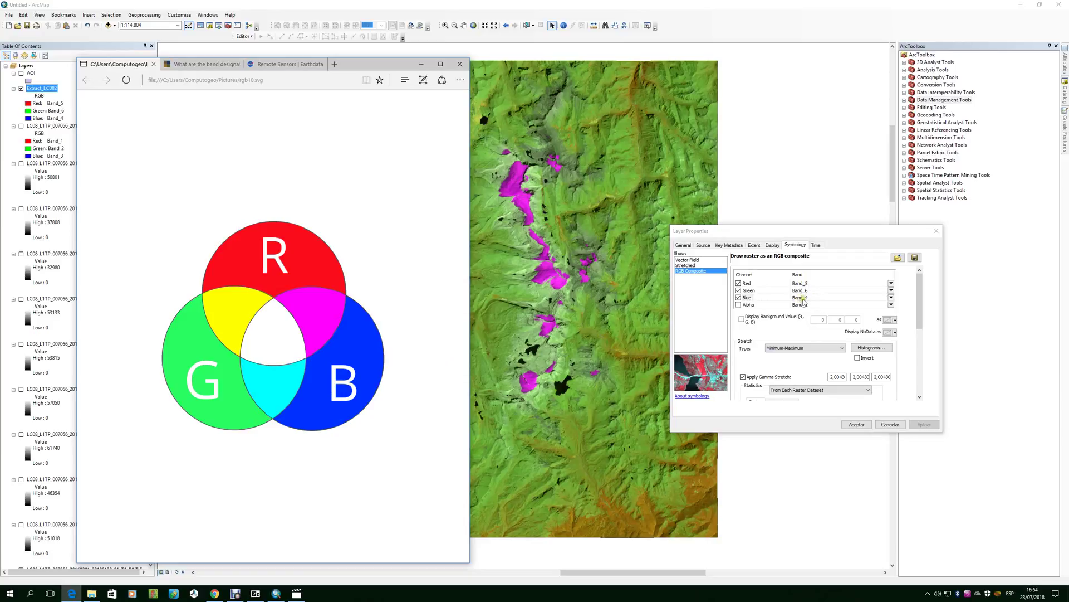
pyautogui.click(295, 64)
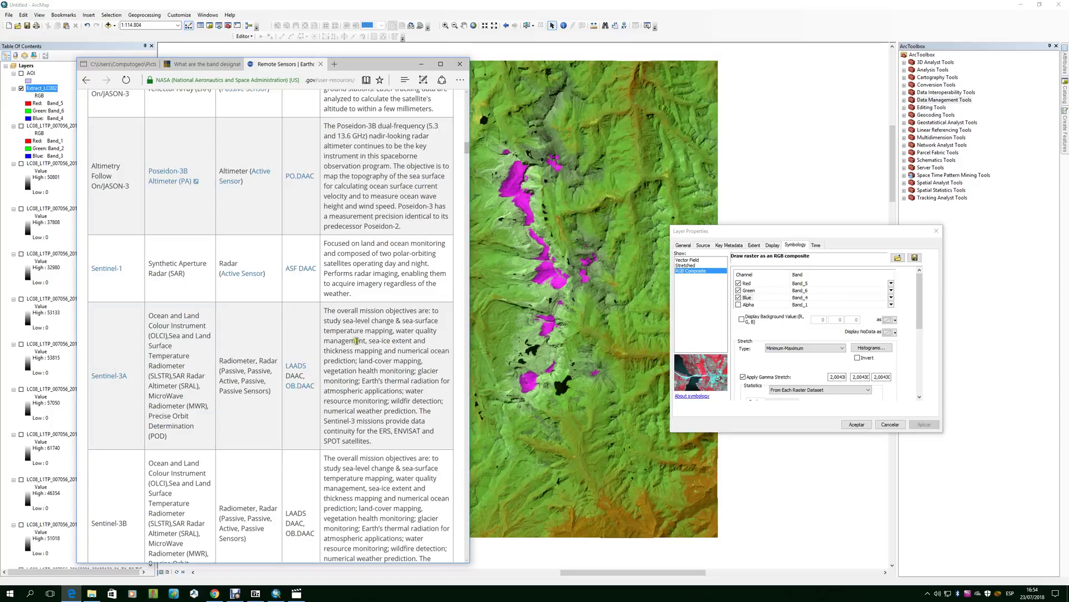
pyautogui.click(213, 66)
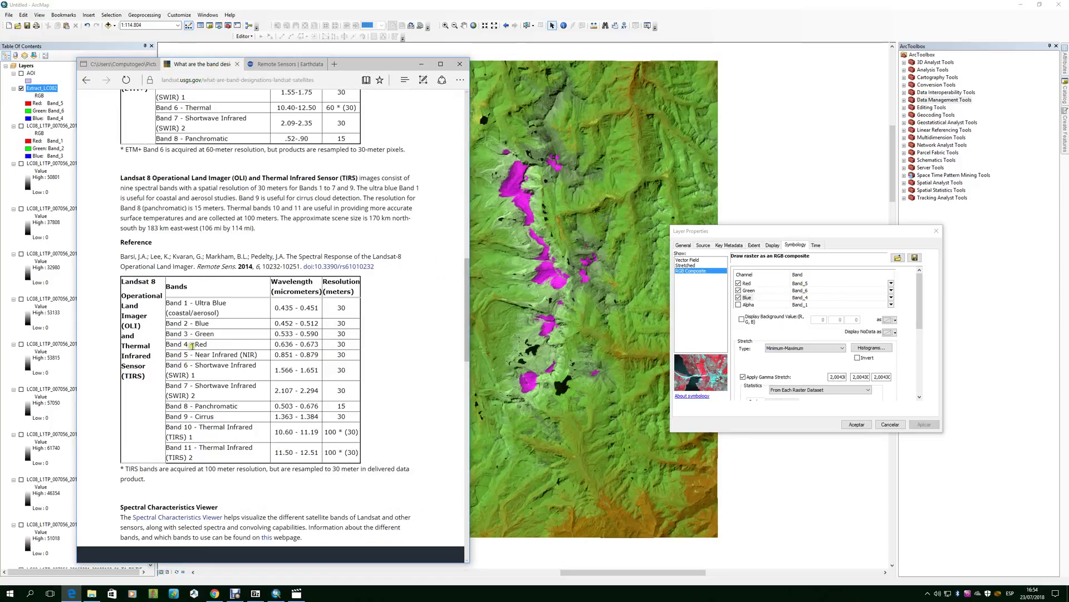
pyautogui.click(122, 65)
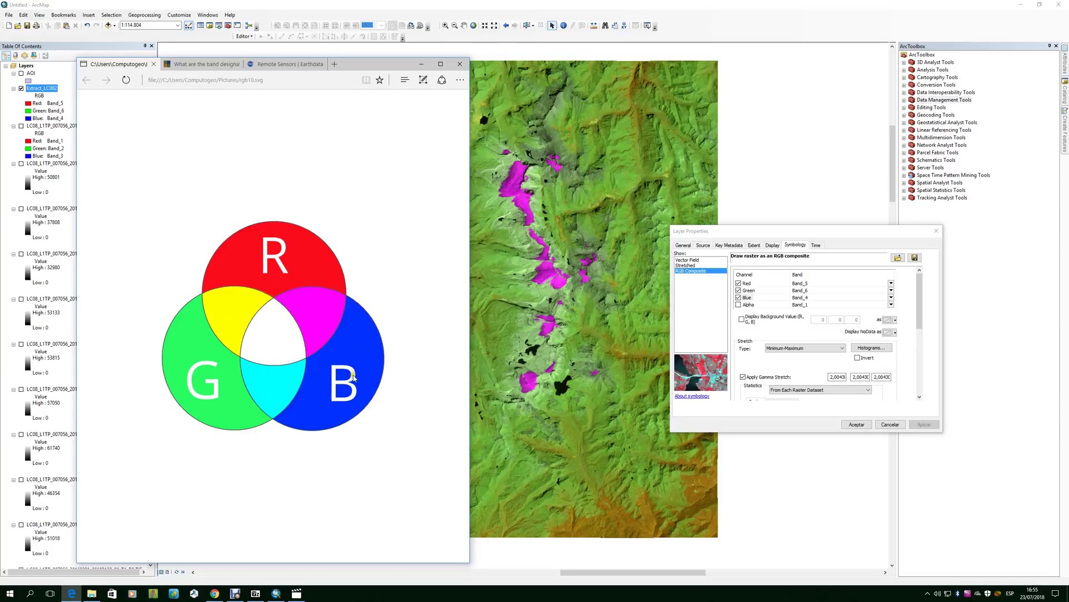
# Step: Switch the composite to natural colour with Band_4 as red, Band_3 as green and Band_2 as blue, and apply it
pyautogui.click(891, 283)
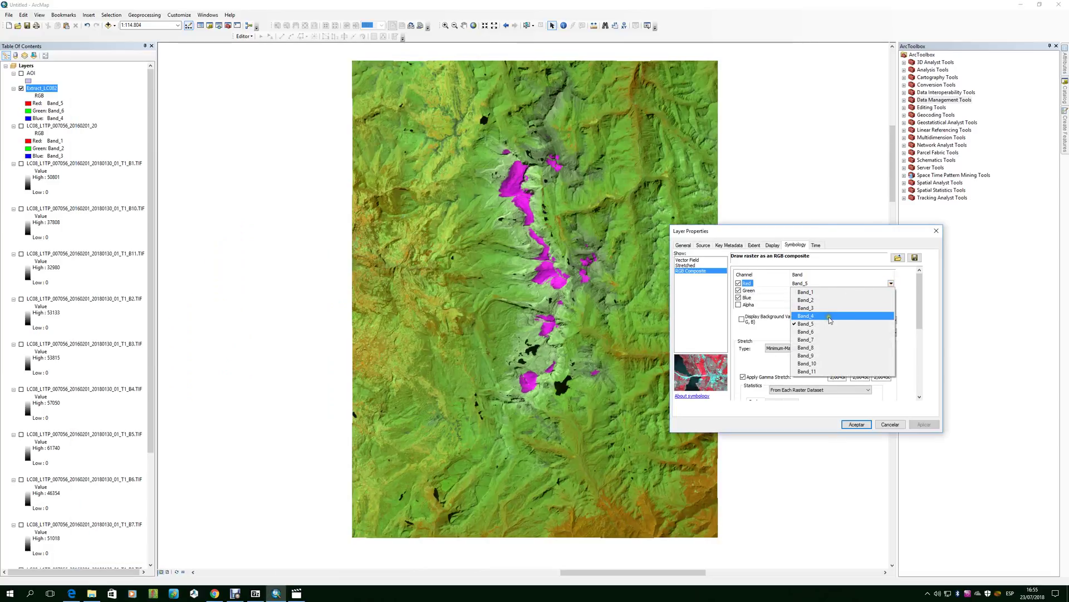
pyautogui.click(829, 316)
pyautogui.click(891, 290)
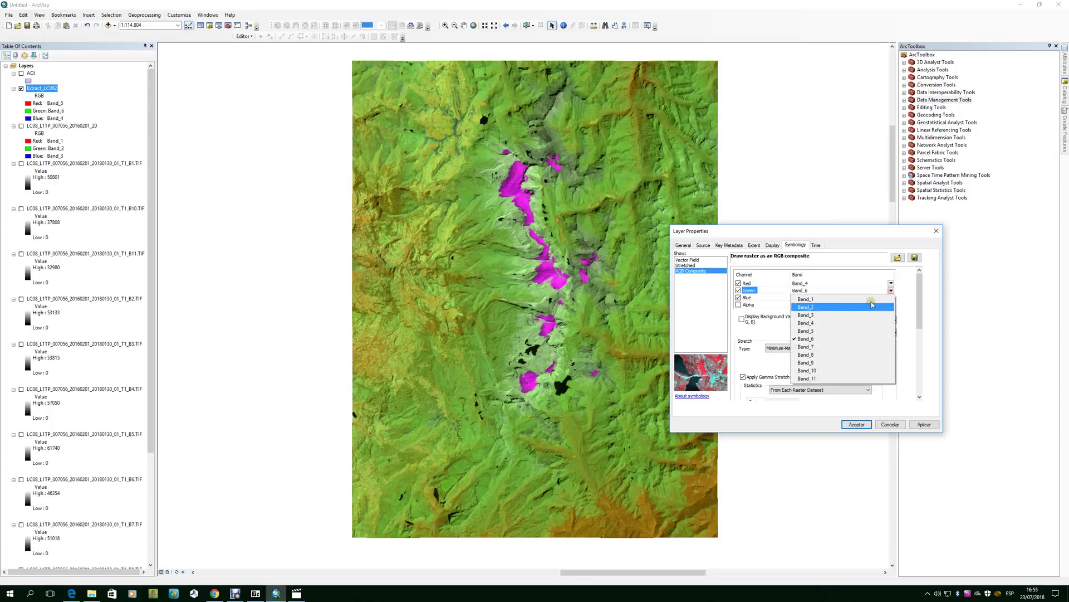
pyautogui.click(819, 319)
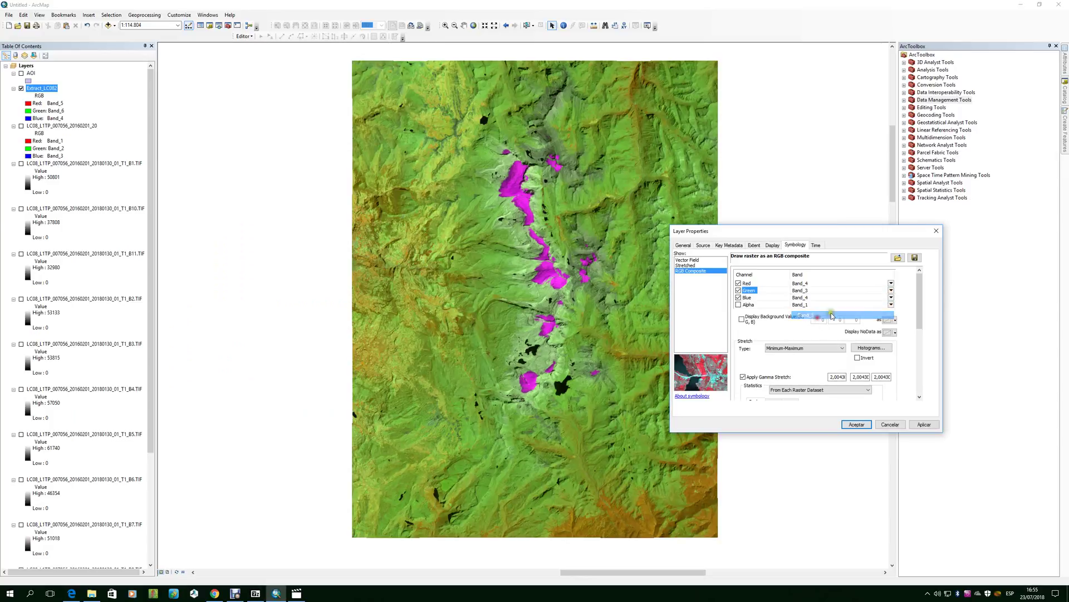
pyautogui.click(891, 298)
pyautogui.click(816, 315)
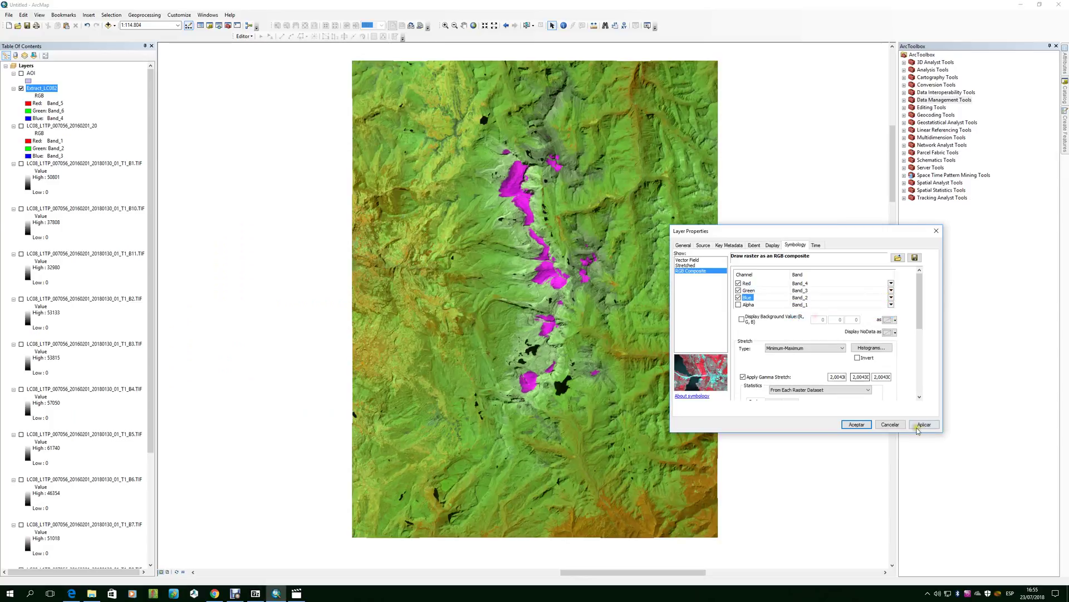
pyautogui.click(924, 425)
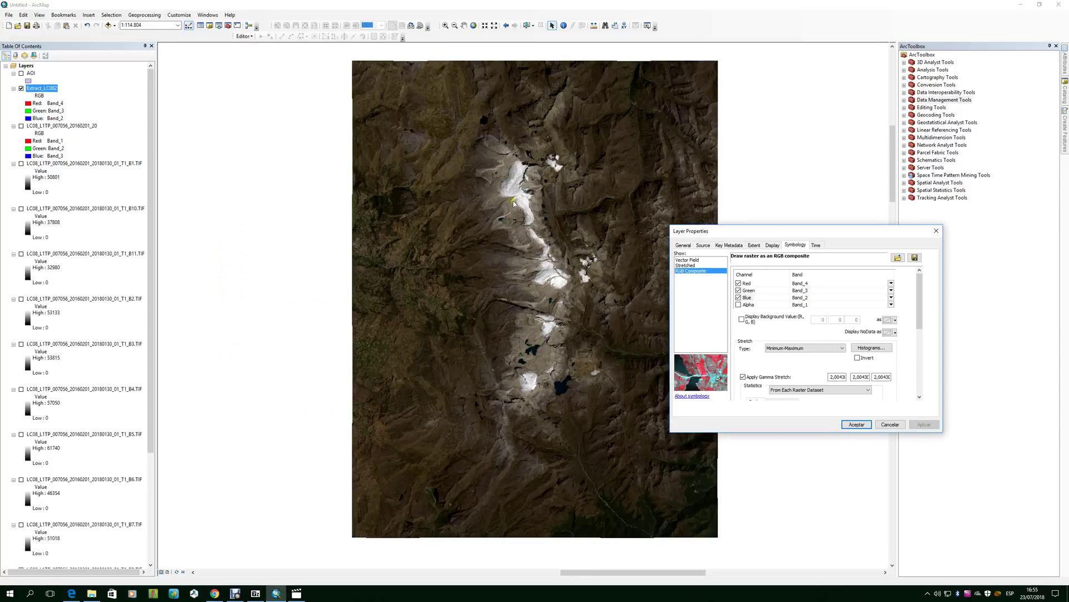
# Step: Check the RGB colour-mixing diagram, reassign Band_5, Band_6 and Band_4 to red, green and blue, and apply the combination
pyautogui.click(73, 594)
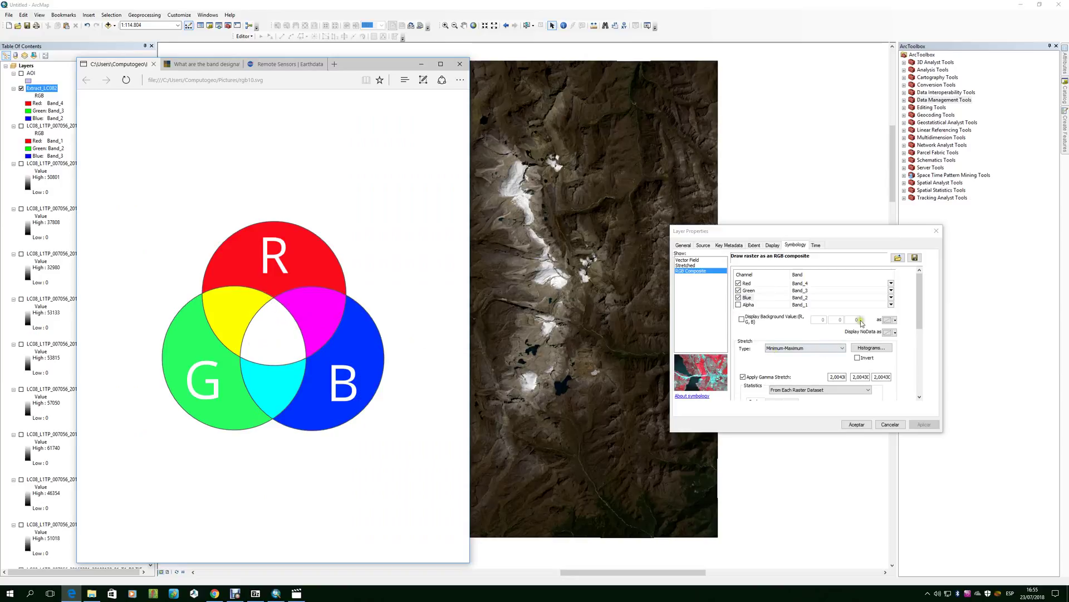
pyautogui.click(892, 285)
pyautogui.click(830, 319)
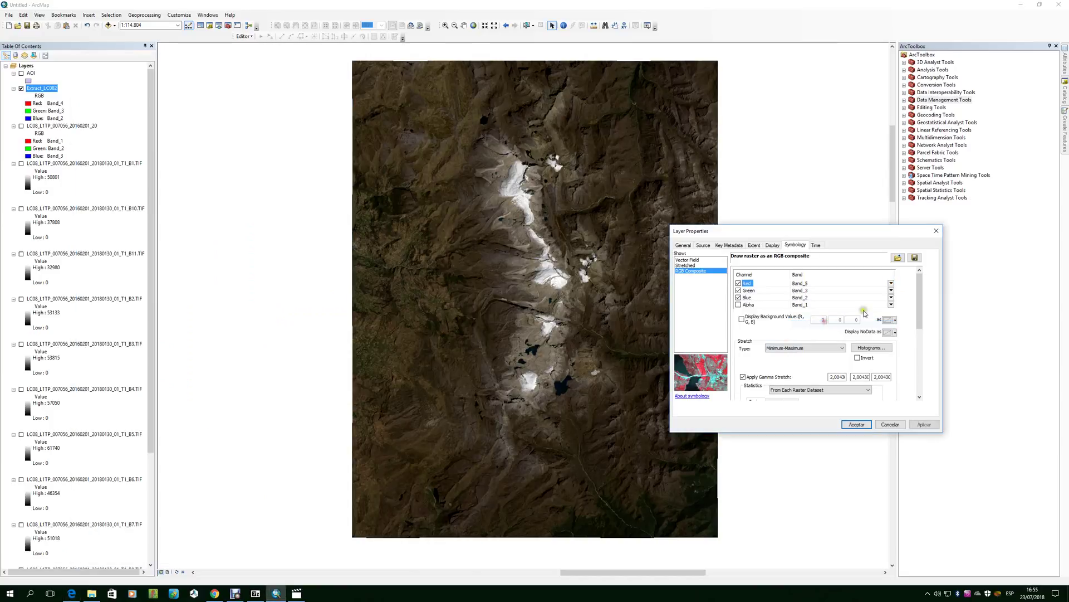
pyautogui.click(891, 290)
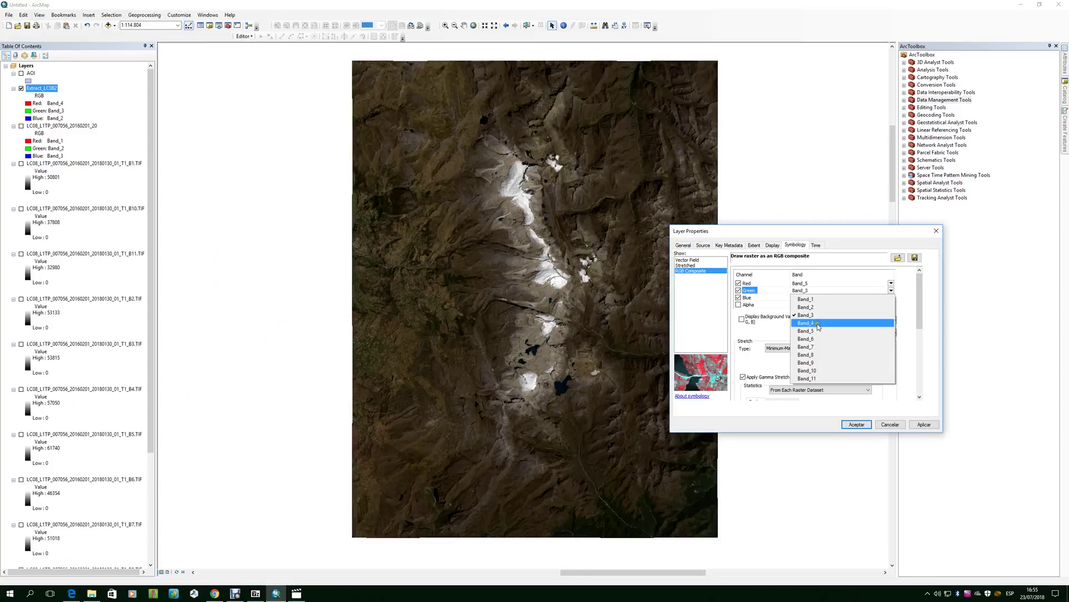
pyautogui.click(824, 340)
pyautogui.click(891, 298)
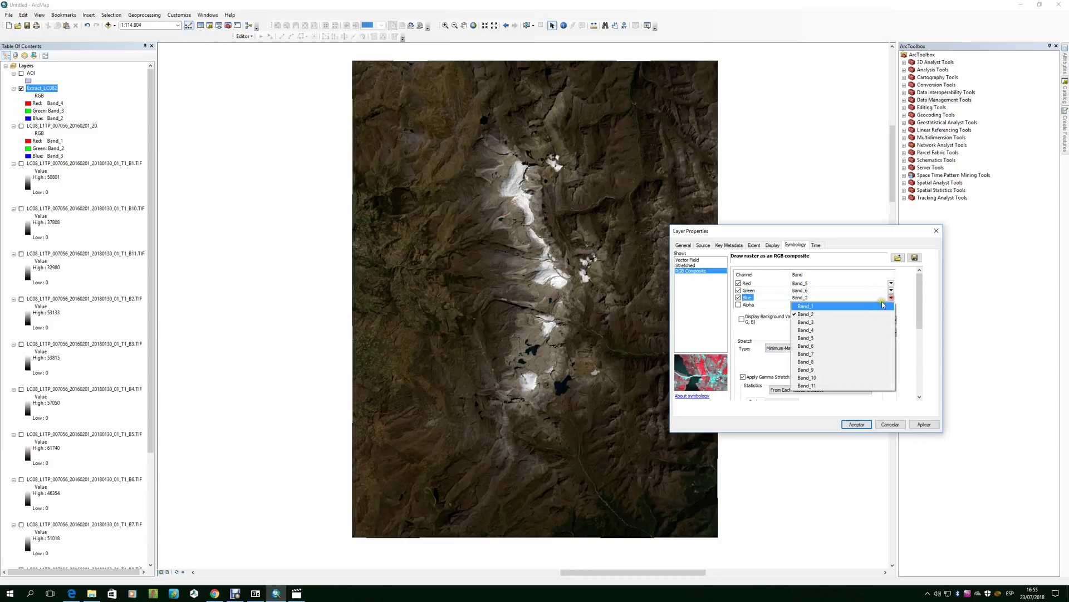
pyautogui.click(808, 329)
pyautogui.click(929, 426)
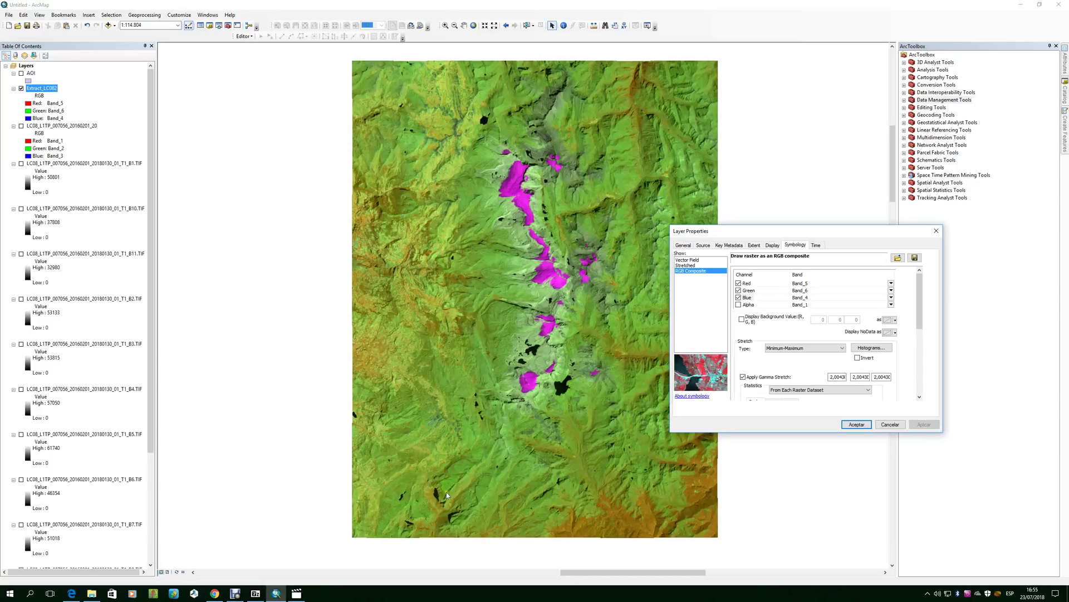
# Step: Check the RGB colour-mixing diagram, assign Band_6 to the red, green and blue channels, apply it and close the layer properties
pyautogui.click(72, 592)
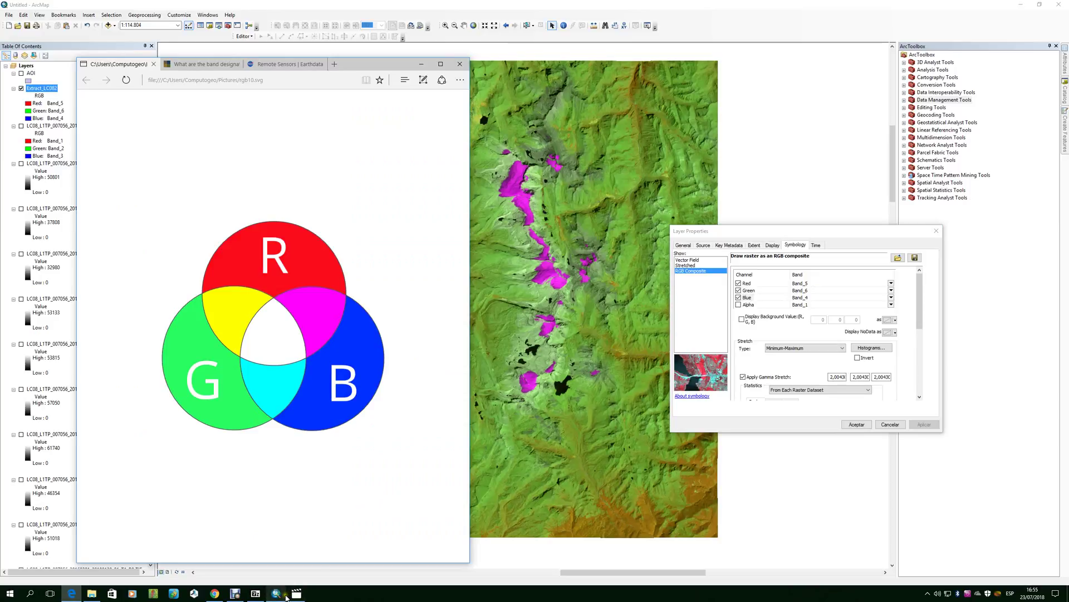
pyautogui.click(891, 284)
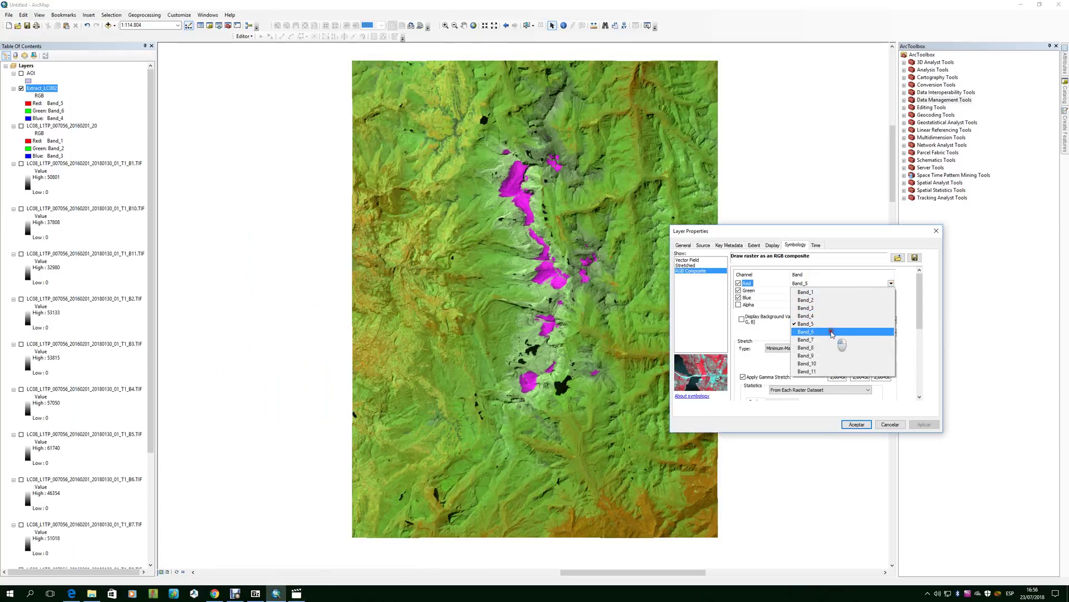
pyautogui.click(832, 333)
pyautogui.click(891, 298)
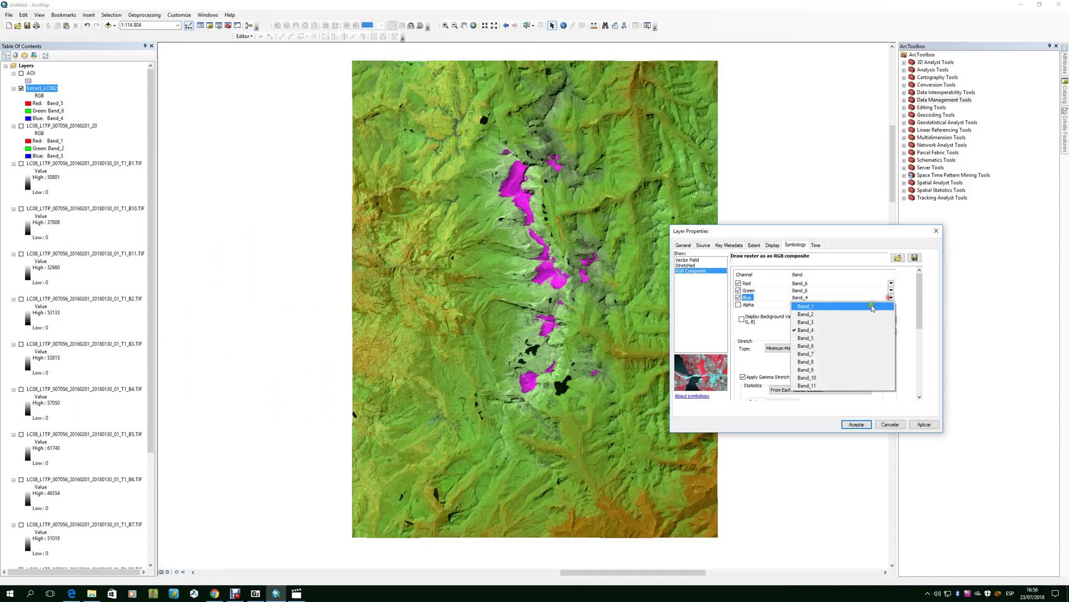
pyautogui.click(822, 346)
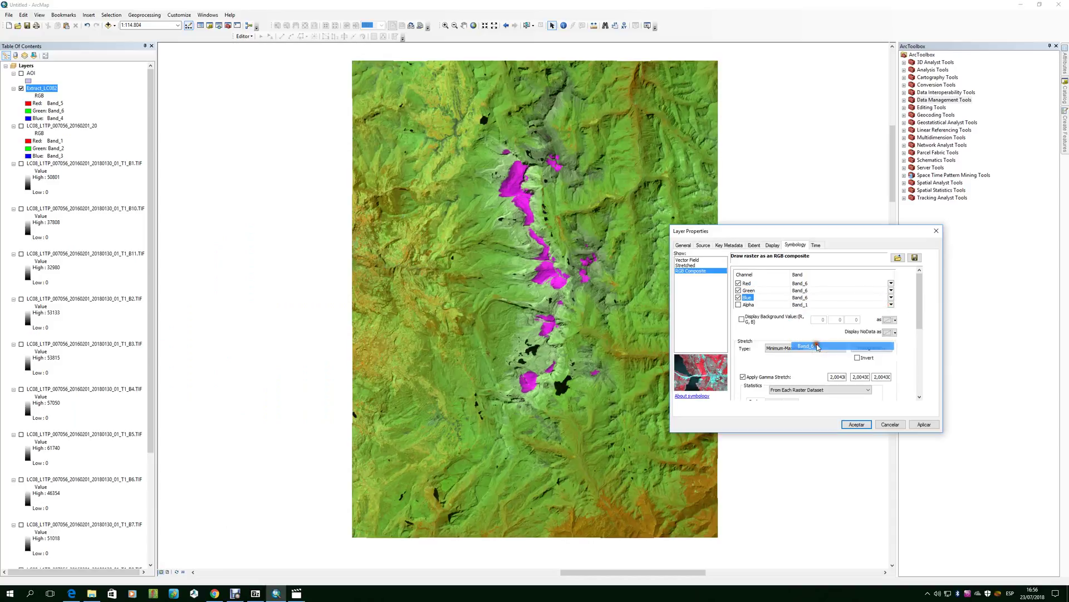
pyautogui.click(932, 427)
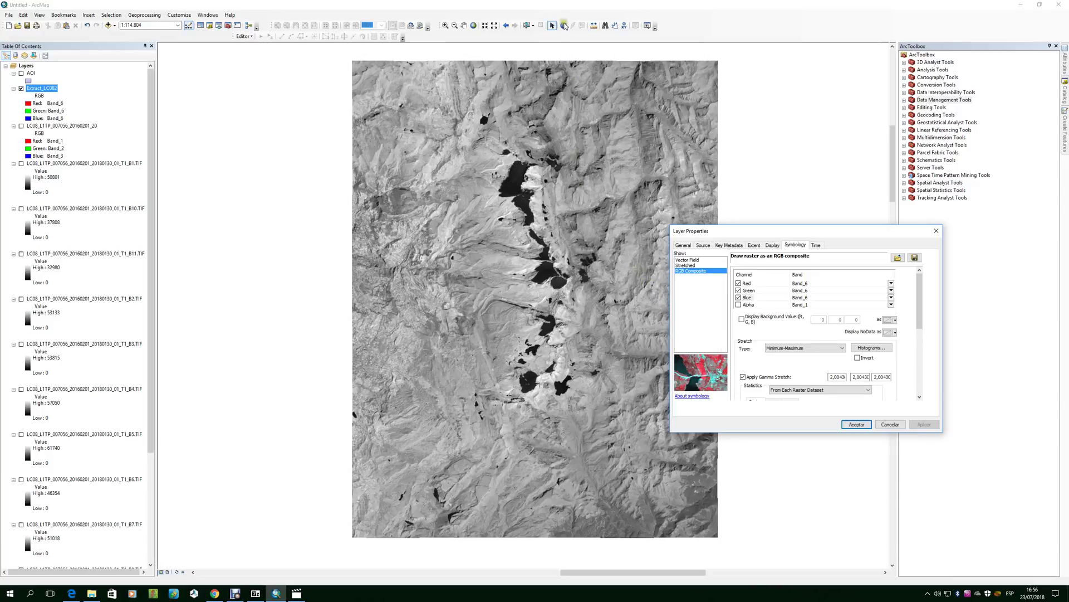
pyautogui.click(936, 231)
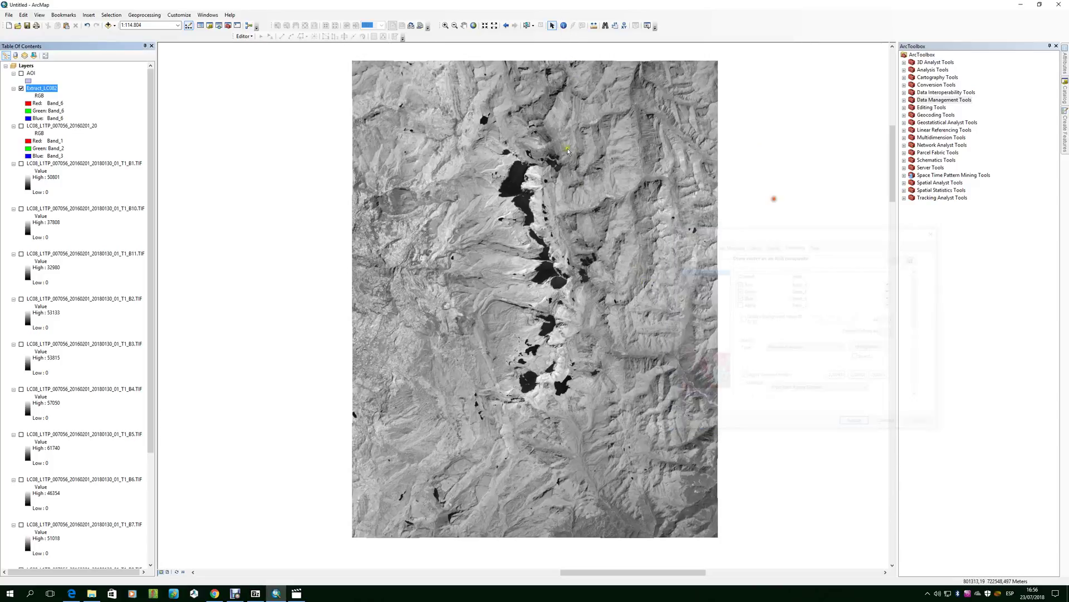
# Step: Identify the red, green and blue pixel values in the dark patch and the lighter surrounding terrain, and close the results
pyautogui.click(564, 27)
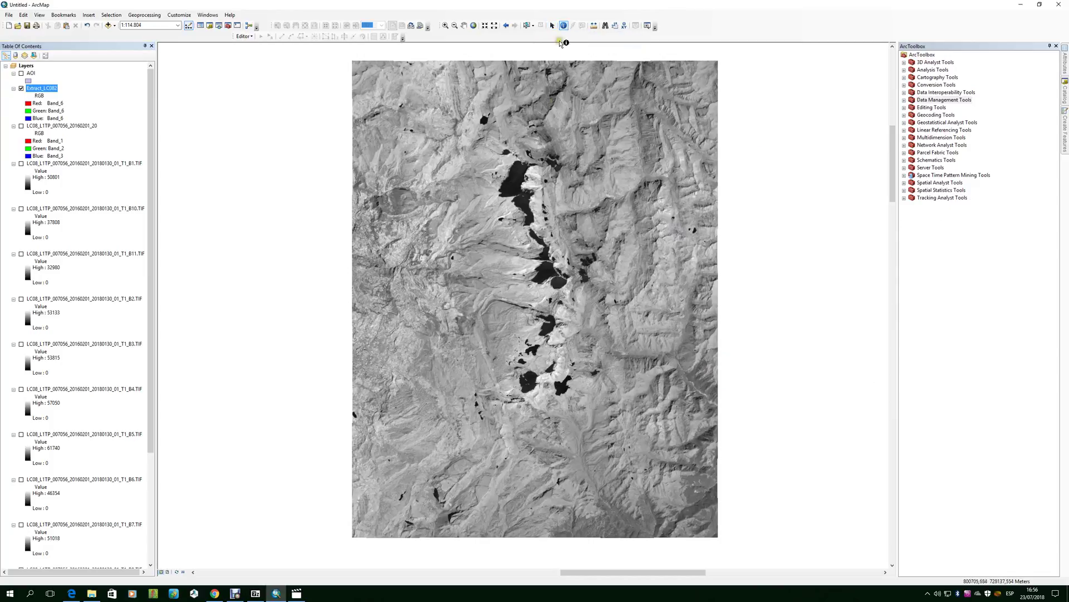
pyautogui.click(515, 186)
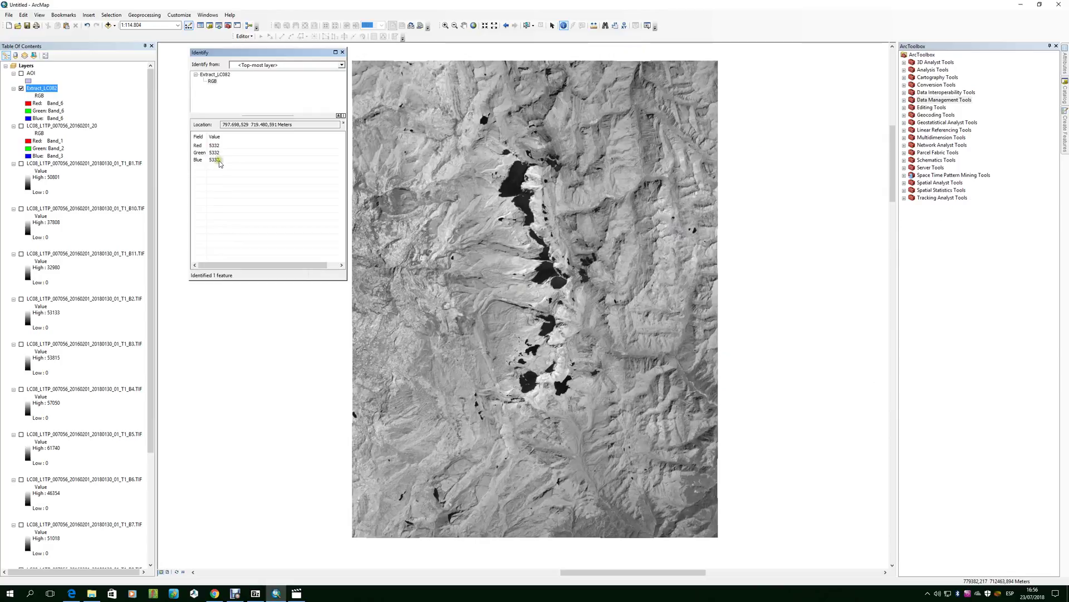
pyautogui.click(343, 52)
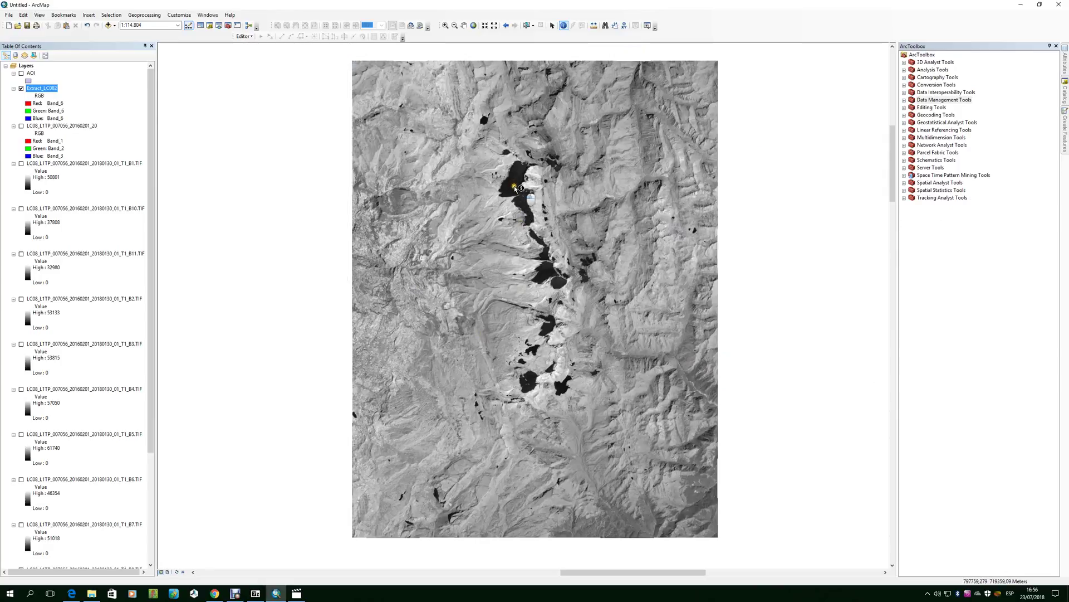
pyautogui.click(516, 187)
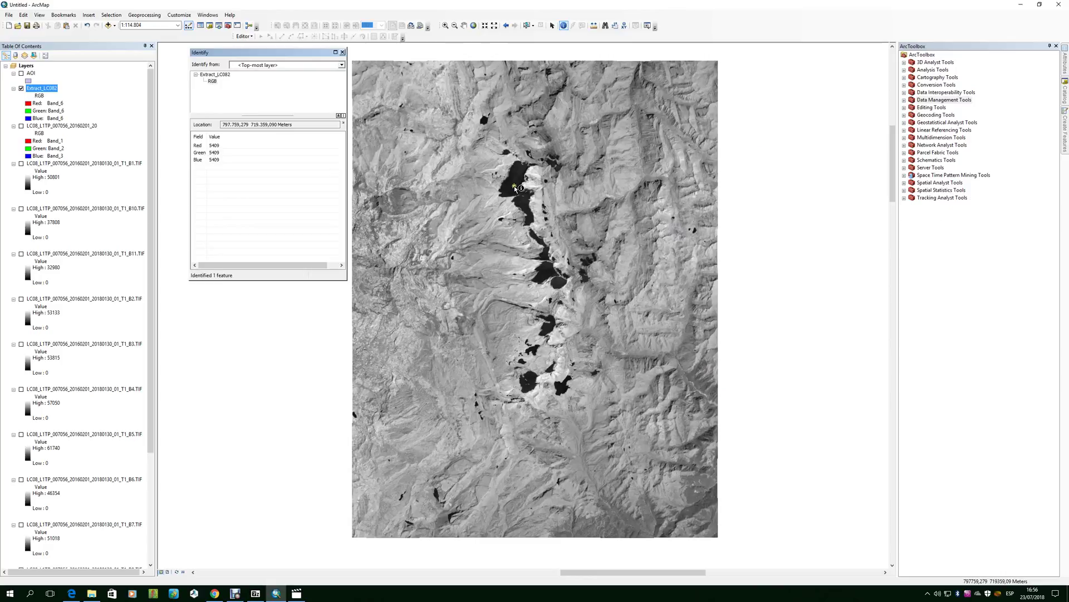
pyautogui.click(521, 275)
pyautogui.click(526, 273)
pyautogui.click(628, 179)
pyautogui.click(342, 52)
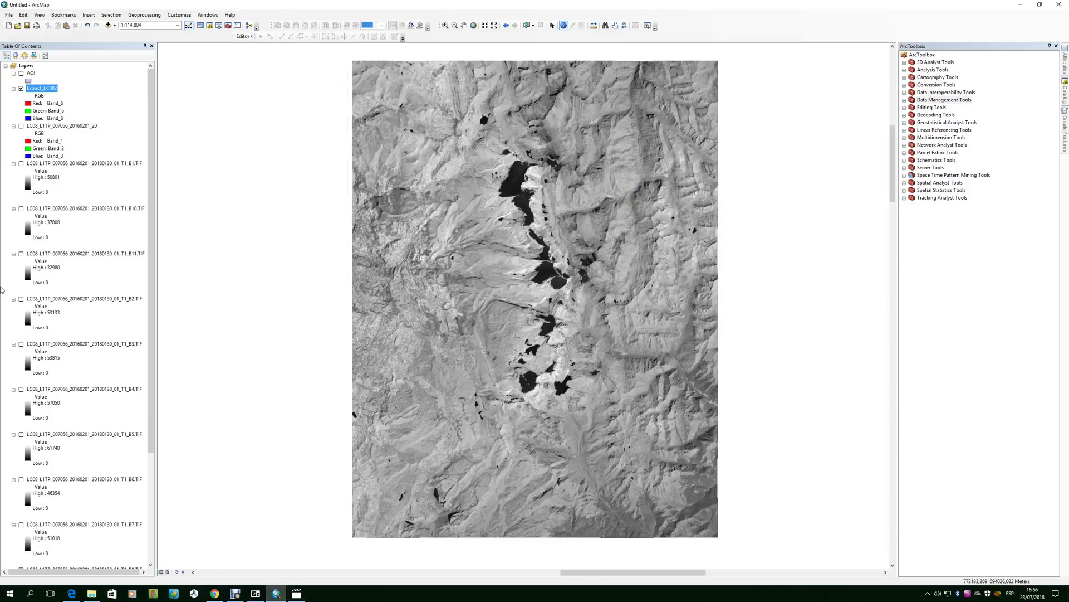
# Step: Set the clipped image's composite to Band_7 as red, Band_5 as green and Band_1 as blue, and apply it
pyautogui.rightClick(52, 90)
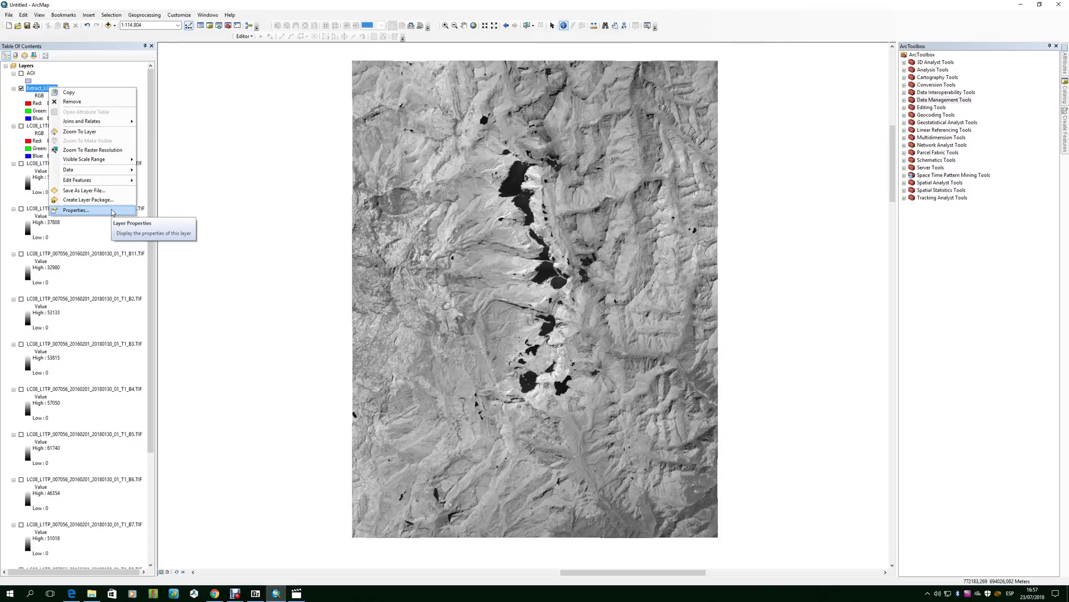
pyautogui.click(112, 212)
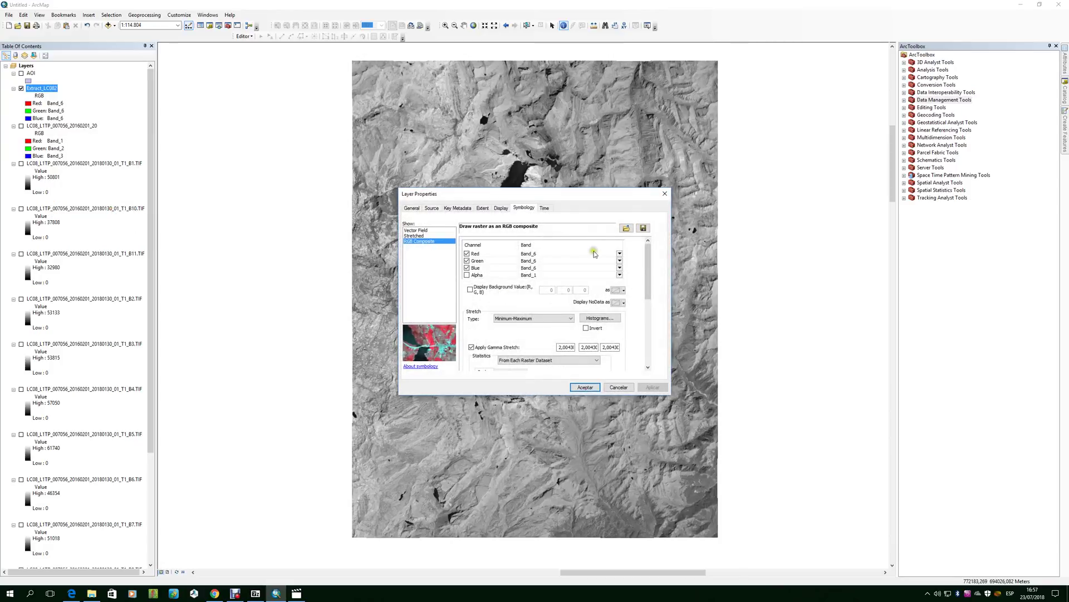
pyautogui.moveTo(585, 193); pyautogui.dragTo(318, 223)
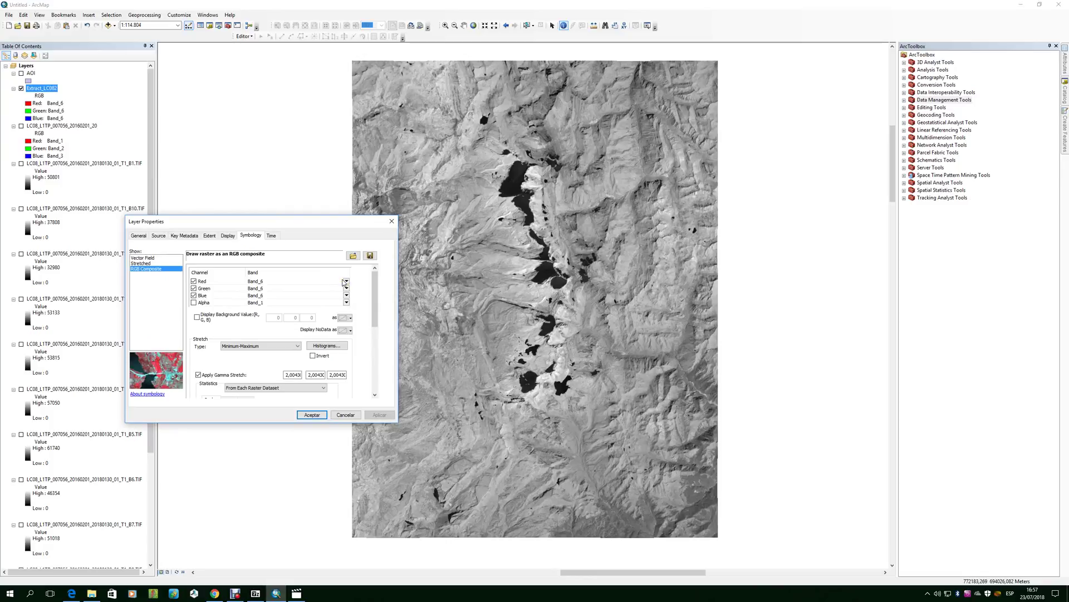
pyautogui.click(346, 282)
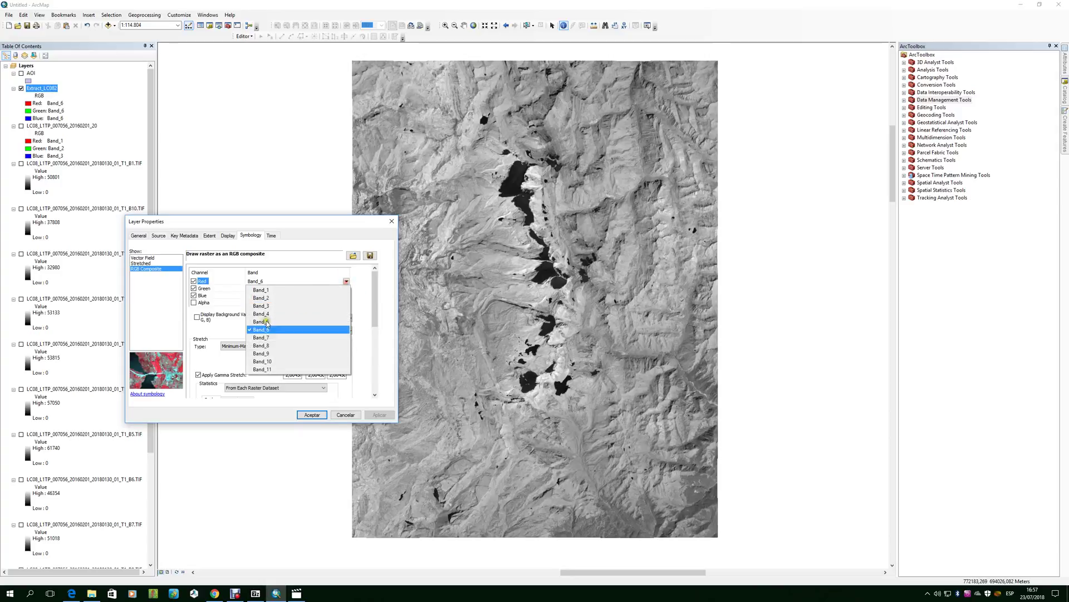
pyautogui.click(262, 338)
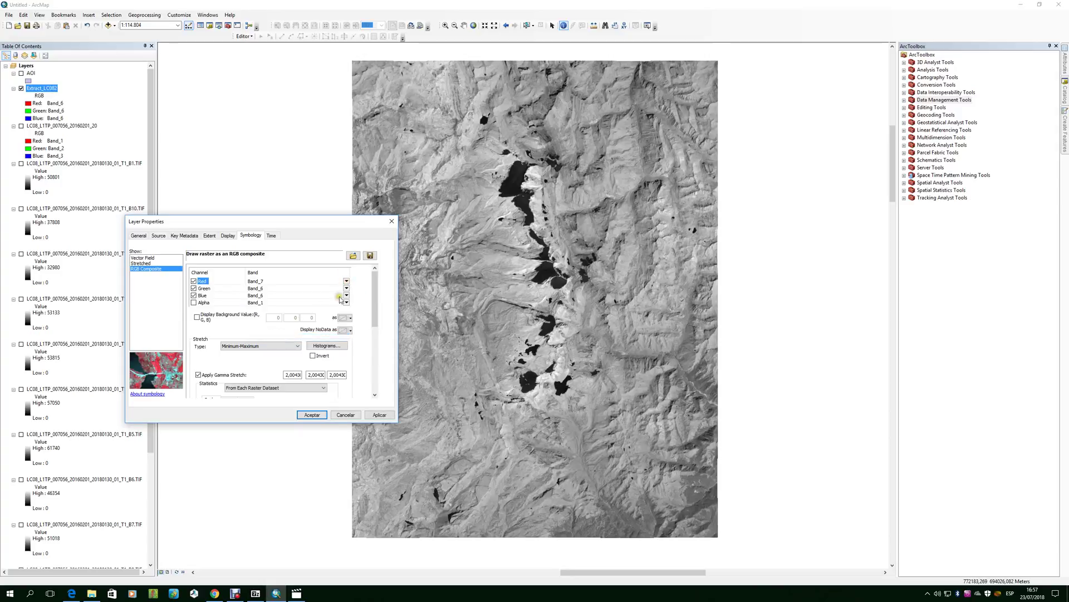
pyautogui.click(346, 288)
pyautogui.click(290, 329)
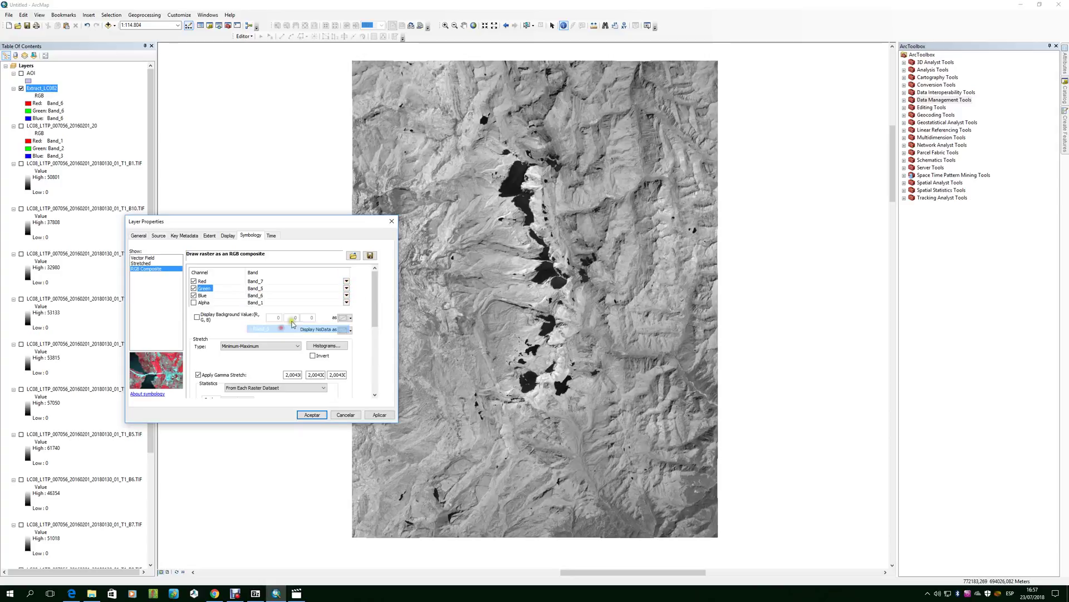
pyautogui.click(346, 300)
pyautogui.click(296, 305)
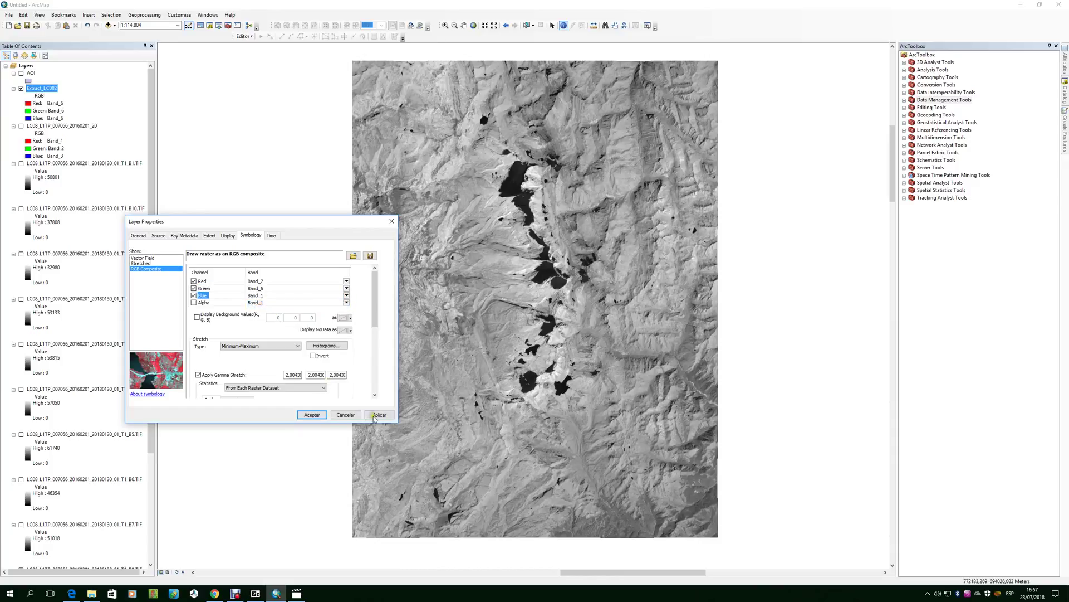
pyautogui.click(374, 415)
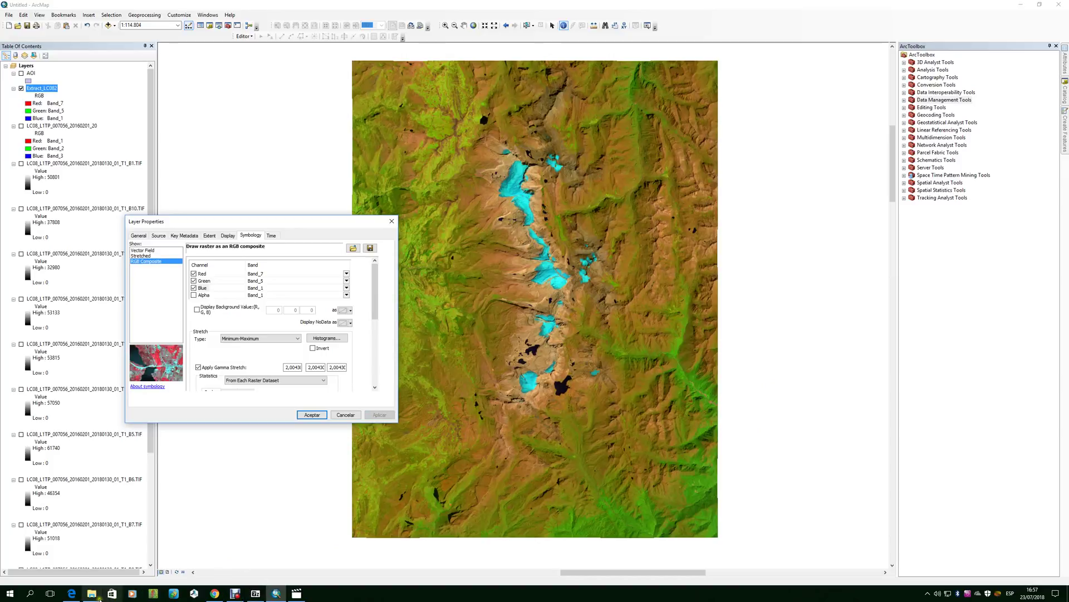
# Step: Compare the composite's colours with the RGB colour-mixing diagram, keeping the channel assignments in view
pyautogui.moveTo(82, 597)
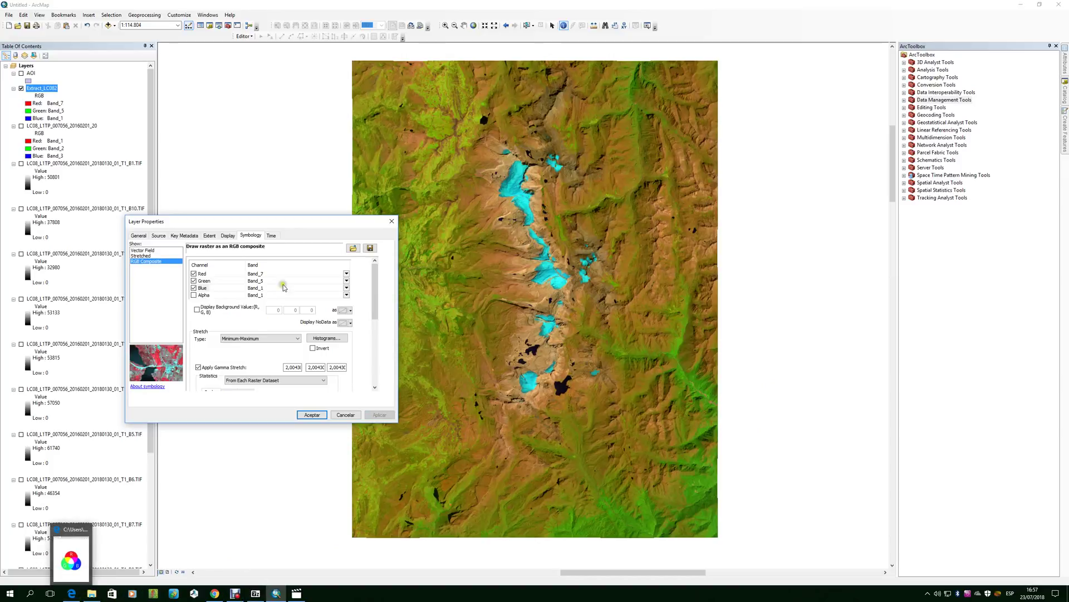
pyautogui.moveTo(305, 226); pyautogui.dragTo(255, 208)
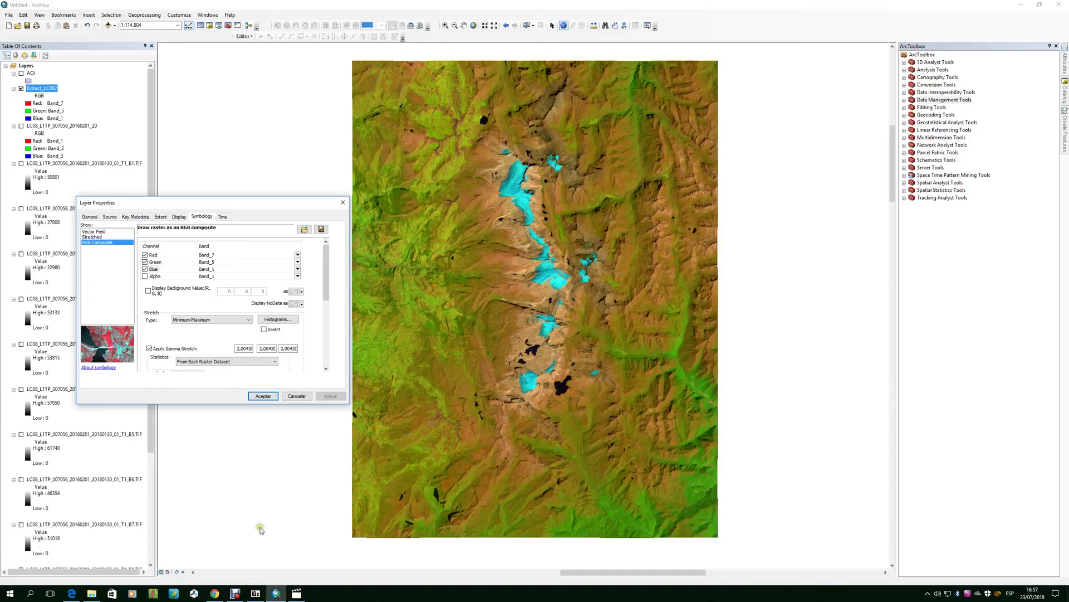
pyautogui.click(73, 595)
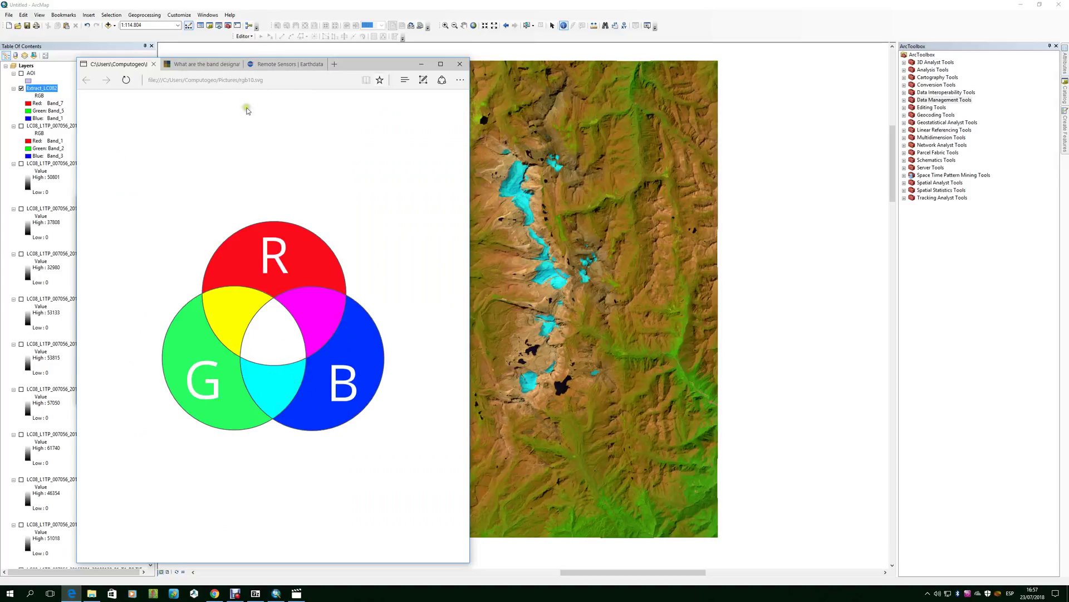
pyautogui.moveTo(368, 75); pyautogui.dragTo(773, 84)
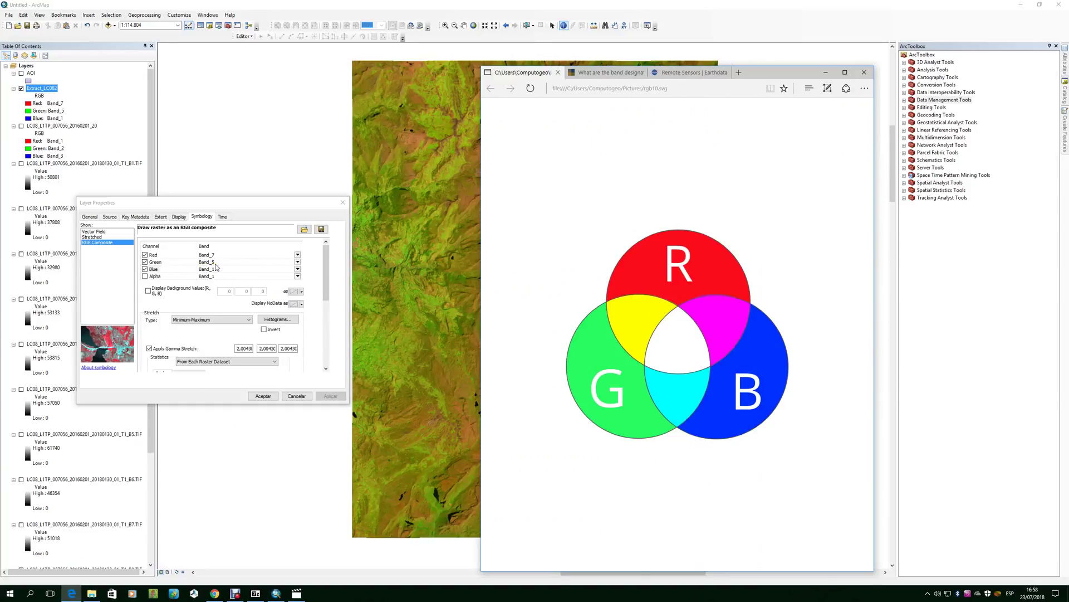
pyautogui.click(825, 72)
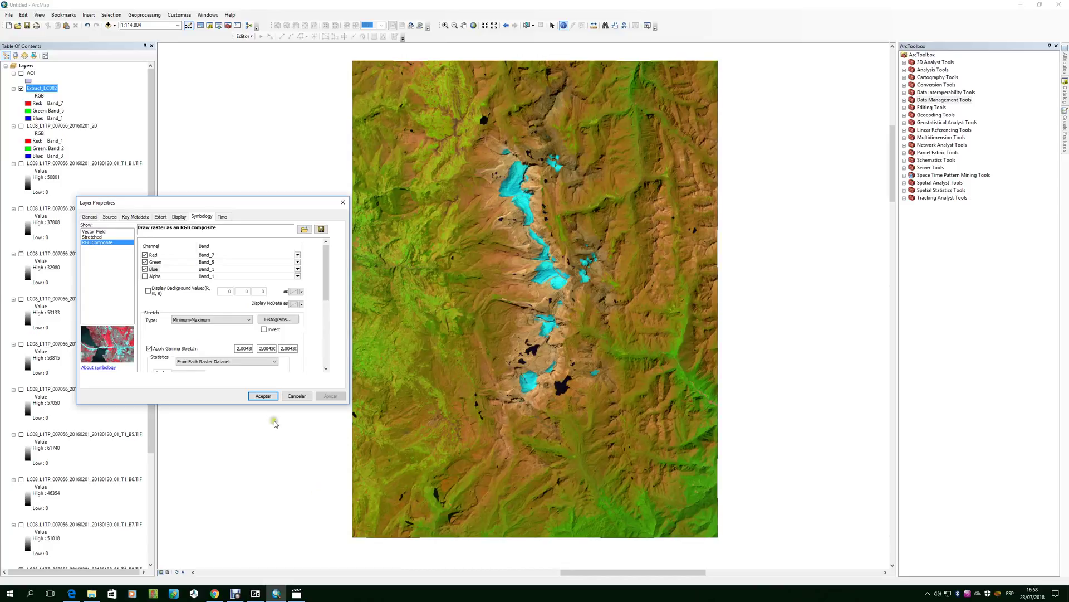
# Step: Assign Band_5 to red and Band_7 to green, apply the combination and close the layer properties
pyautogui.click(298, 256)
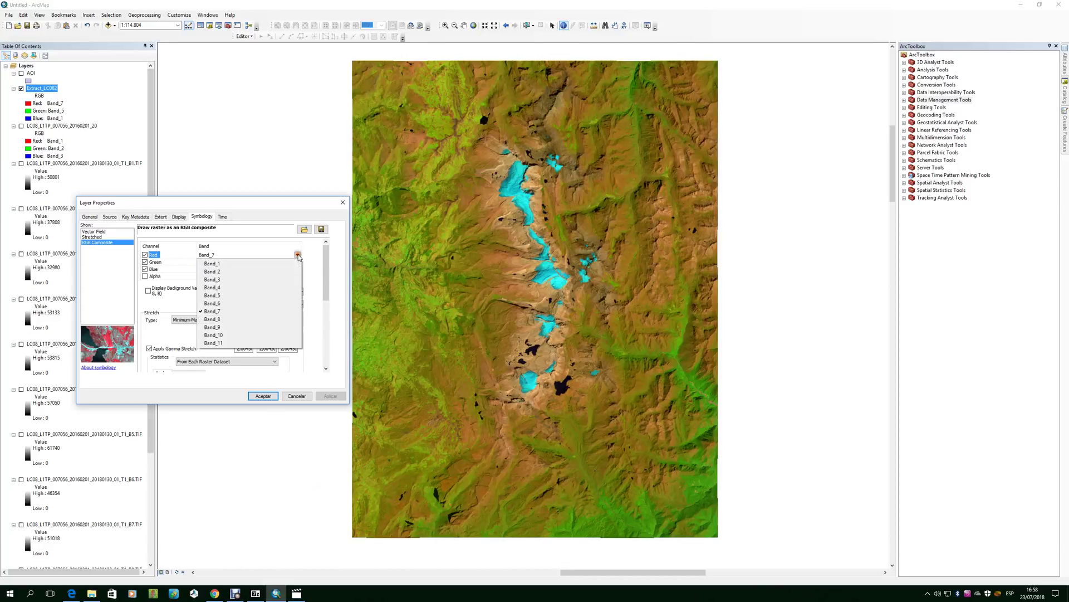
pyautogui.click(242, 295)
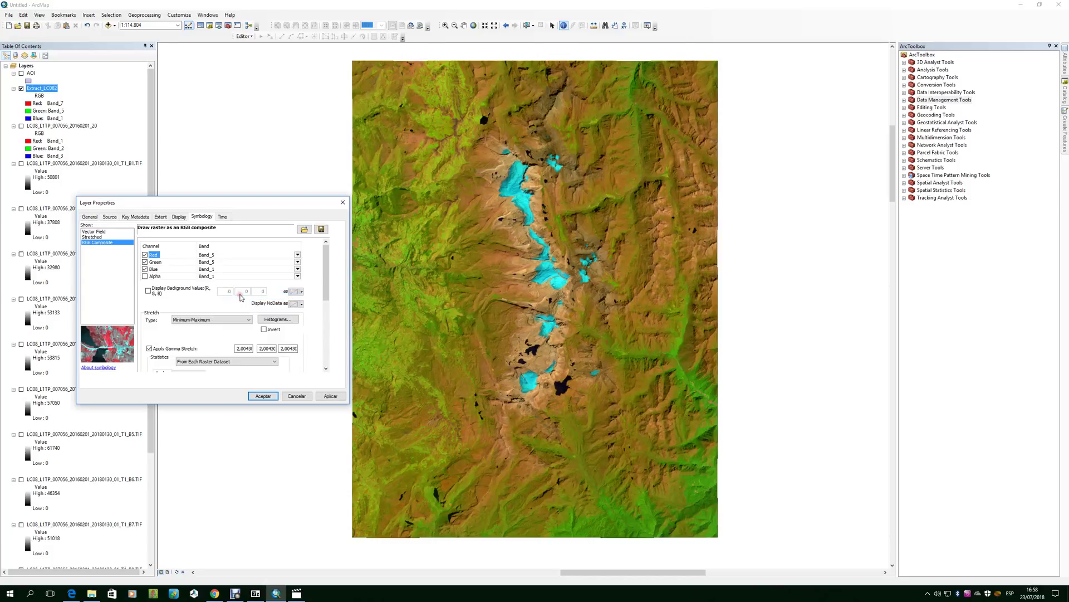
pyautogui.click(297, 261)
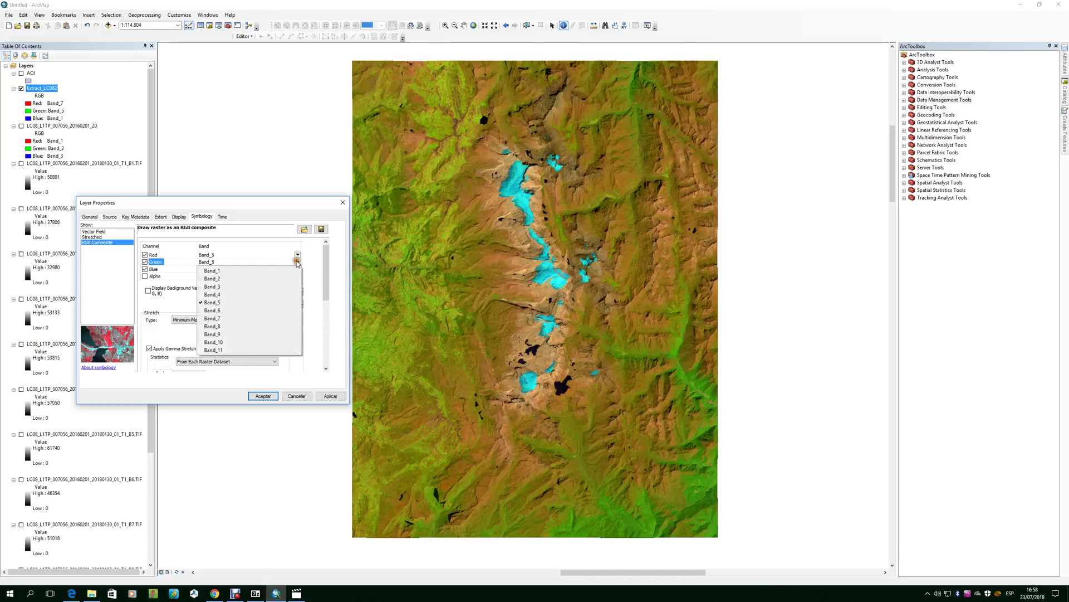
pyautogui.click(232, 319)
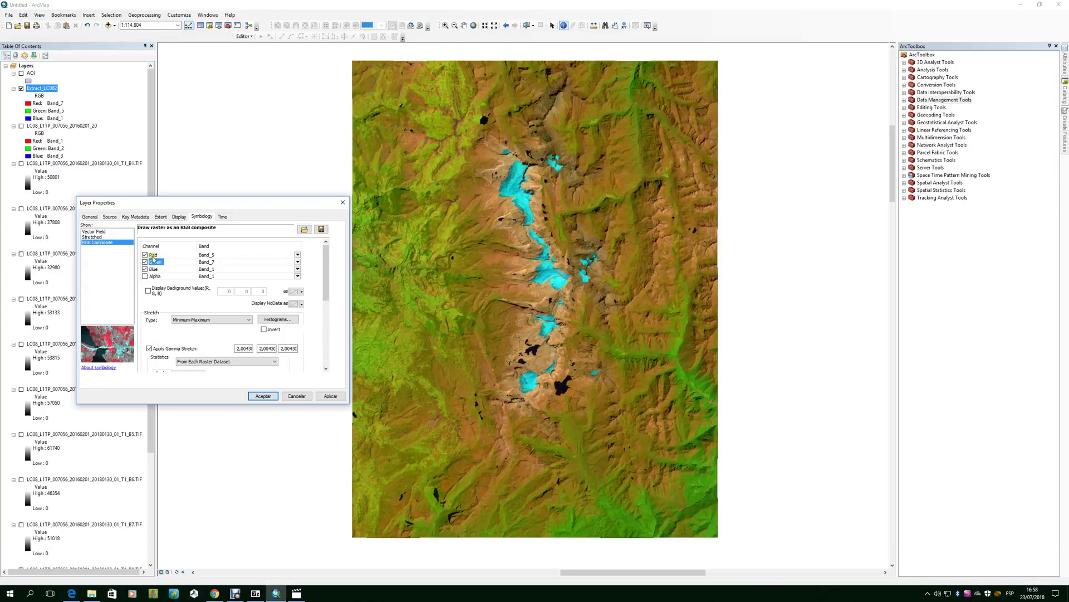
pyautogui.click(331, 396)
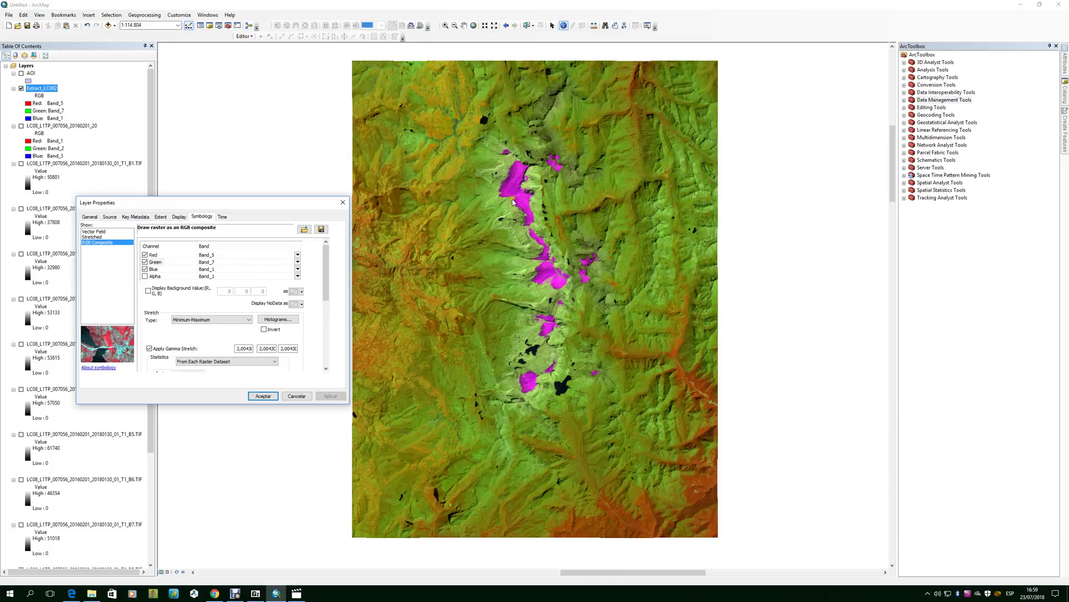
pyautogui.click(343, 202)
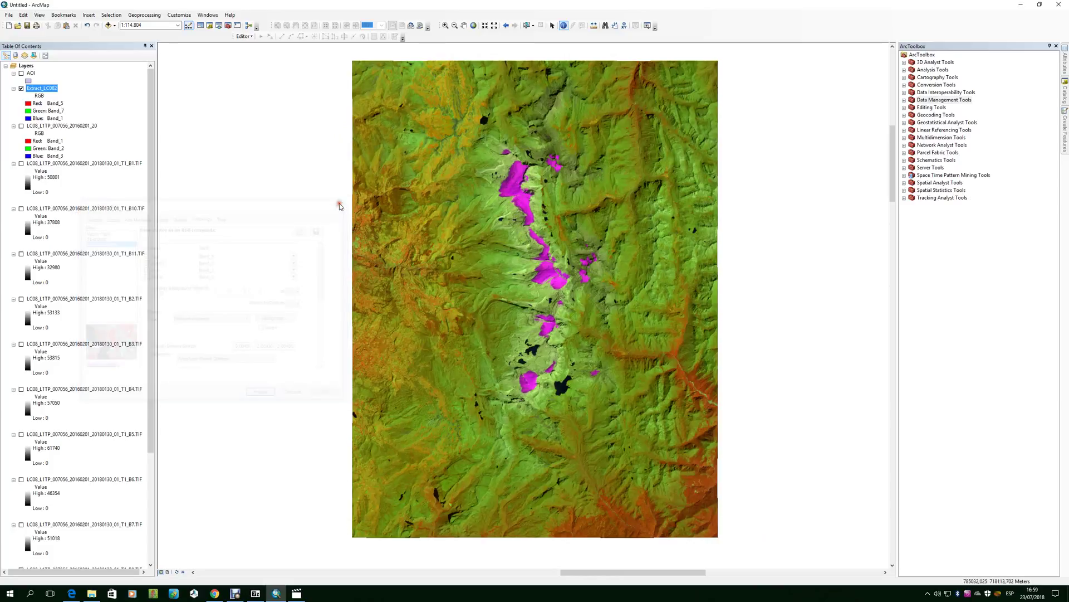
# Step: Show the Image Classification toolbar and place it beside the image, clear of the raster
pyautogui.moveTo(571, 346); pyautogui.dragTo(546, 347)
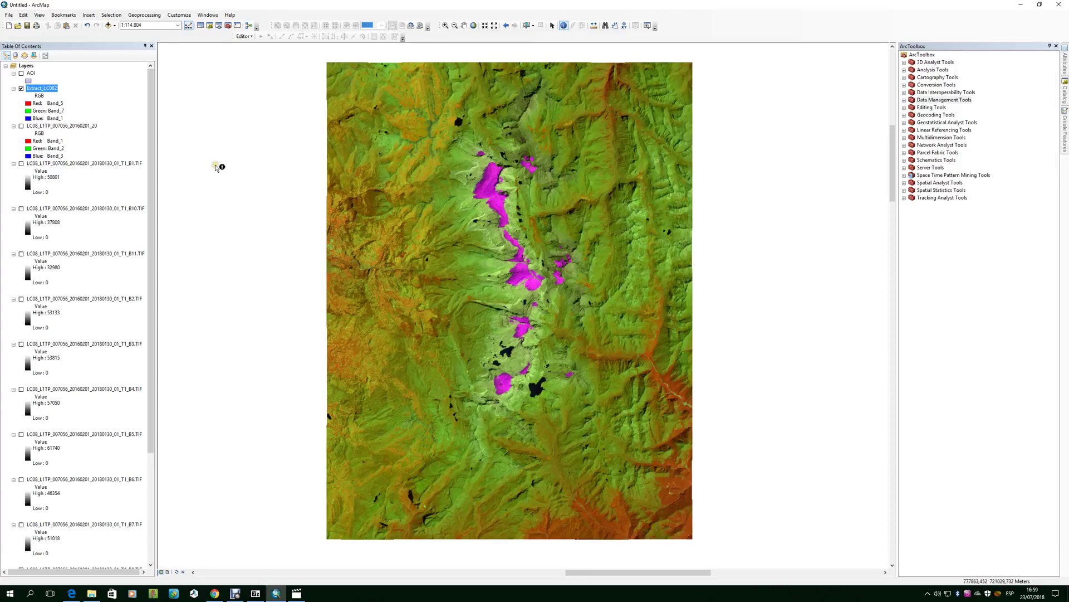
pyautogui.click(180, 15)
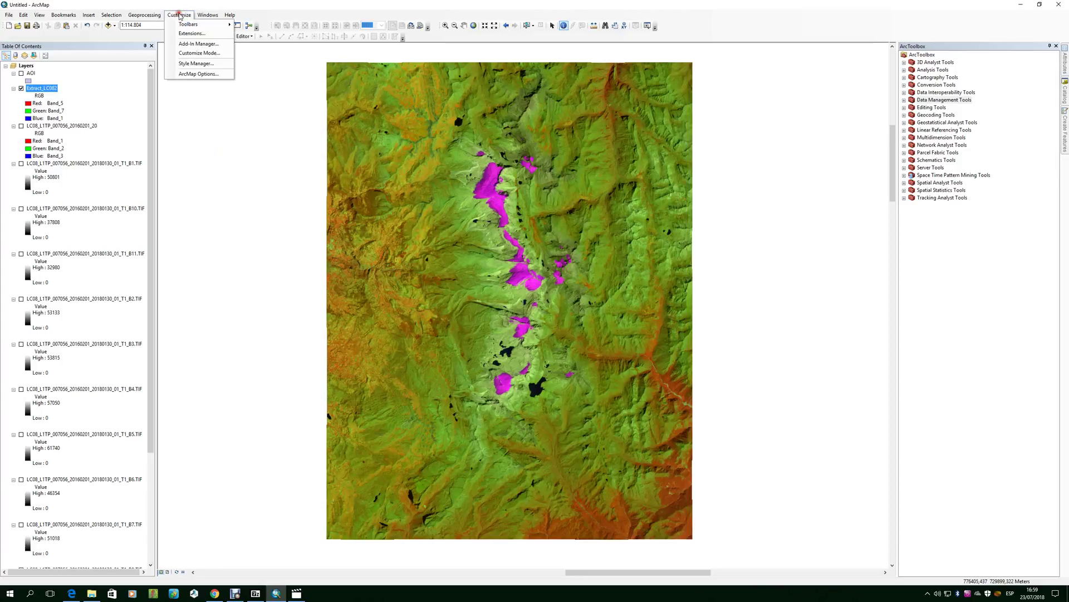
pyautogui.moveTo(185, 26)
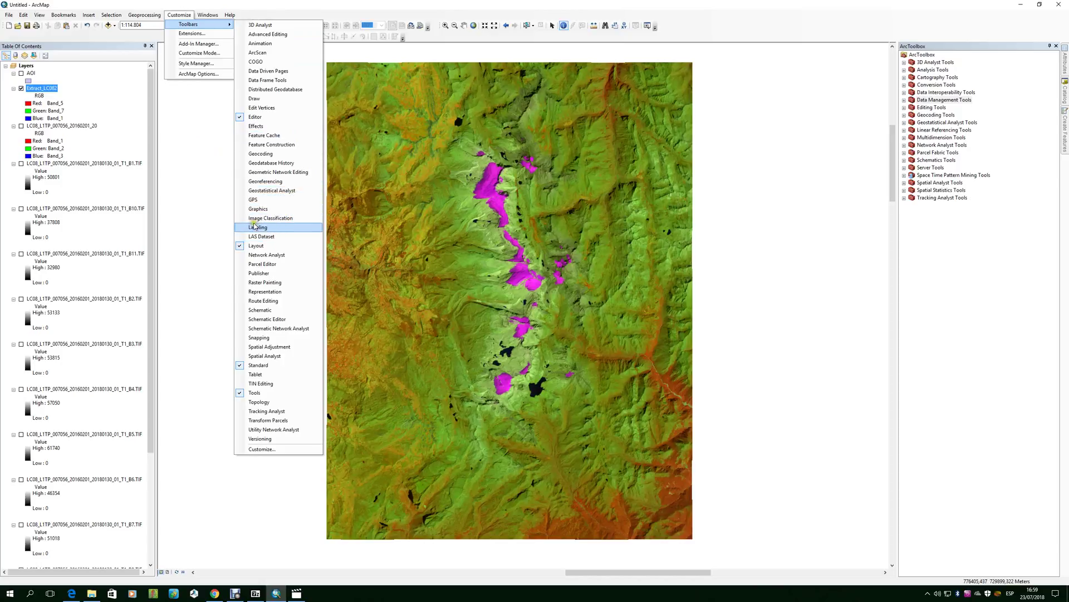
pyautogui.click(274, 220)
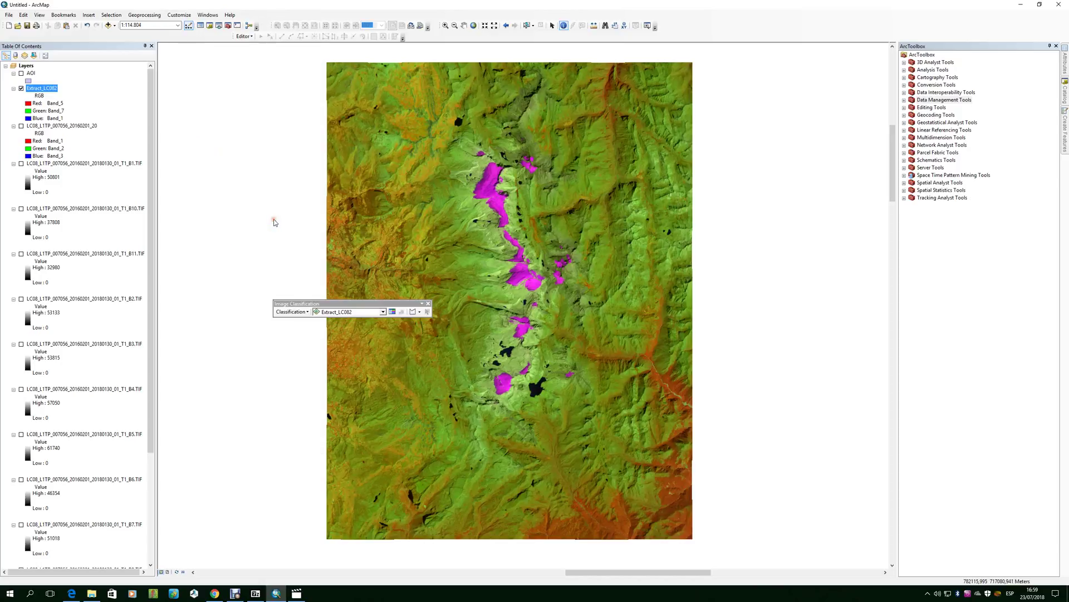
pyautogui.moveTo(343, 302); pyautogui.dragTo(774, 63)
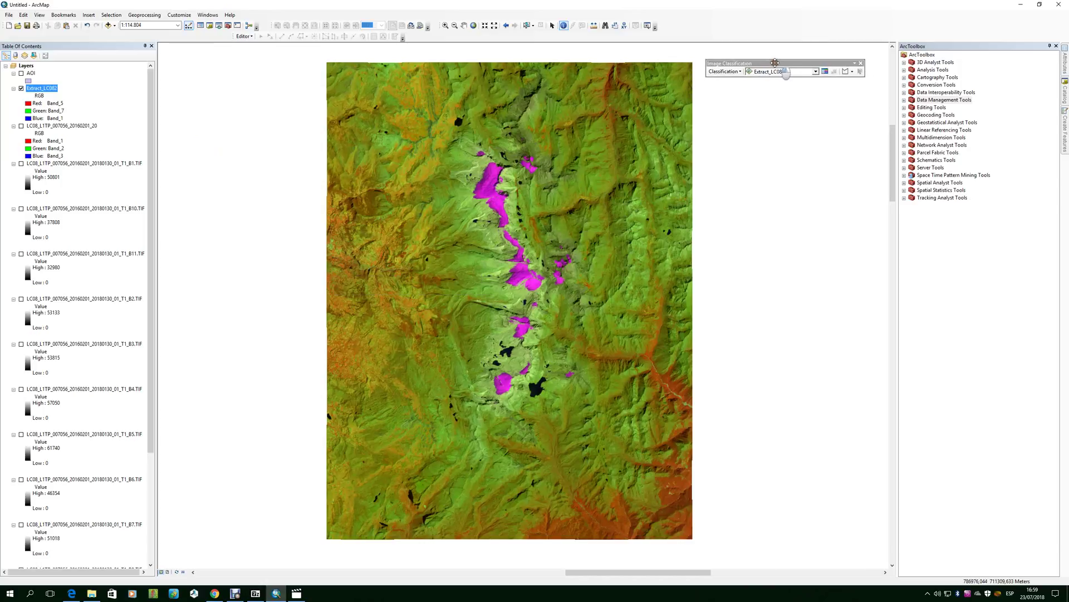
# Step: Run a Principal Components analysis on the clipped image Extract_LC082 with 11 components
pyautogui.click(738, 73)
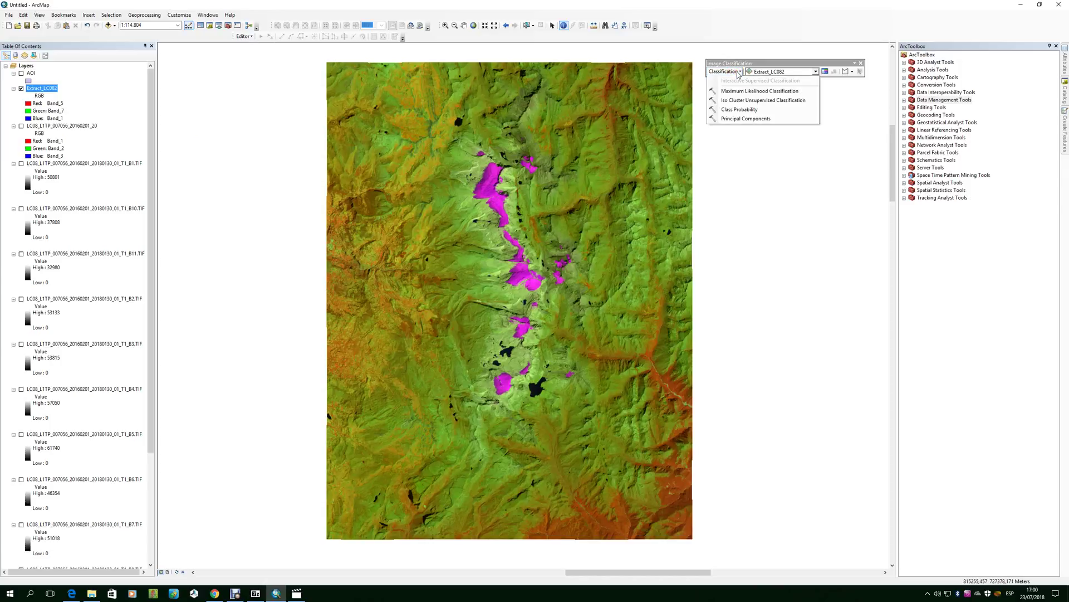
pyautogui.click(766, 120)
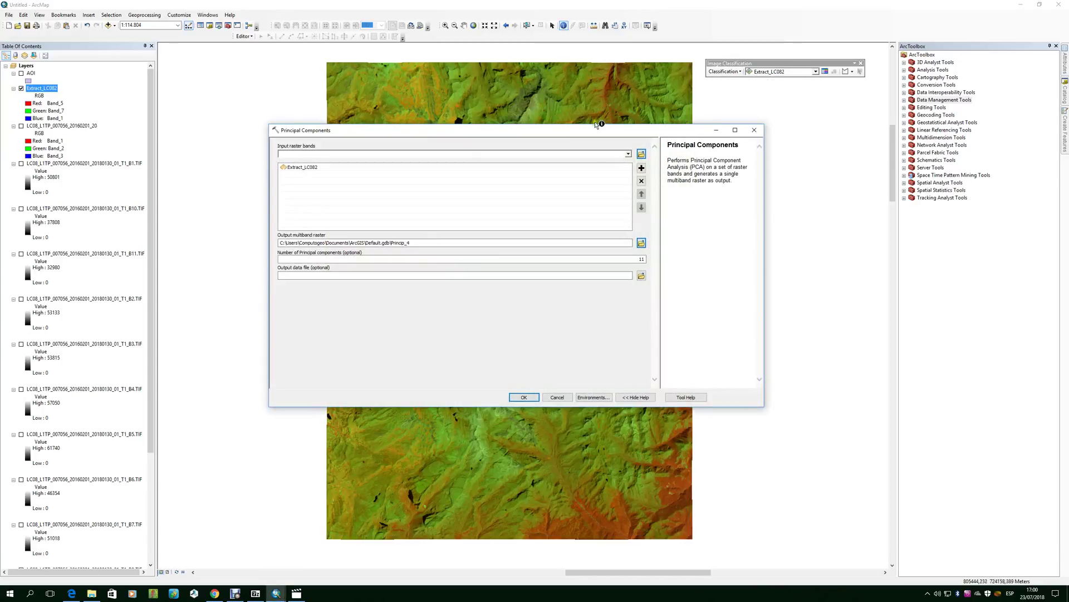
pyautogui.moveTo(595, 130); pyautogui.dragTo(584, 211)
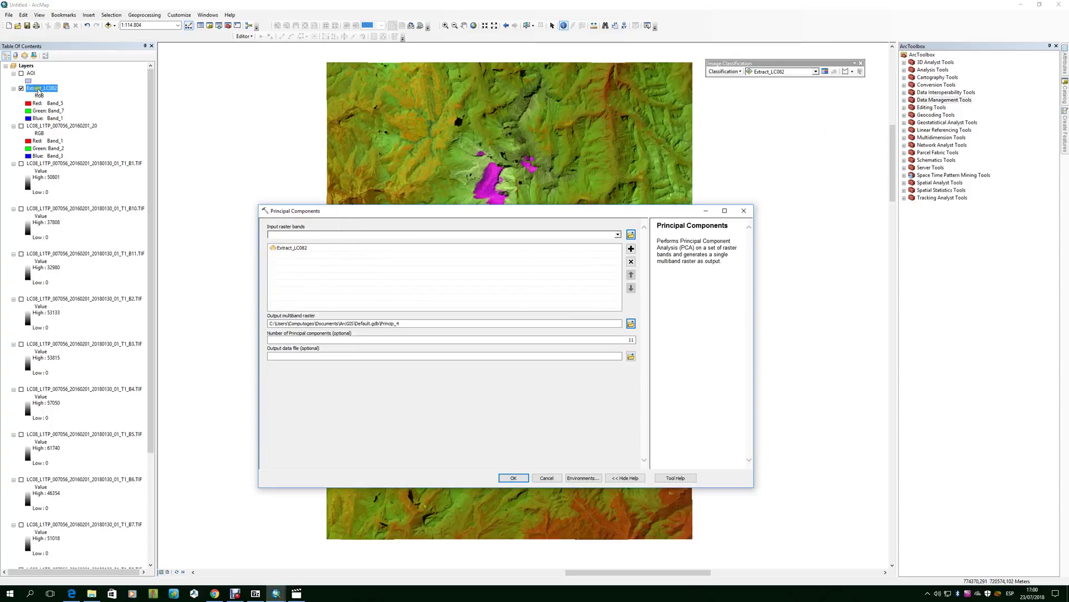
pyautogui.moveTo(45, 91); pyautogui.dragTo(266, 256)
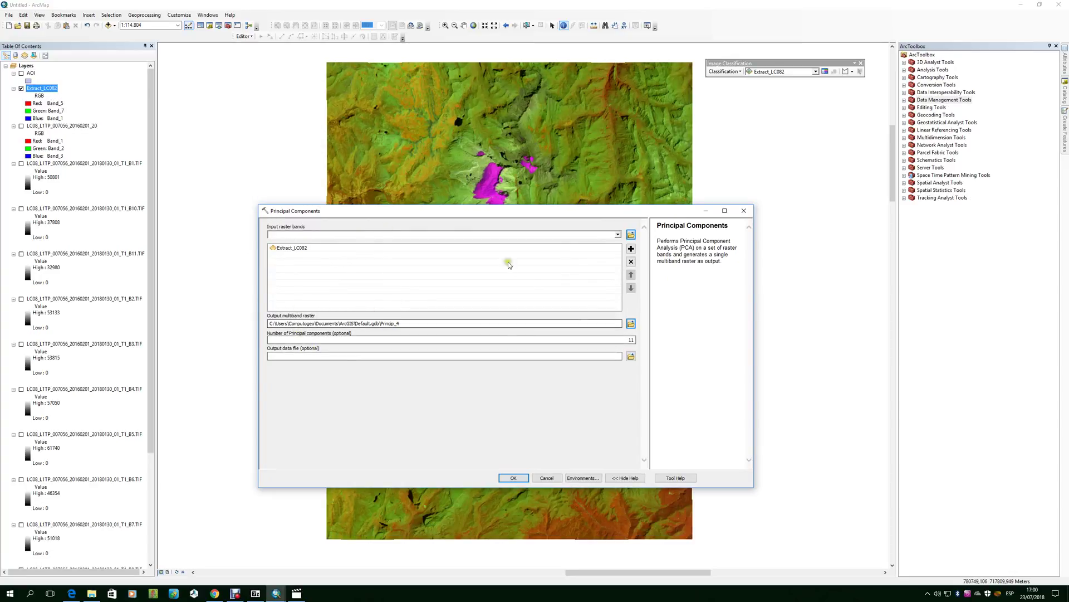
pyautogui.click(616, 341)
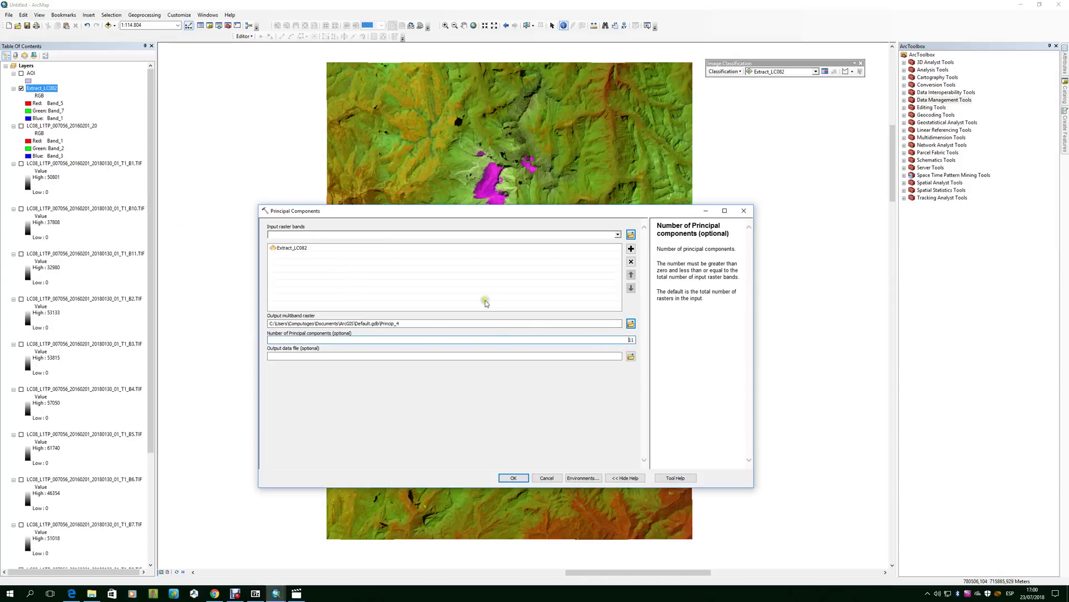
pyautogui.moveTo(595, 212); pyautogui.dragTo(603, 163)
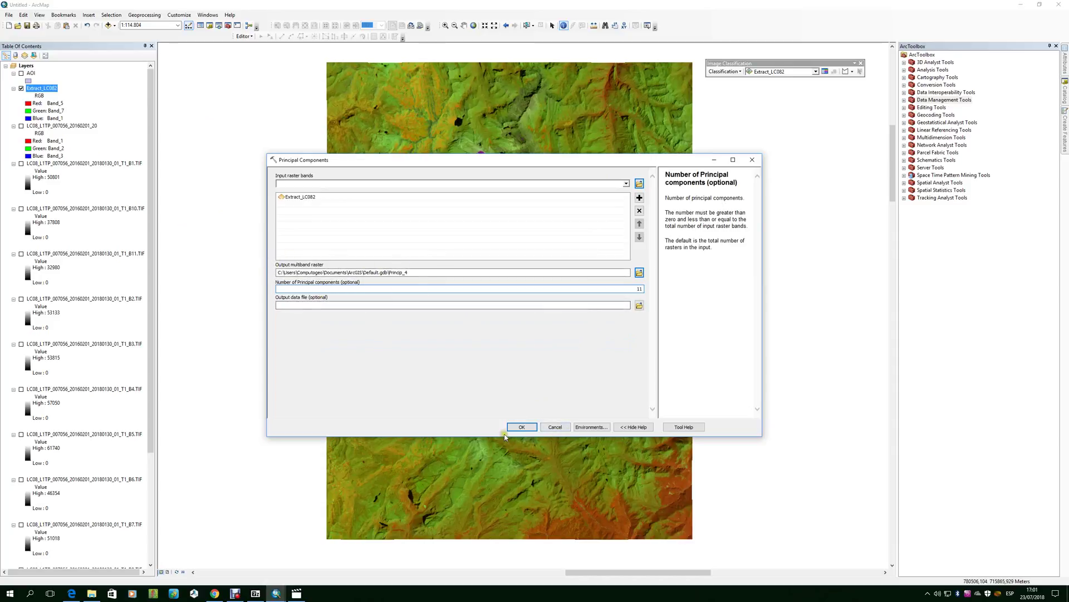
pyautogui.click(522, 428)
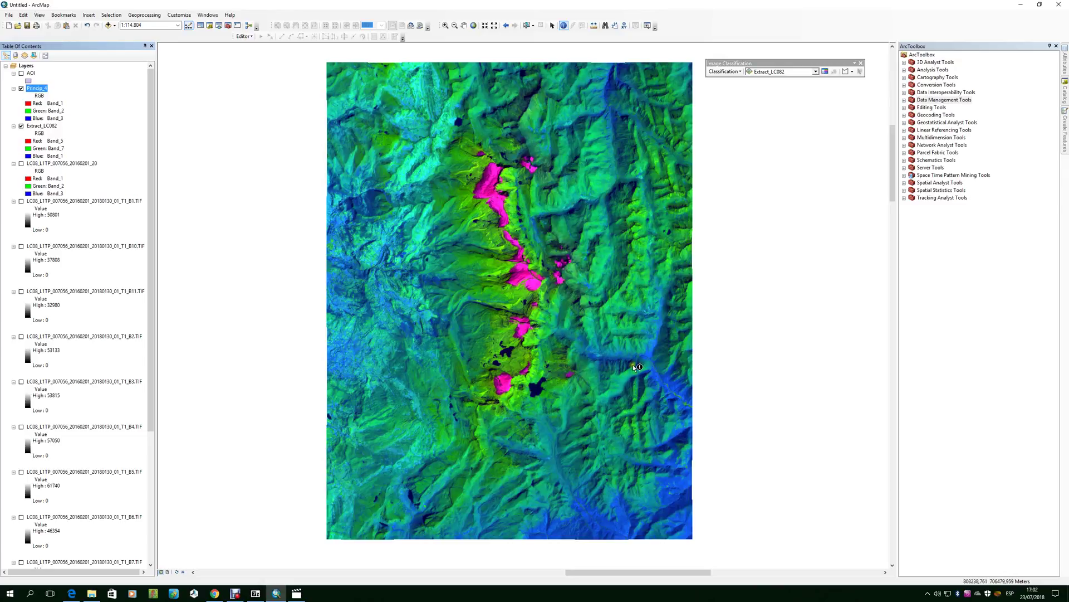
# Step: Hide the principal components layer and keep Extract_LC082 as the classification toolbar's image layer
pyautogui.moveTo(636, 366); pyautogui.dragTo(617, 365)
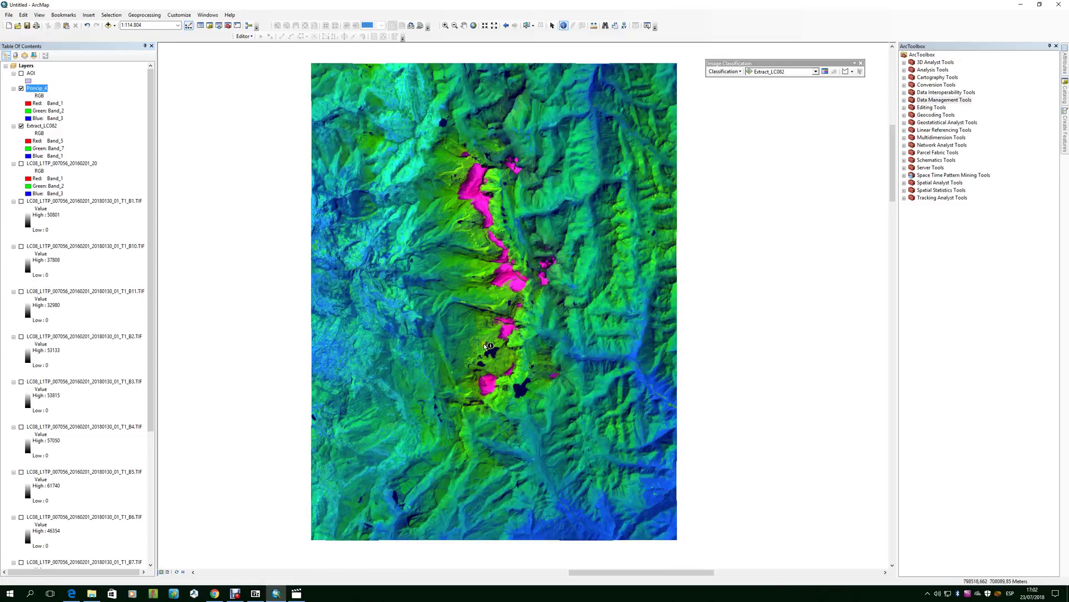
pyautogui.click(22, 89)
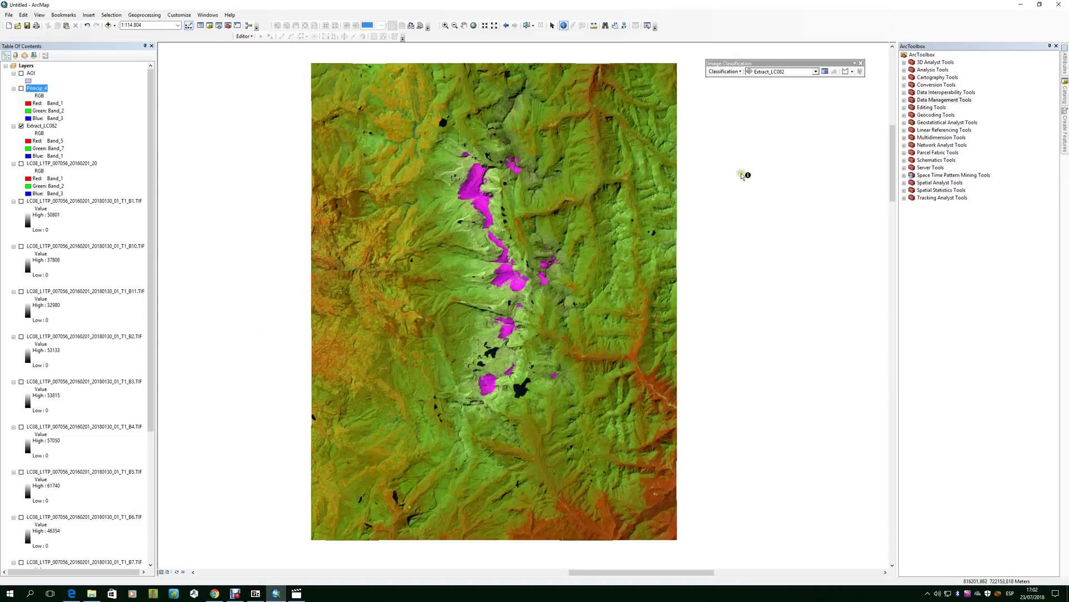
pyautogui.moveTo(776, 63); pyautogui.dragTo(775, 137)
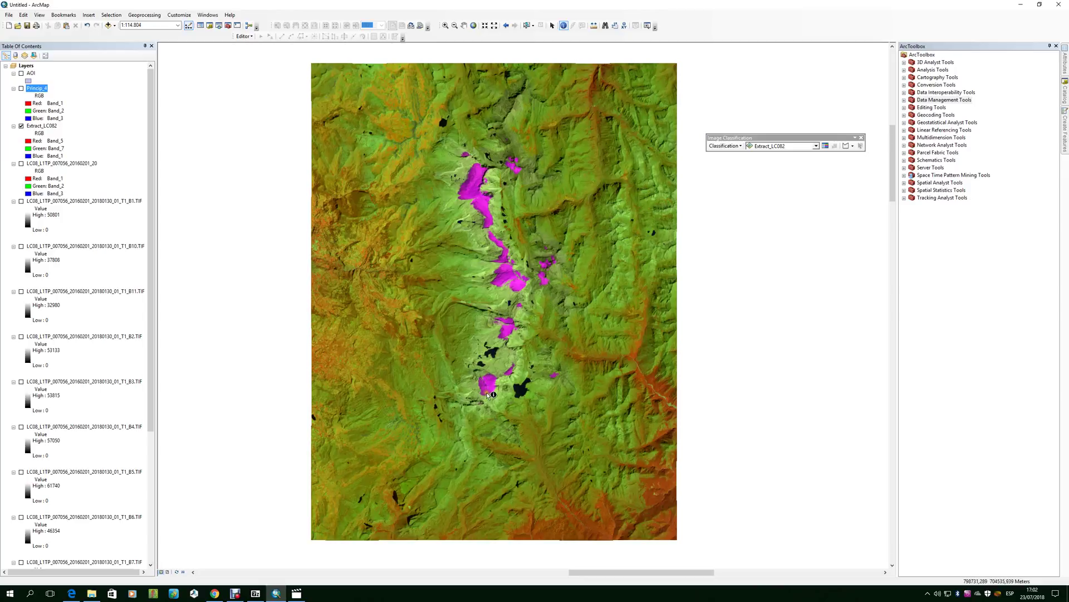
pyautogui.moveTo(753, 138); pyautogui.dragTo(741, 143)
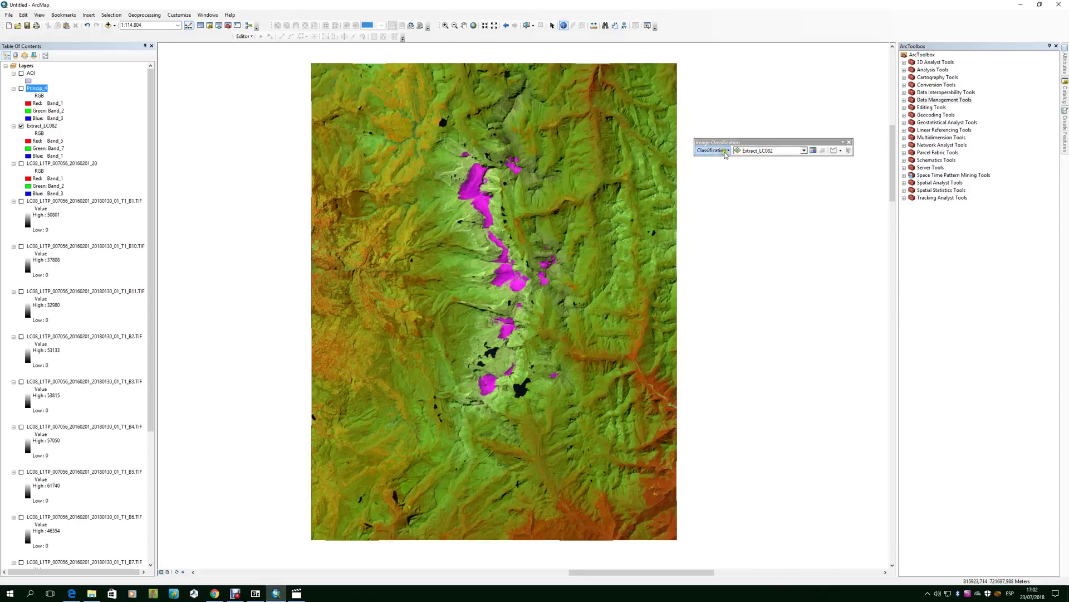
pyautogui.click(804, 151)
pyautogui.click(805, 153)
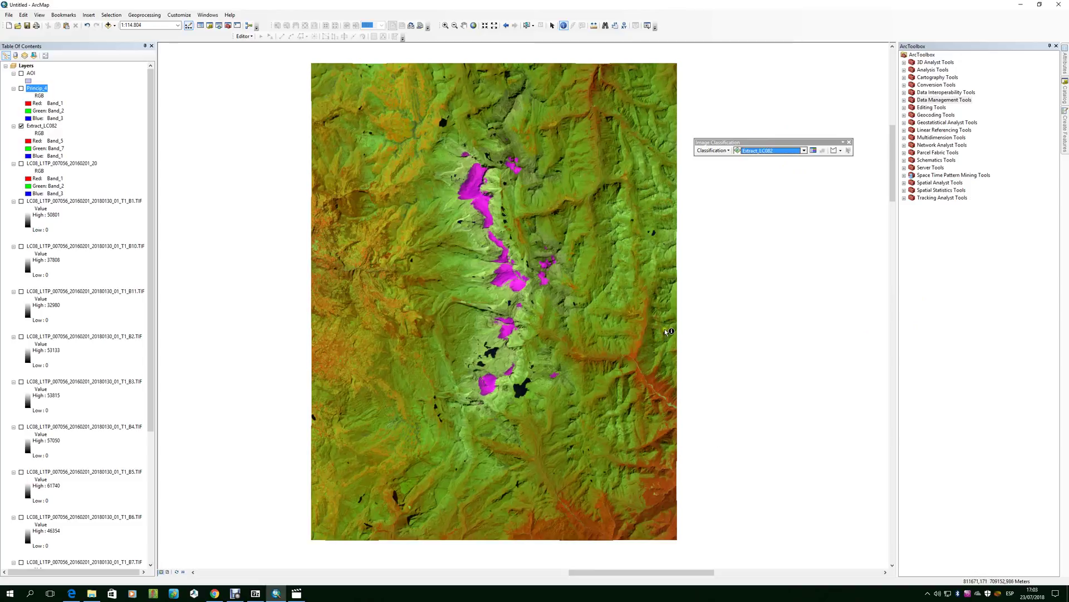
# Step: Open the Iso Cluster Unsupervised Classification for Extract_LC082 and set the number of classes to 6
pyautogui.click(728, 151)
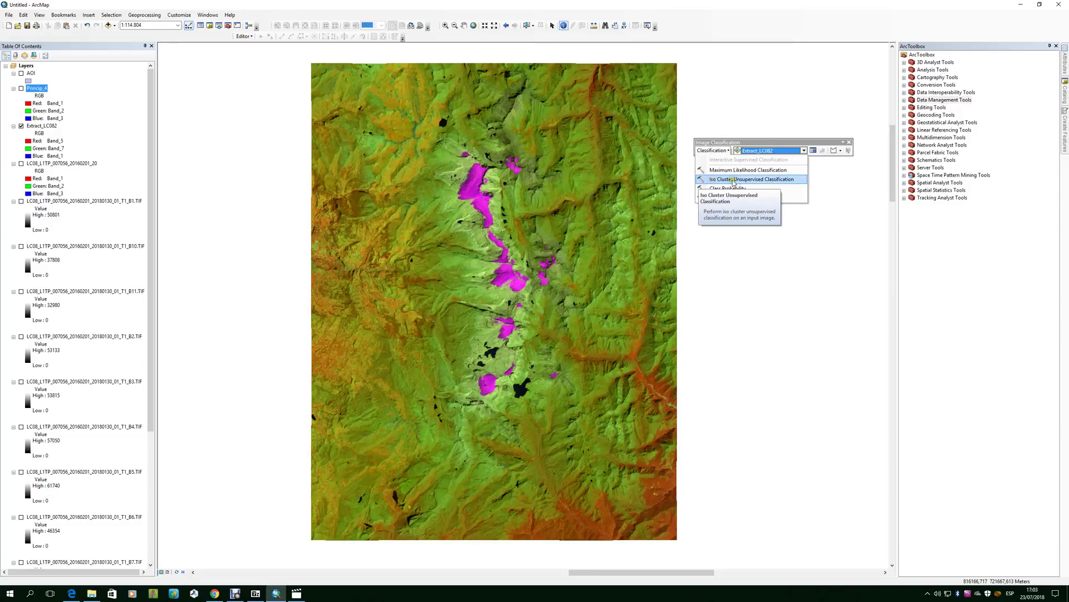
pyautogui.click(779, 179)
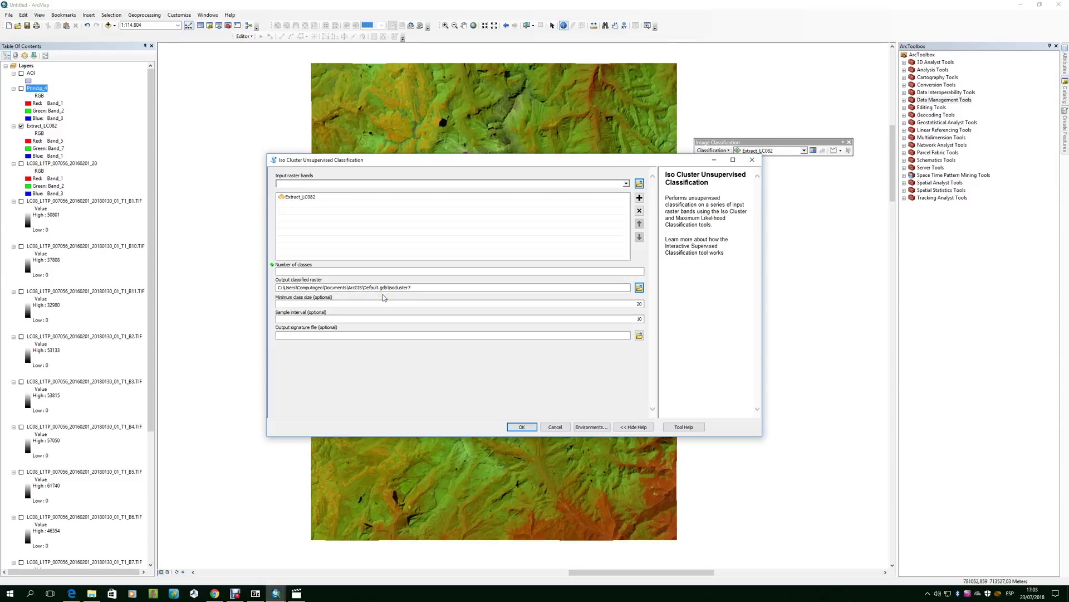
pyautogui.click(436, 233)
pyautogui.moveTo(499, 165); pyautogui.dragTo(509, 219)
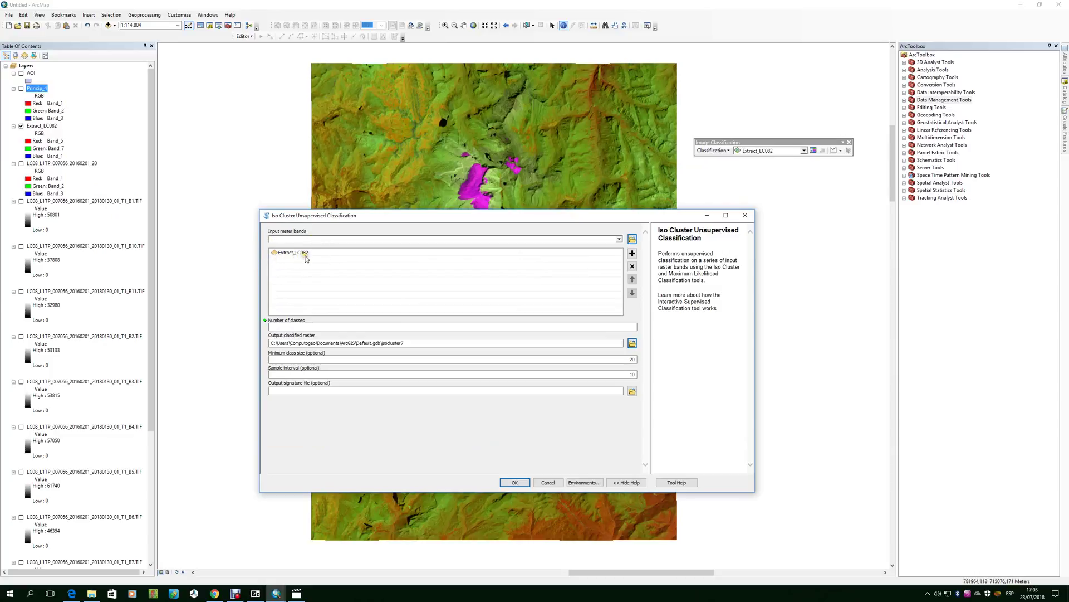
pyautogui.click(391, 329)
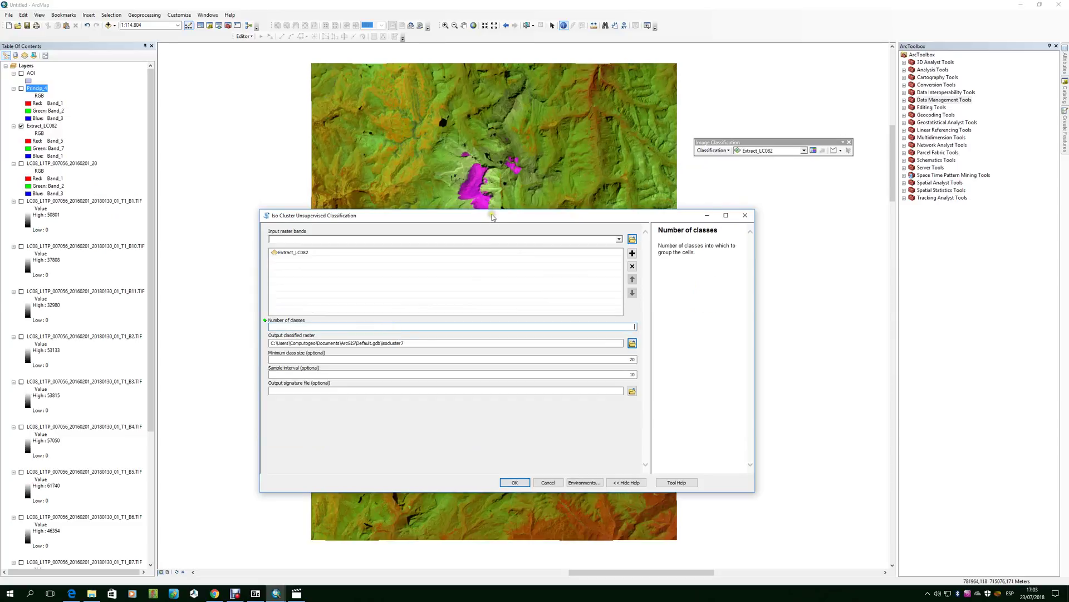
pyautogui.moveTo(492, 214); pyautogui.dragTo(519, 245)
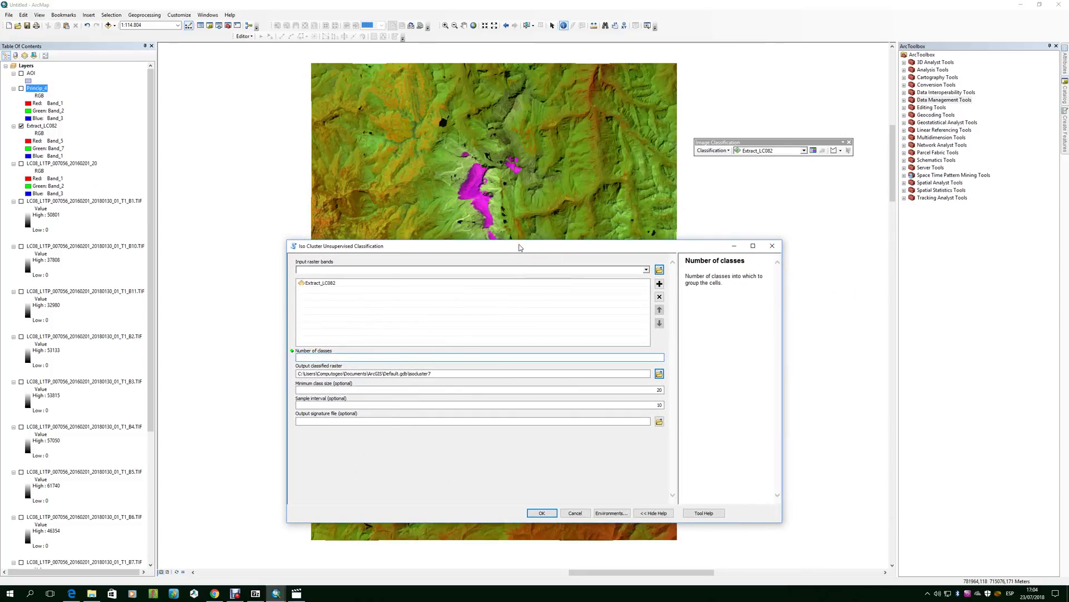
pyautogui.moveTo(520, 248)
pyautogui.mouseDown()
pyautogui.moveTo(516, 216)
pyautogui.moveTo(512, 245)
pyautogui.mouseUp()
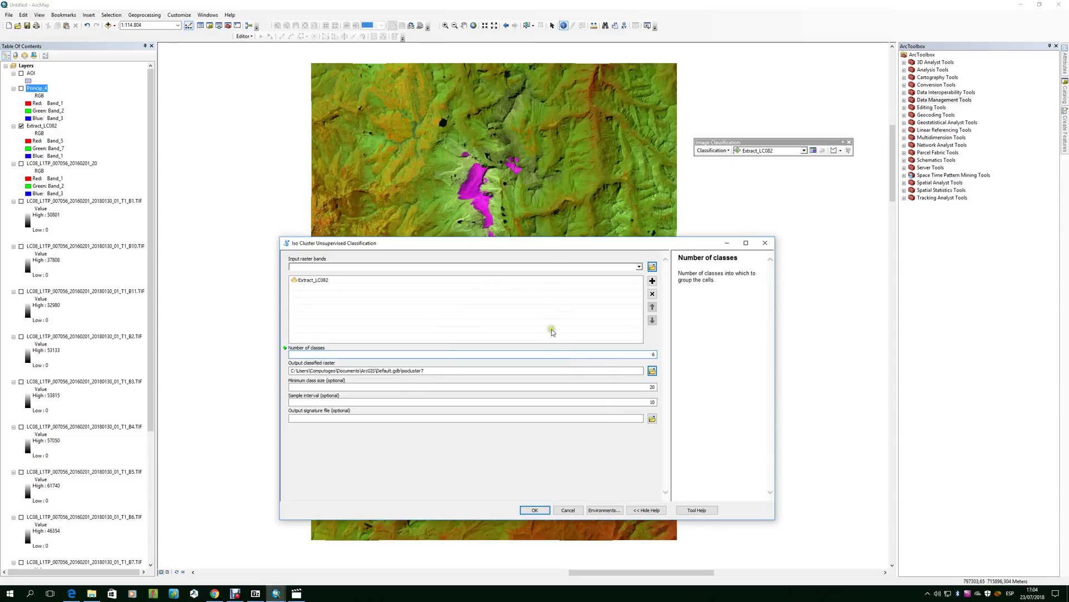
# Step: Review the image's distinct colour zones against the chosen class count, and run the Iso Cluster classification with 6 classes
pyautogui.moveTo(545, 247); pyautogui.dragTo(583, 154)
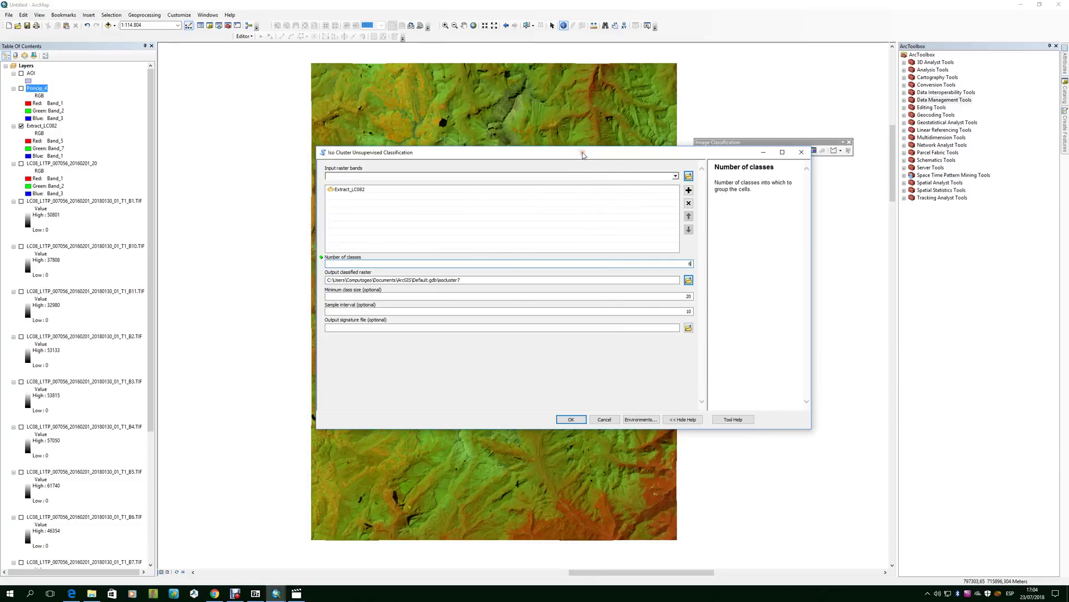
pyautogui.click(632, 266)
pyautogui.moveTo(657, 151); pyautogui.dragTo(664, 321)
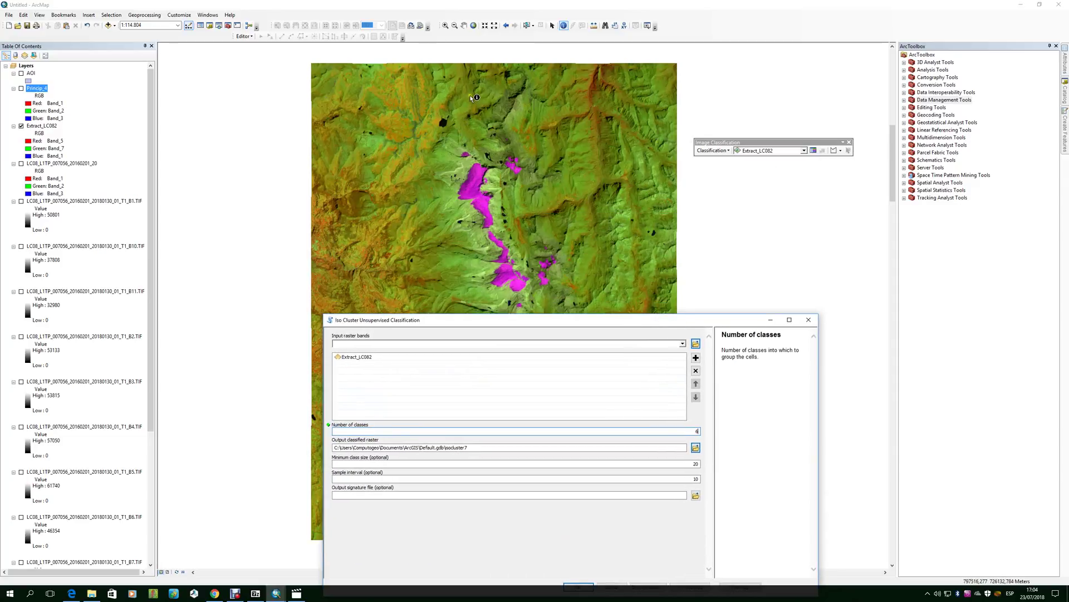
pyautogui.moveTo(585, 320); pyautogui.dragTo(616, 400)
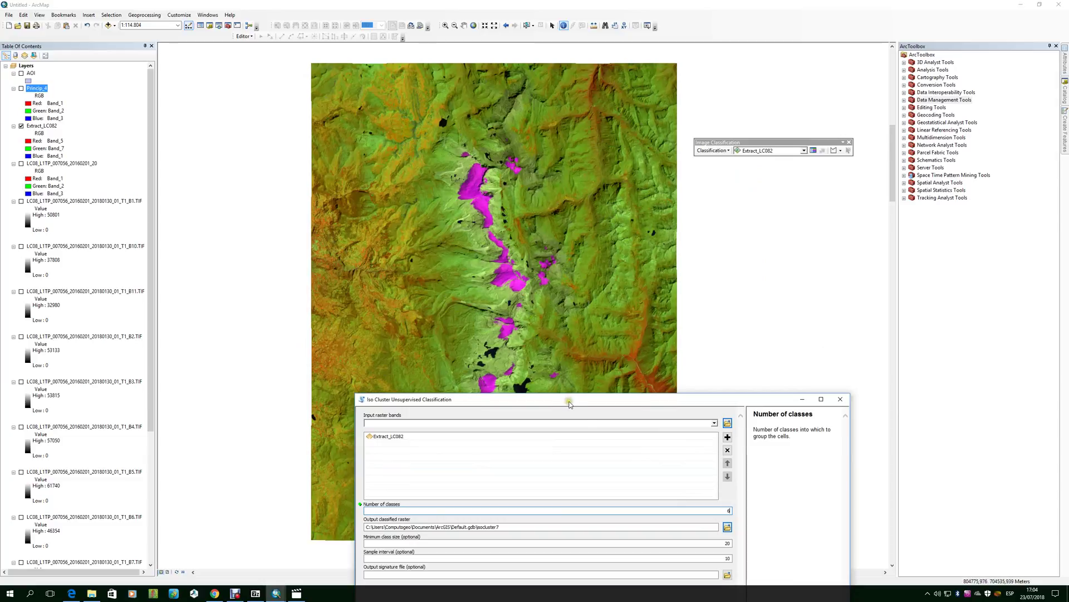
pyautogui.moveTo(570, 402); pyautogui.dragTo(801, 214)
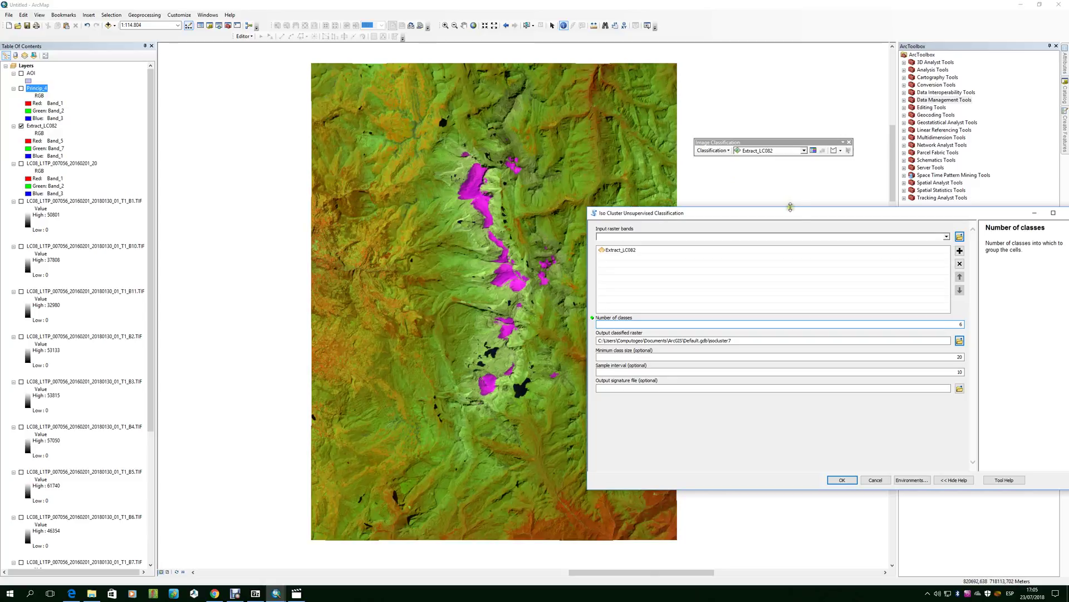
pyautogui.moveTo(808, 215); pyautogui.dragTo(512, 228)
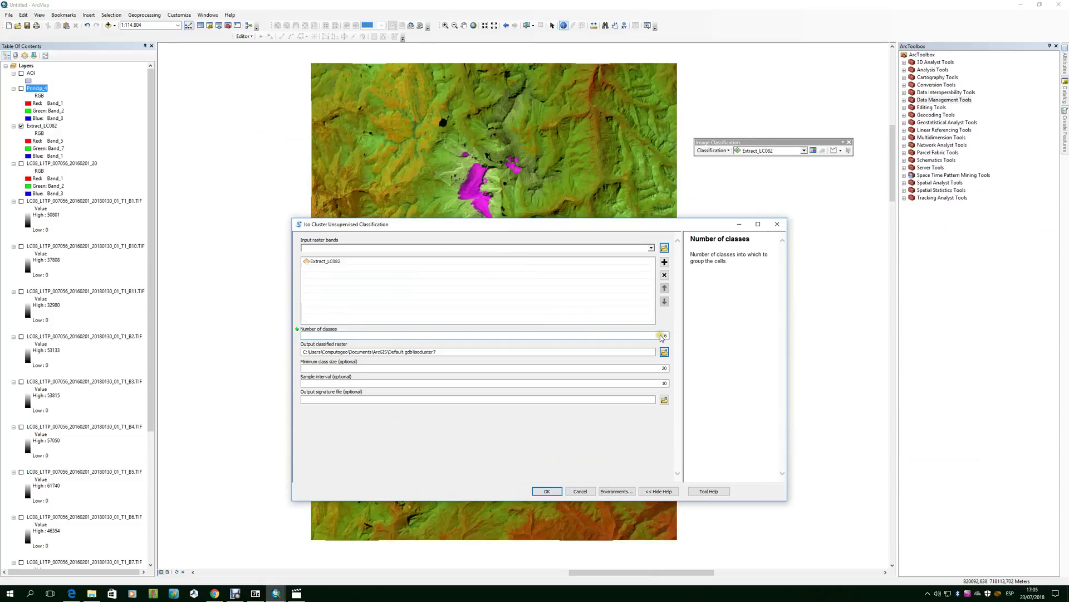
pyautogui.moveTo(663, 337); pyautogui.dragTo(673, 338)
pyautogui.moveTo(538, 225); pyautogui.dragTo(605, 221)
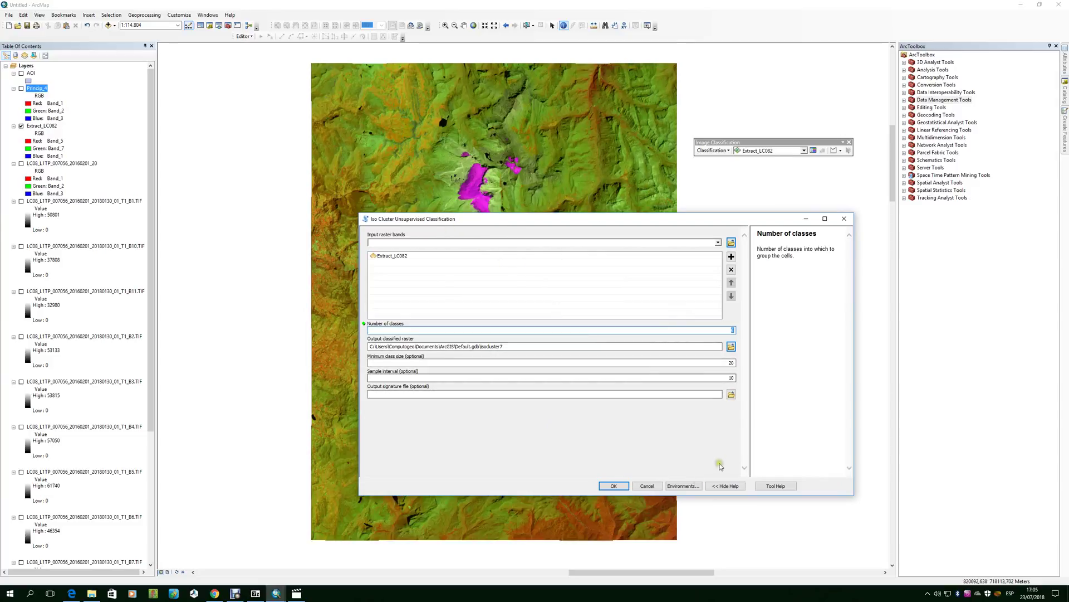
pyautogui.click(614, 487)
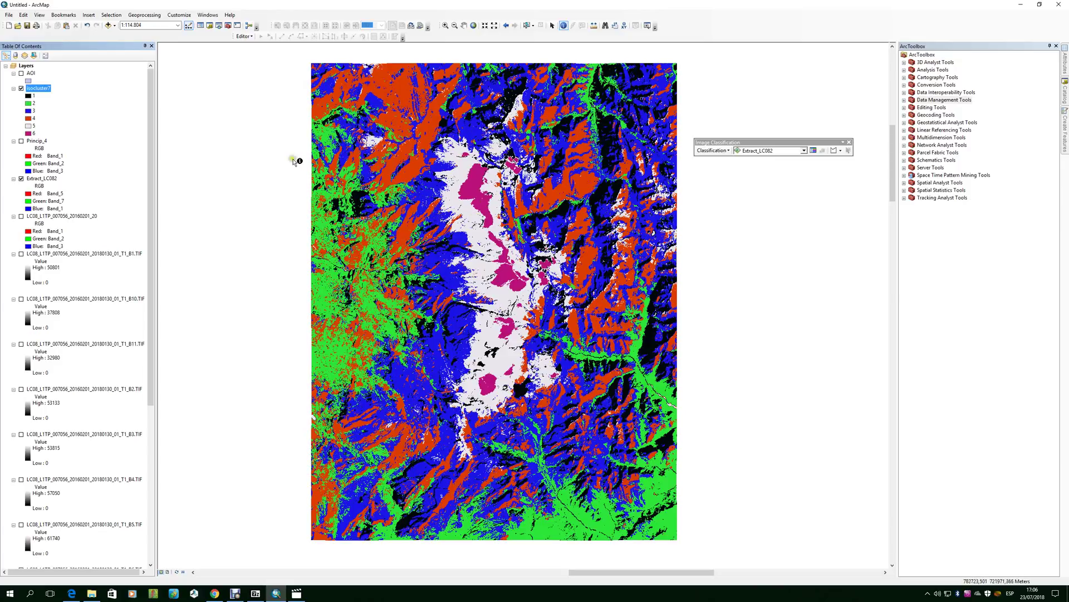
# Step: Open the attribute table of the classified raster and place it below the upper part of the map
pyautogui.rightClick(47, 93)
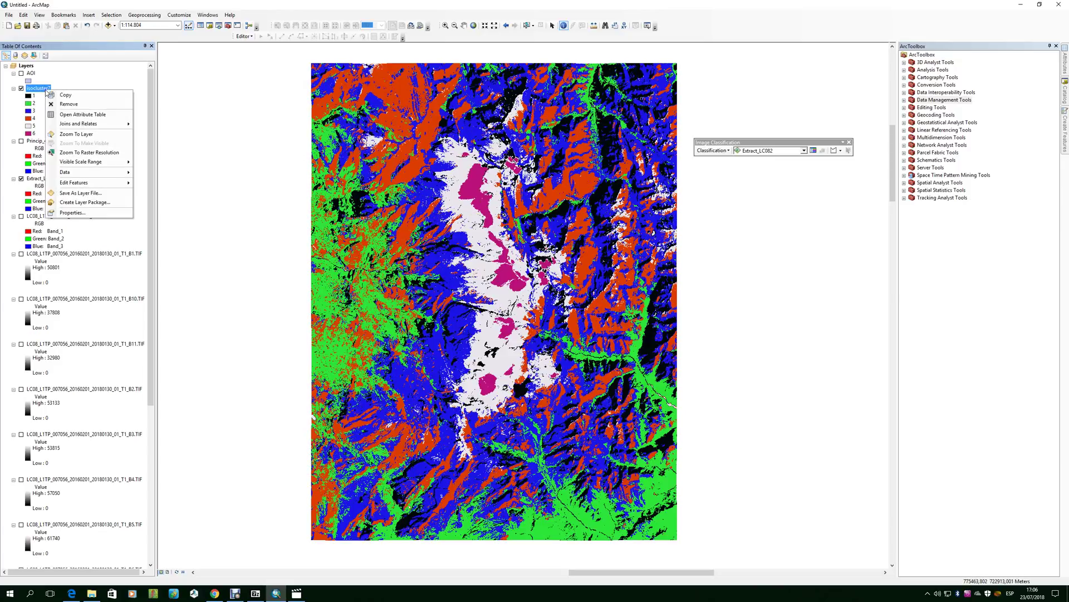
pyautogui.click(102, 115)
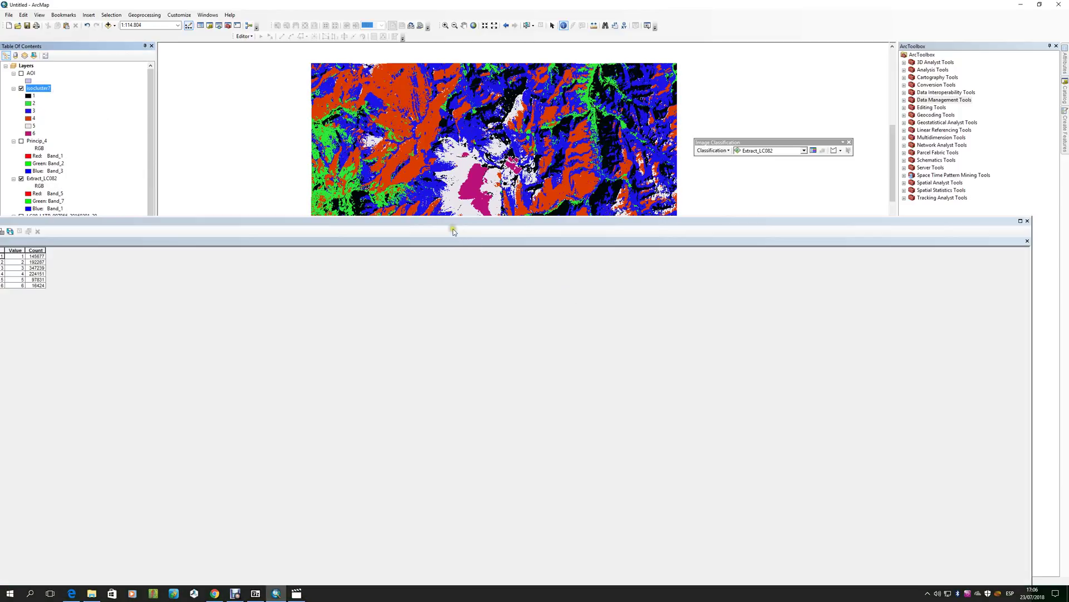
pyautogui.moveTo(453, 229); pyautogui.dragTo(356, 354)
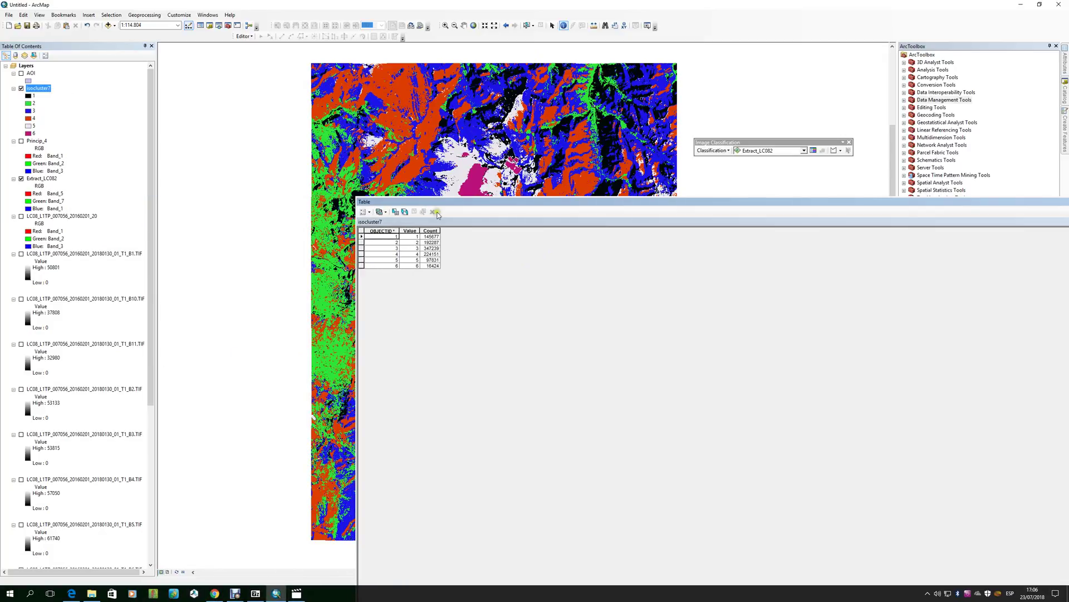
pyautogui.moveTo(499, 200); pyautogui.dragTo(338, 231)
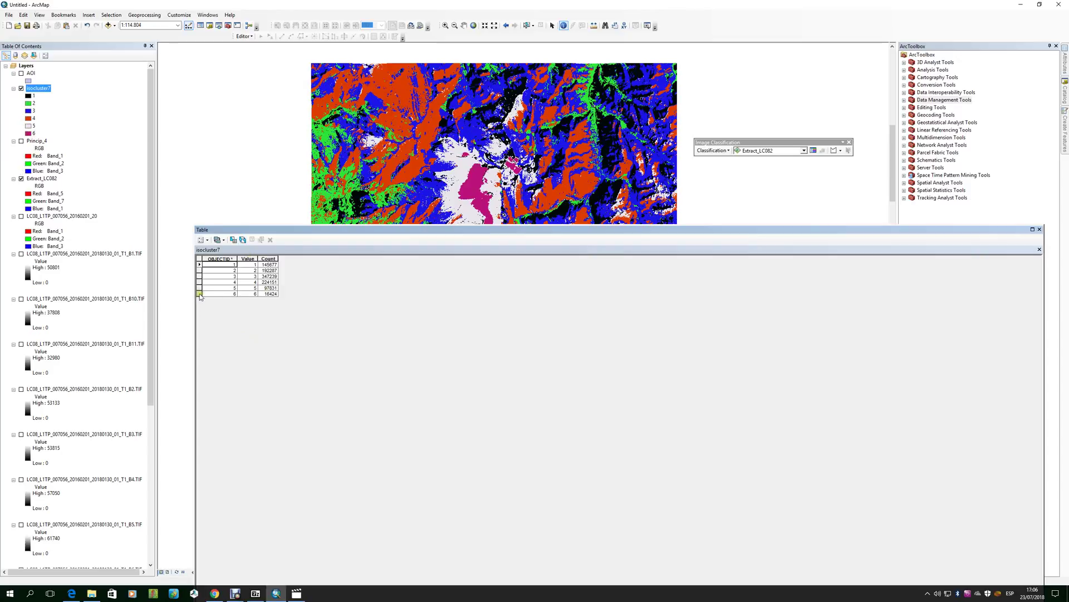
# Step: Toggle the classified raster's visibility repeatedly to compare its classes with the Extract_LC082 composite beneath
pyautogui.click(22, 88)
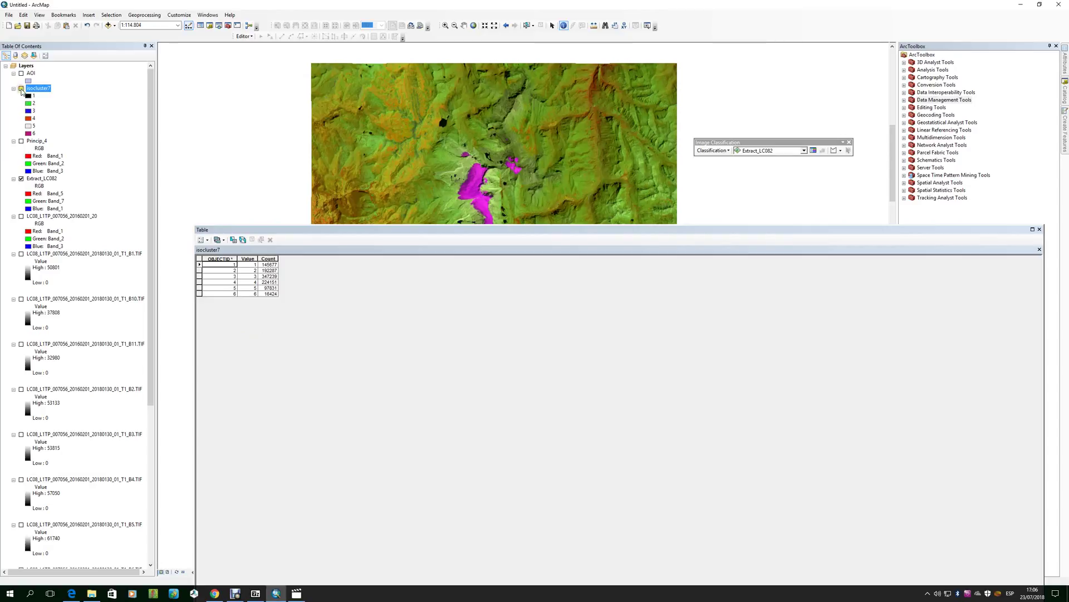
pyautogui.click(22, 89)
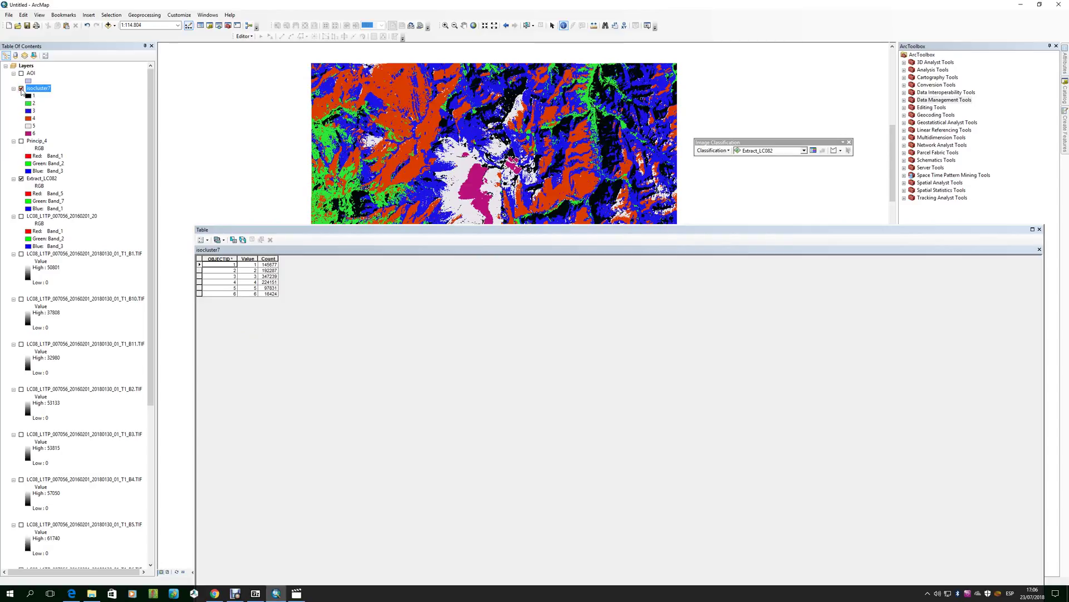
pyautogui.click(21, 89)
pyautogui.click(21, 89)
pyautogui.click(21, 89)
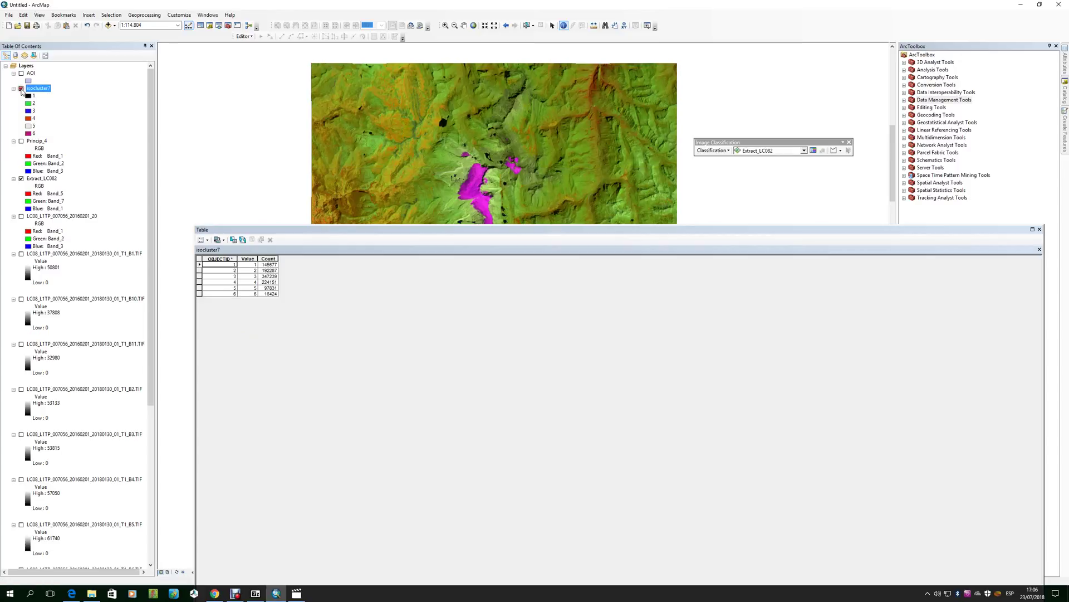
pyautogui.click(21, 89)
pyautogui.click(21, 89)
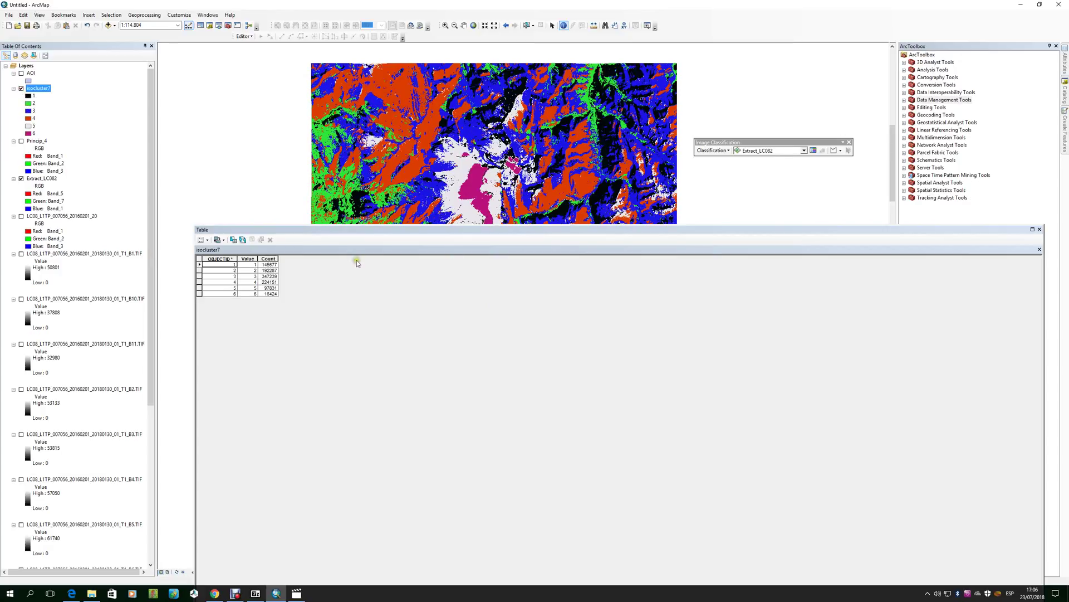
# Step: Select the class 6 record in the classified raster's table and move the table down to uncover the highlighted areas
pyautogui.click(199, 295)
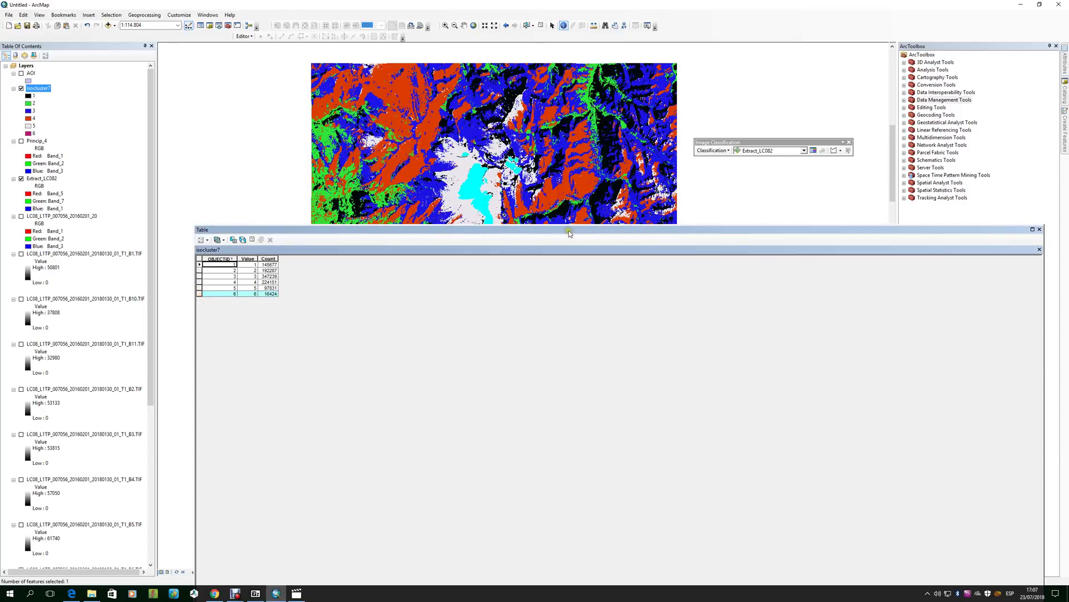
pyautogui.moveTo(567, 232); pyautogui.dragTo(504, 354)
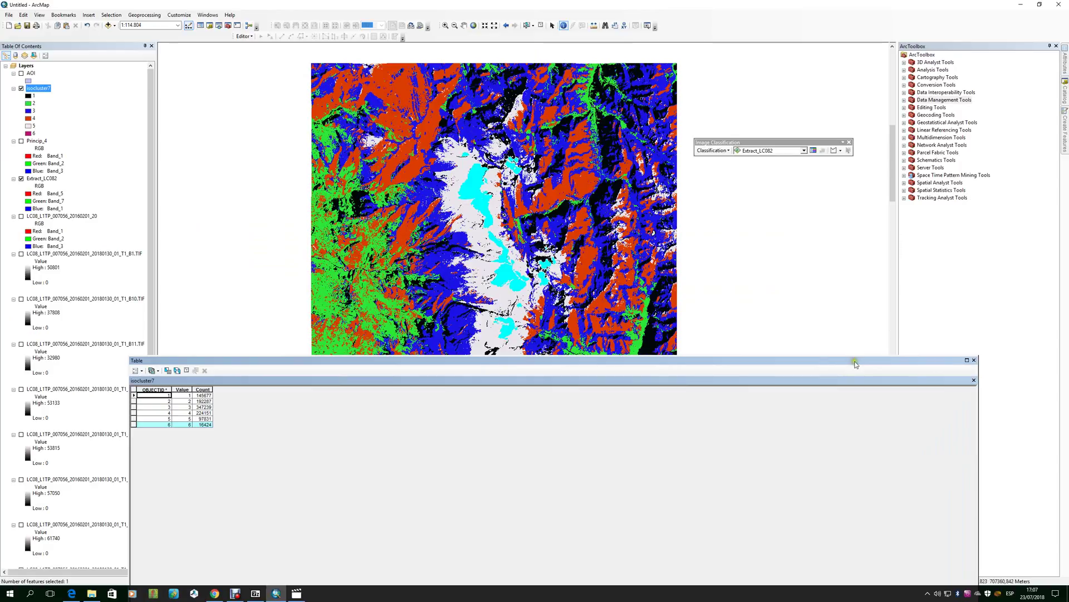
# Step: Close the attribute table and set up Raster to Polygon with isocluster7 as the input raster, the Value field and simplified polygons
pyautogui.click(975, 361)
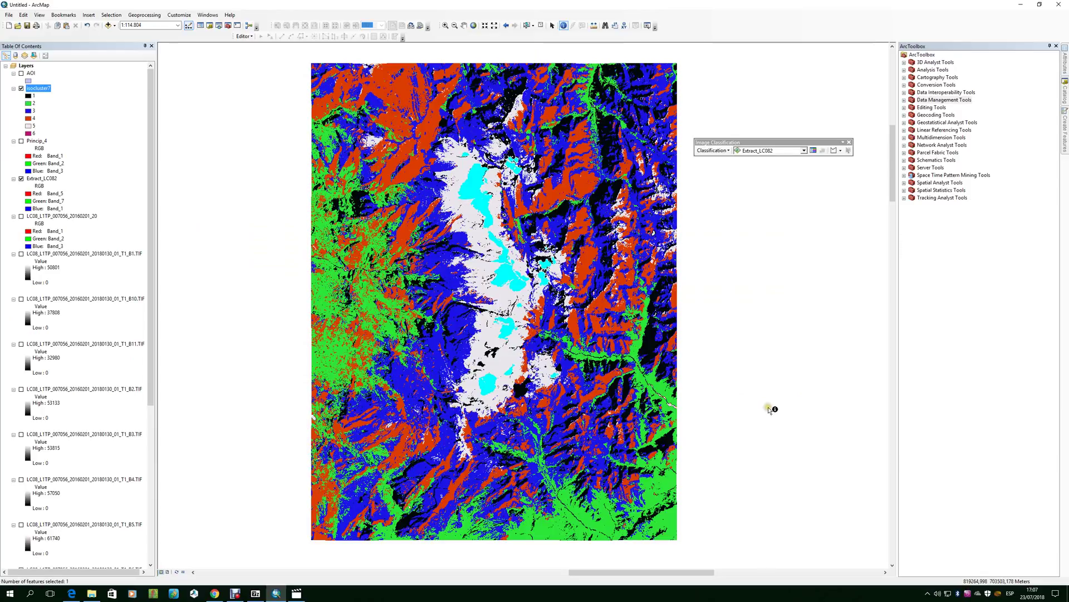
pyautogui.moveTo(771, 408); pyautogui.dragTo(719, 400)
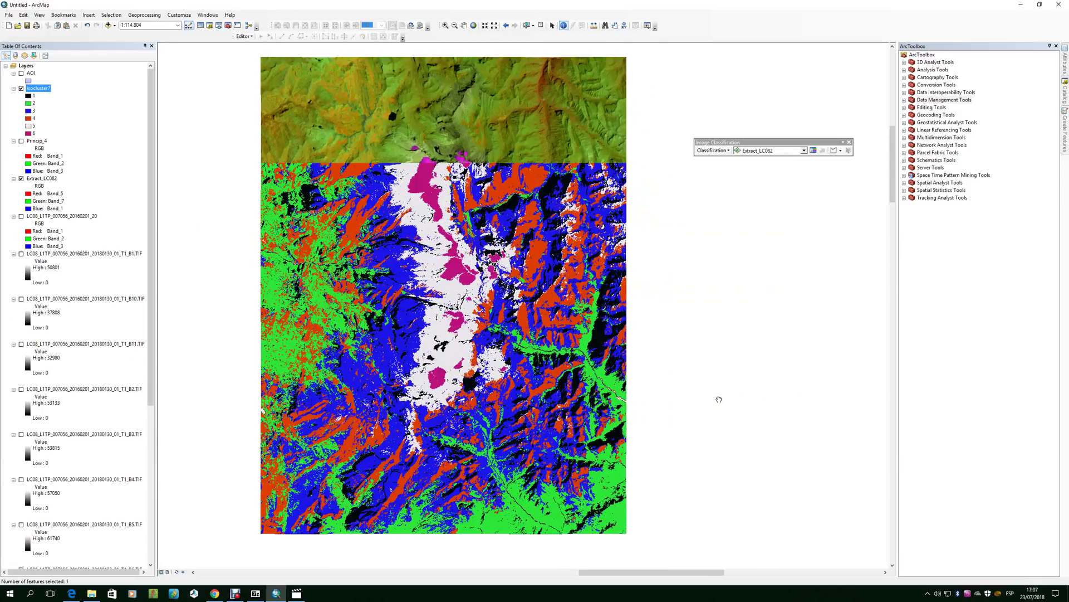
pyautogui.click(904, 85)
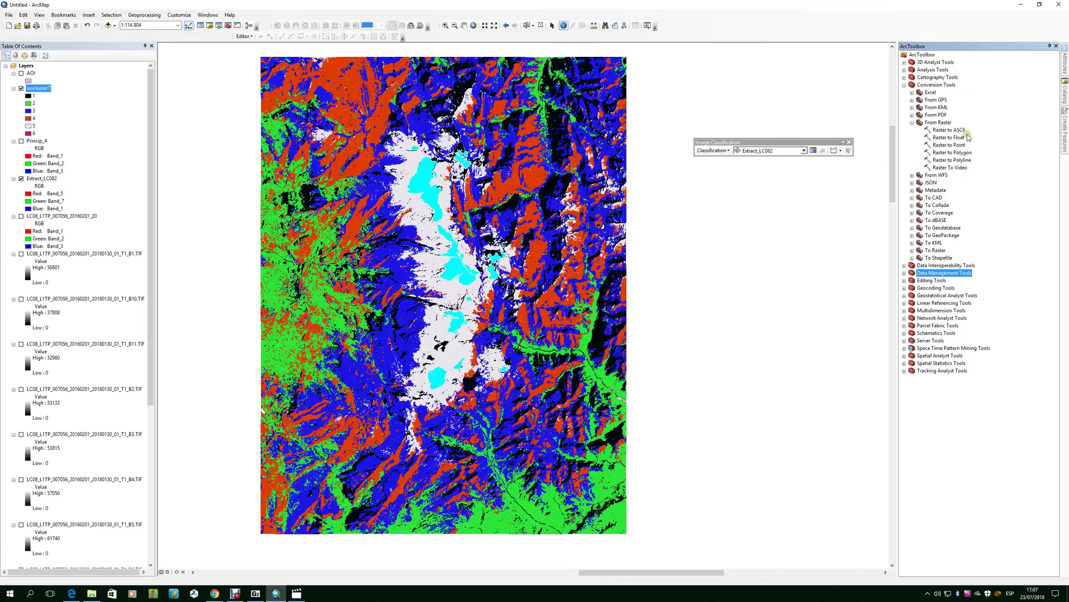
pyautogui.click(960, 153)
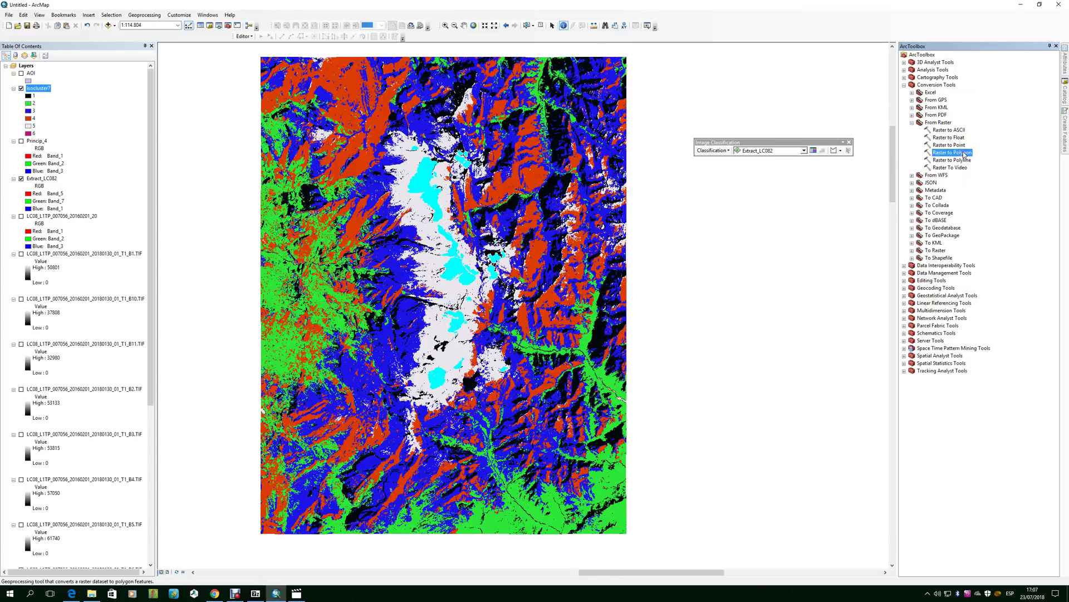
pyautogui.doubleClick(963, 153)
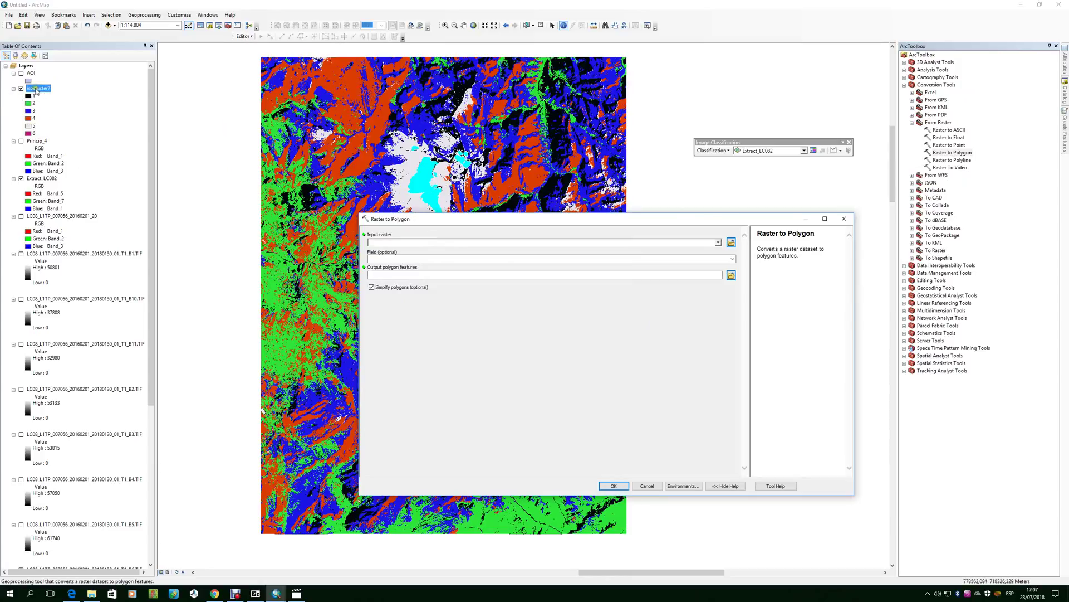
pyautogui.moveTo(37, 91); pyautogui.dragTo(438, 247)
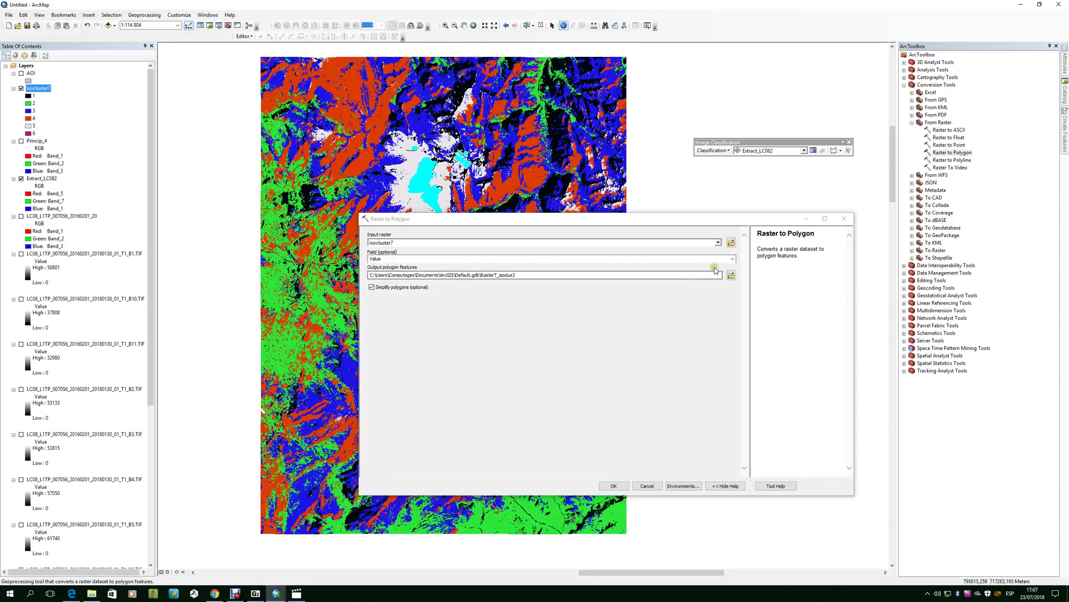
pyautogui.click(732, 259)
pyautogui.click(733, 263)
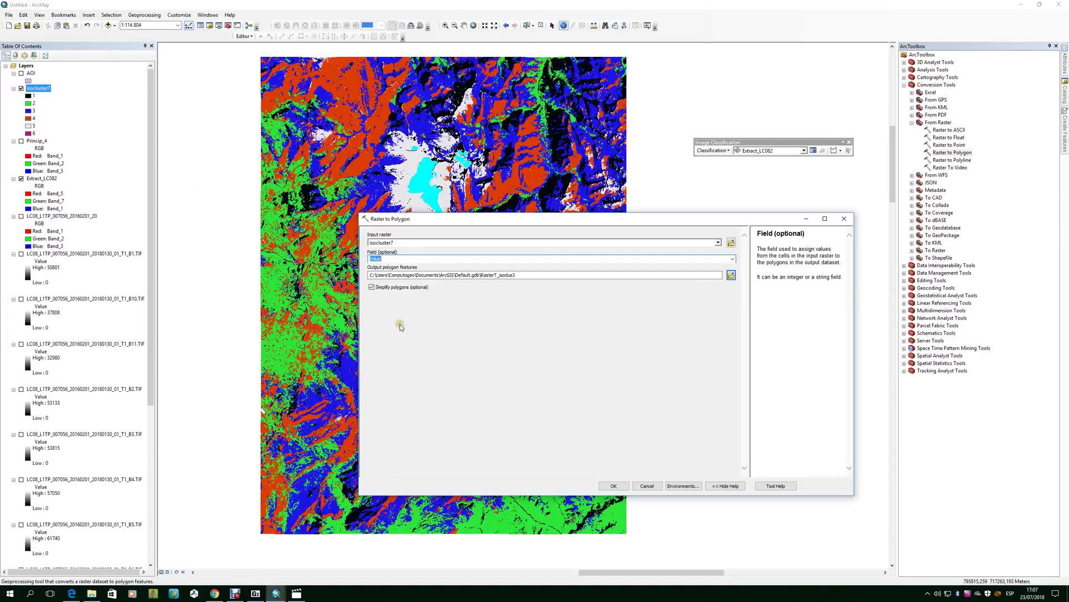
pyautogui.moveTo(526, 223); pyautogui.dragTo(404, 287)
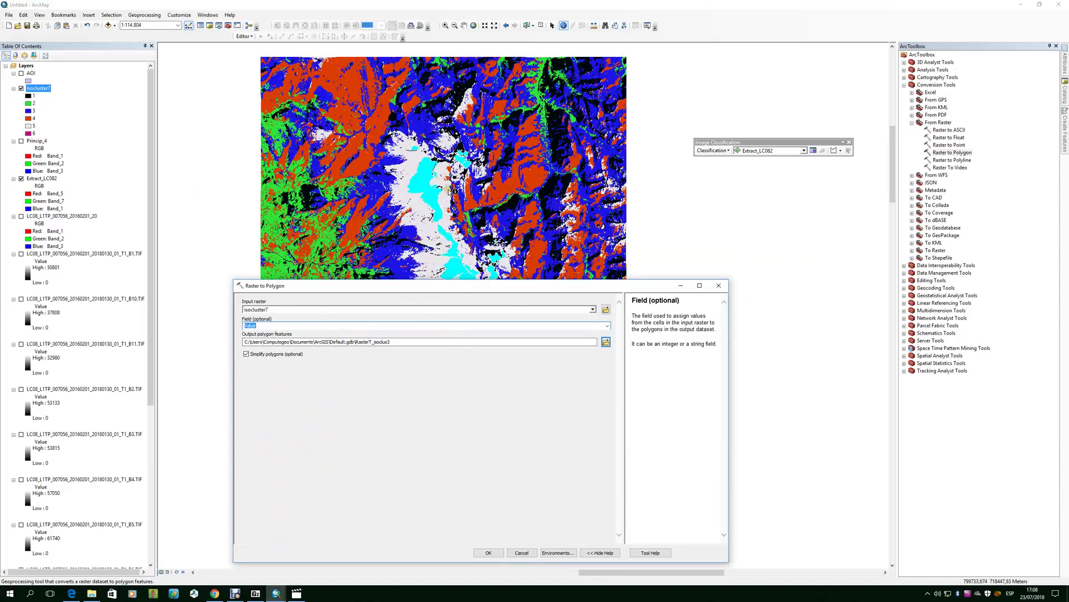
pyautogui.moveTo(505, 286); pyautogui.dragTo(554, 261)
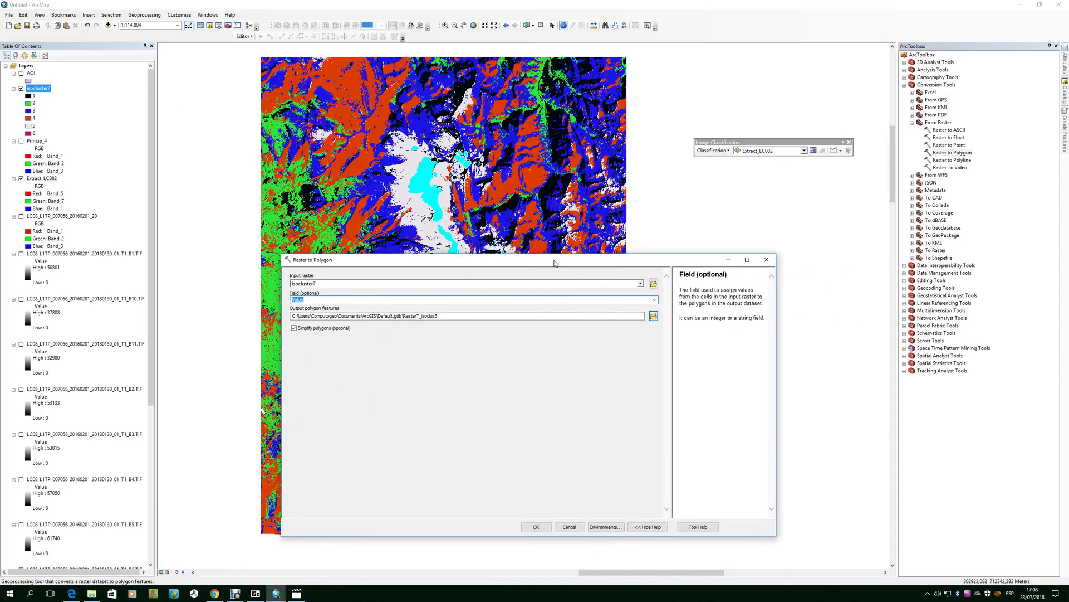
# Step: Set the output coordinate system to match the AOI layer and run the Raster to Polygon conversion
pyautogui.click(604, 527)
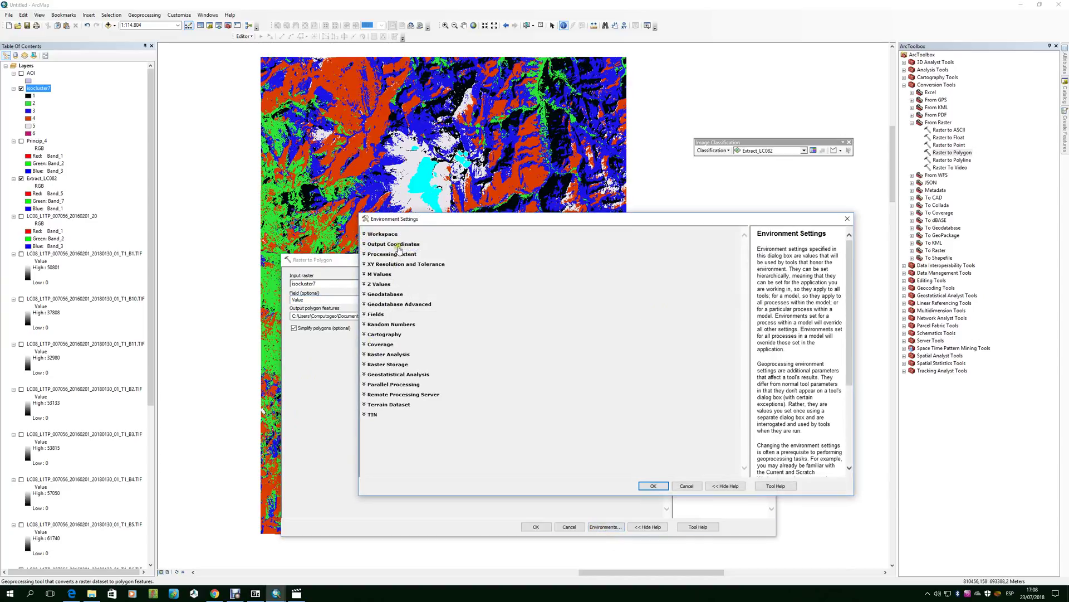
pyautogui.click(400, 244)
pyautogui.click(424, 261)
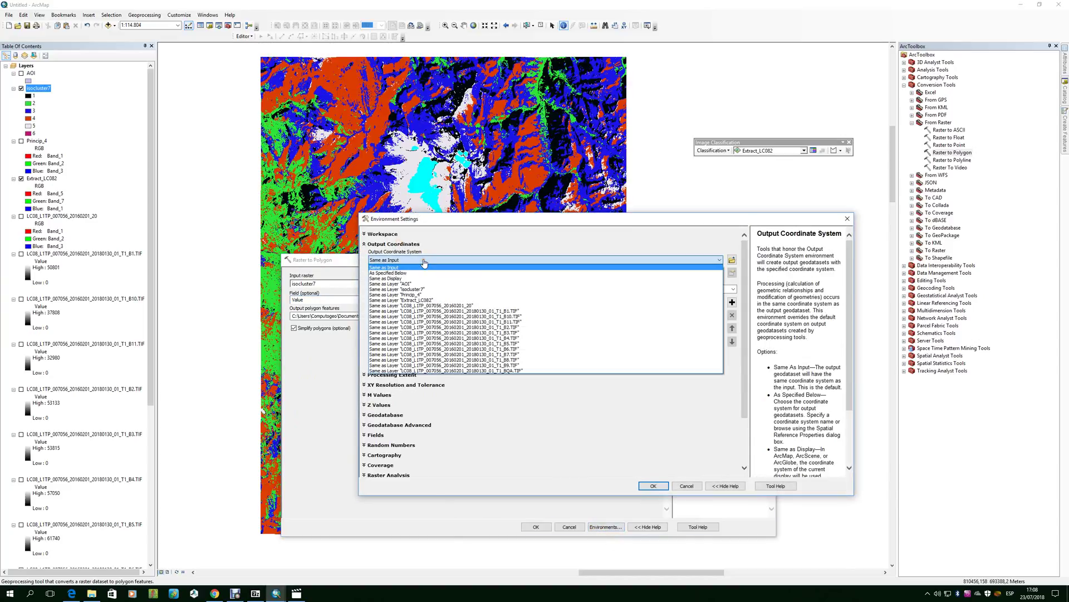
pyautogui.click(401, 284)
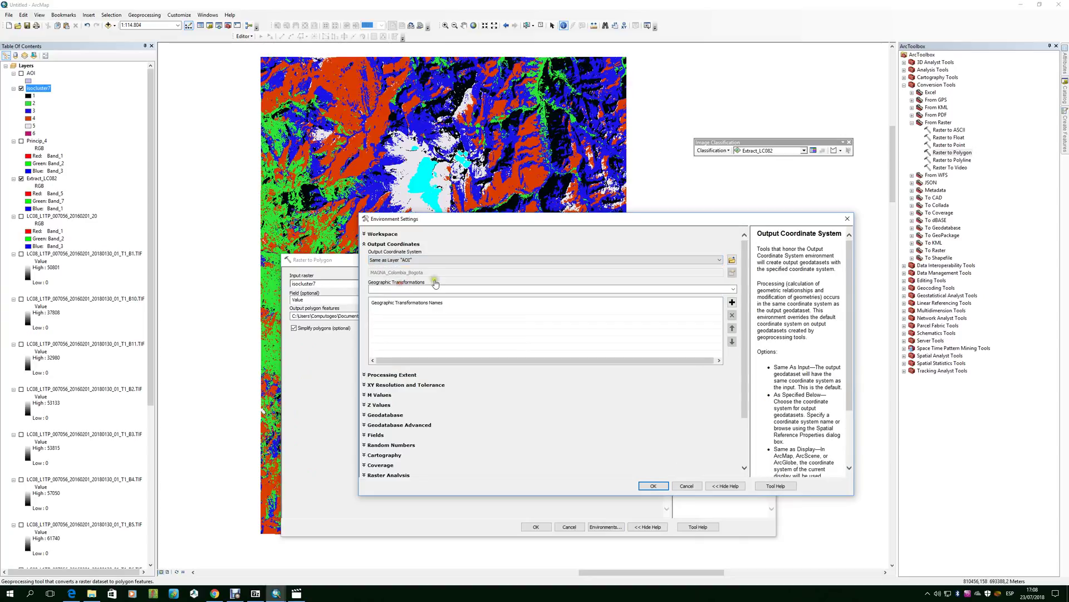
pyautogui.click(653, 486)
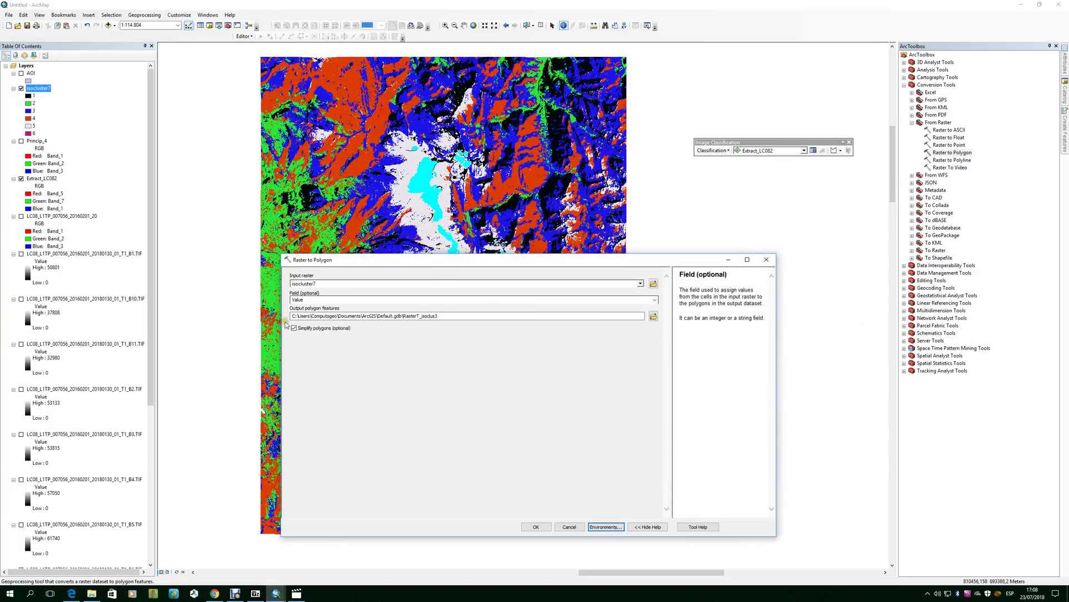
pyautogui.click(536, 527)
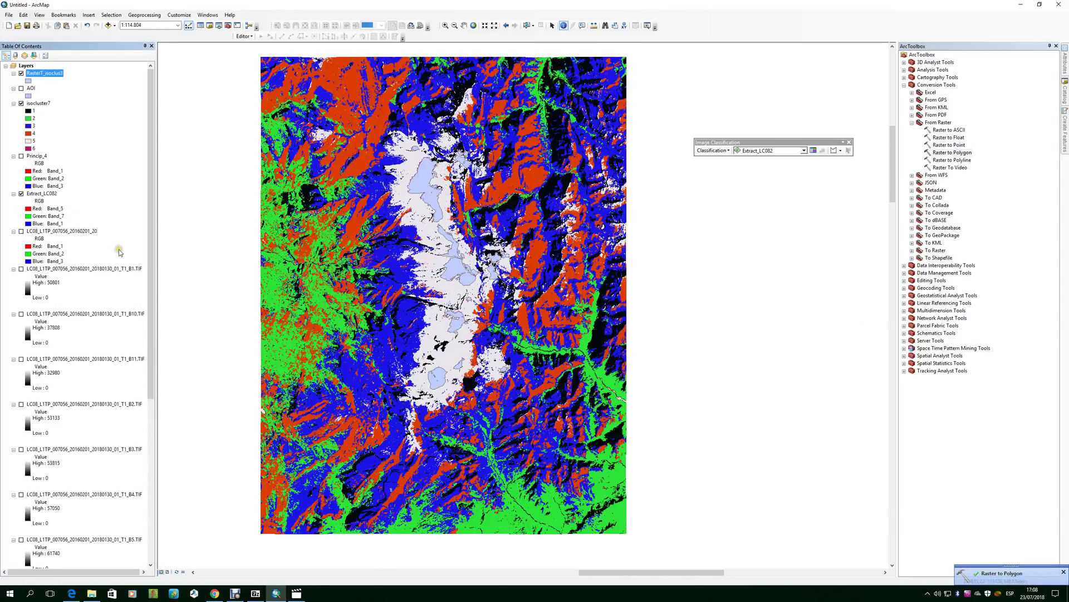
# Step: Hide the isocluster7 raster and toggle the Extract_LC082 composite off and on beneath the converted polygons
pyautogui.click(21, 104)
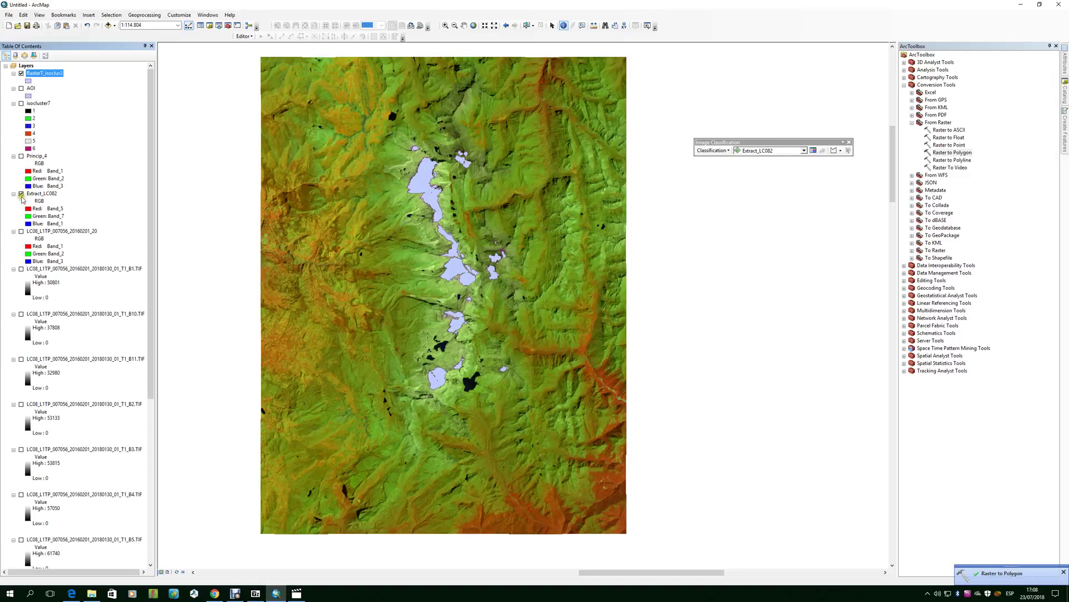
pyautogui.click(21, 193)
pyautogui.click(21, 194)
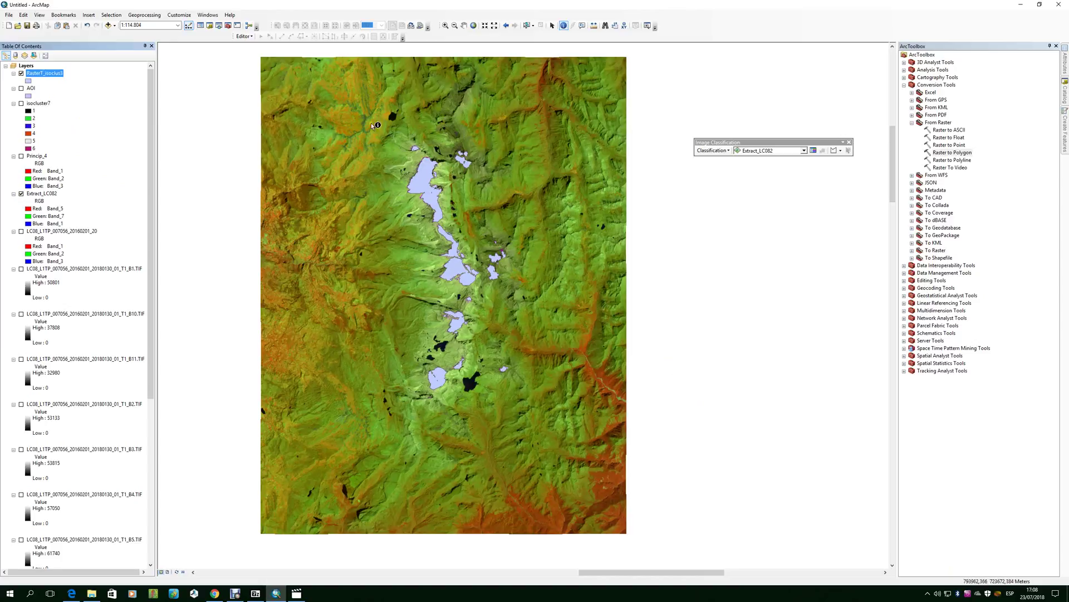
# Step: Give the converted polygon layer a bright blue fill with no outline colour
pyautogui.click(28, 81)
pyautogui.moveTo(711, 266); pyautogui.dragTo(717, 267)
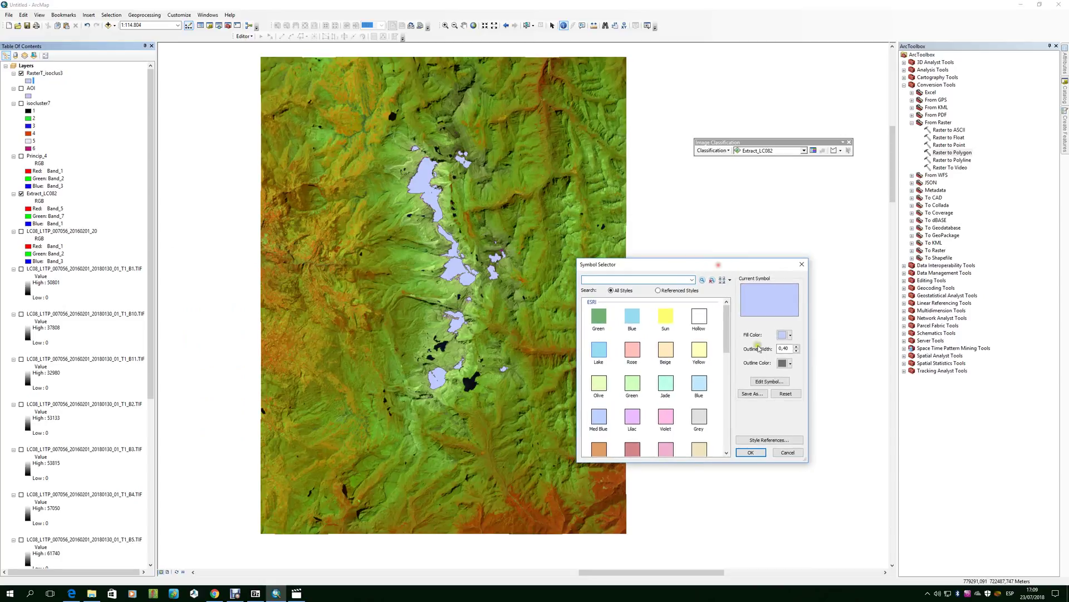
pyautogui.click(790, 335)
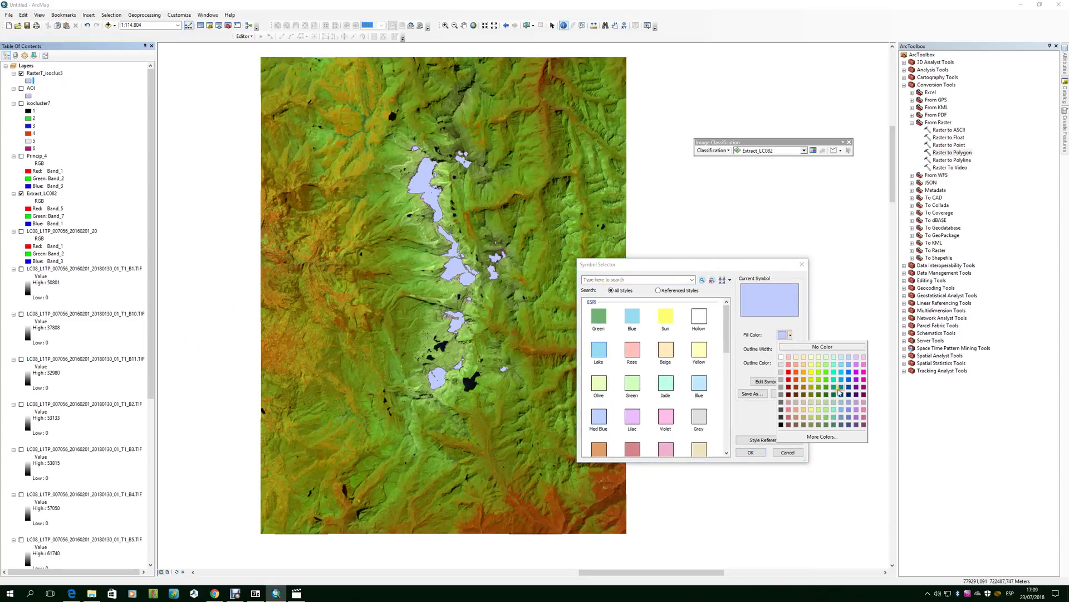
pyautogui.click(842, 377)
pyautogui.click(790, 363)
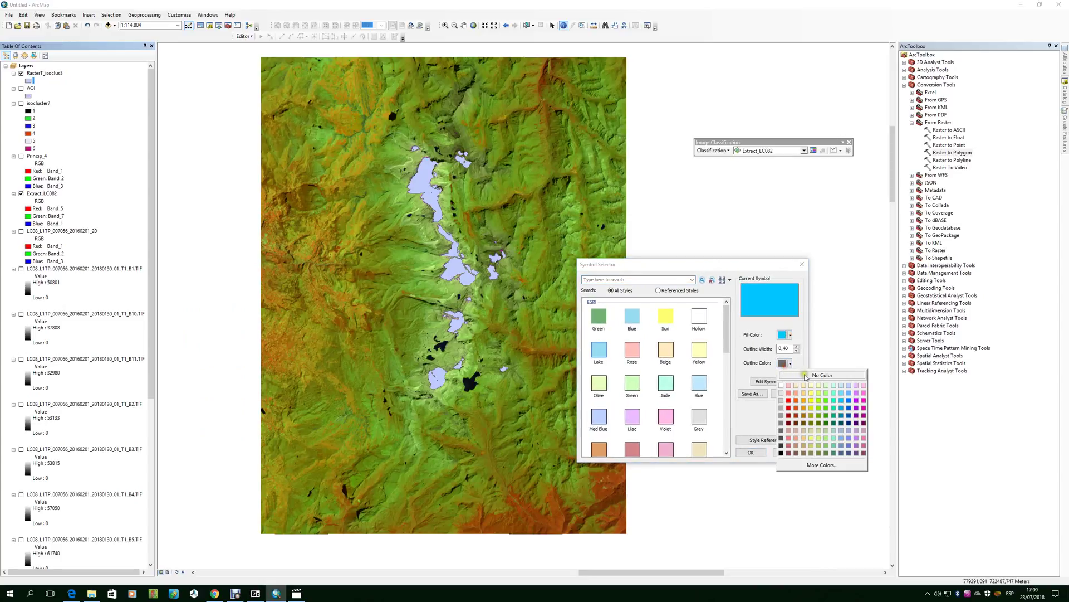
pyautogui.click(806, 374)
pyautogui.click(760, 455)
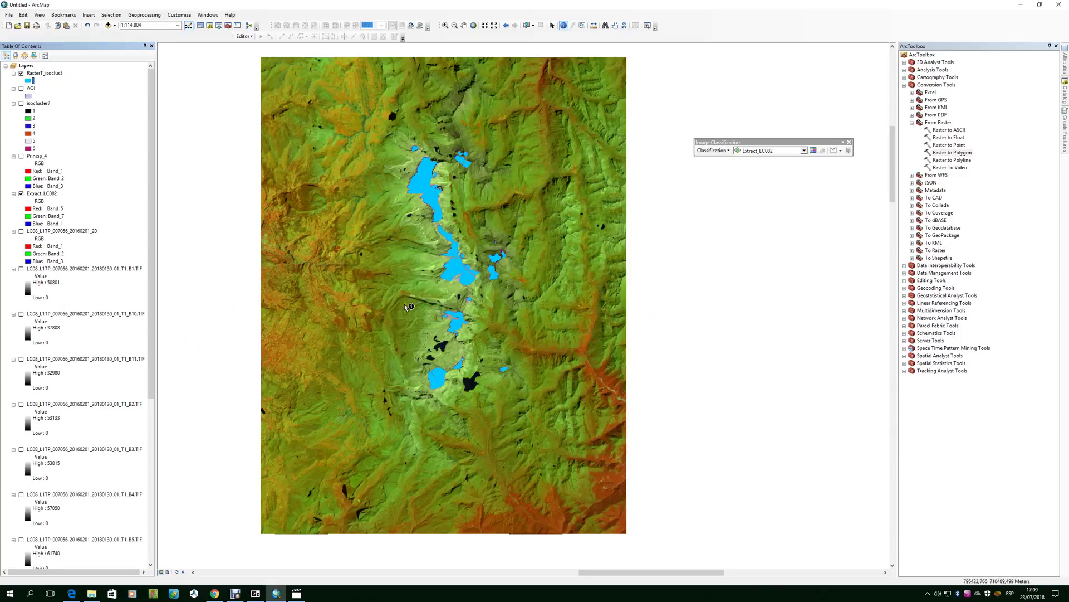
# Step: Make the polygon layer partly transparent through its display properties and check it over the composite
pyautogui.rightClick(45, 73)
pyautogui.click(125, 246)
pyautogui.click(498, 204)
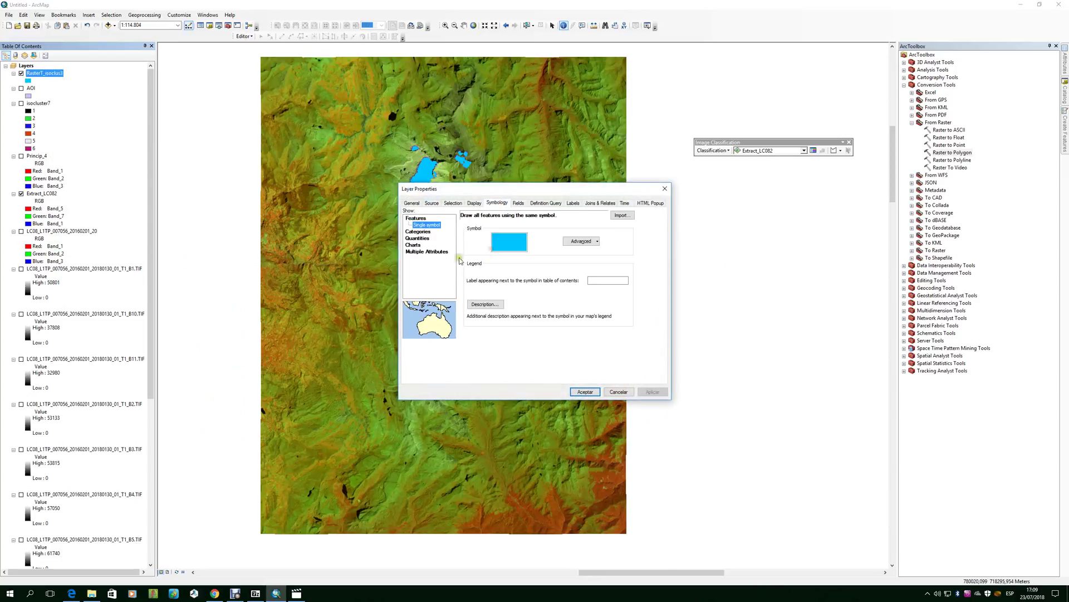
pyautogui.click(474, 203)
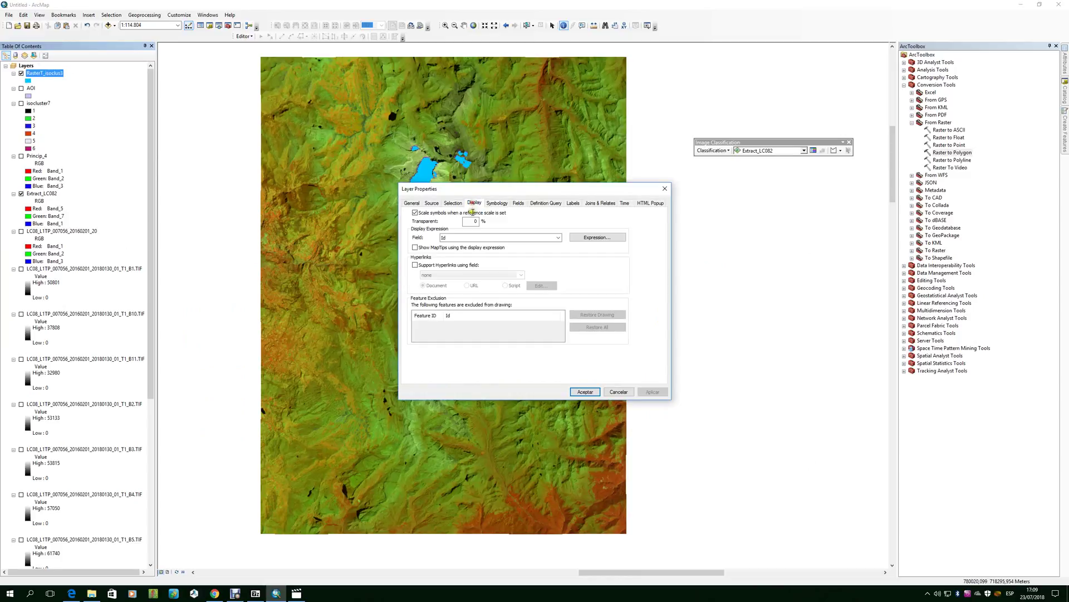
pyautogui.moveTo(471, 221); pyautogui.dragTo(502, 220)
pyautogui.click(581, 392)
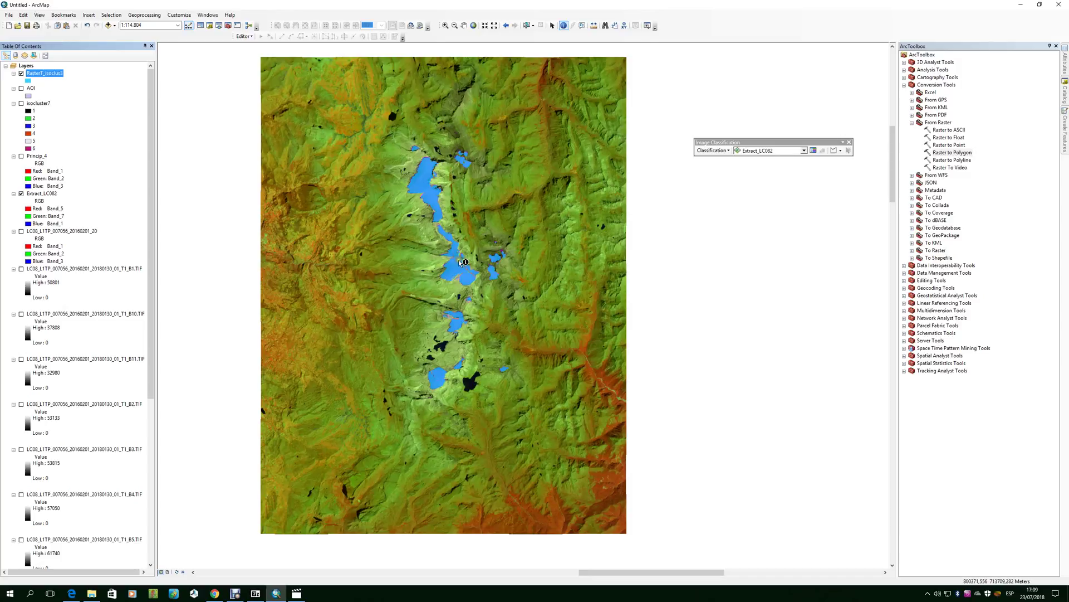
pyautogui.scroll(2, 471, 285)
pyautogui.scroll(-2, 471, 284)
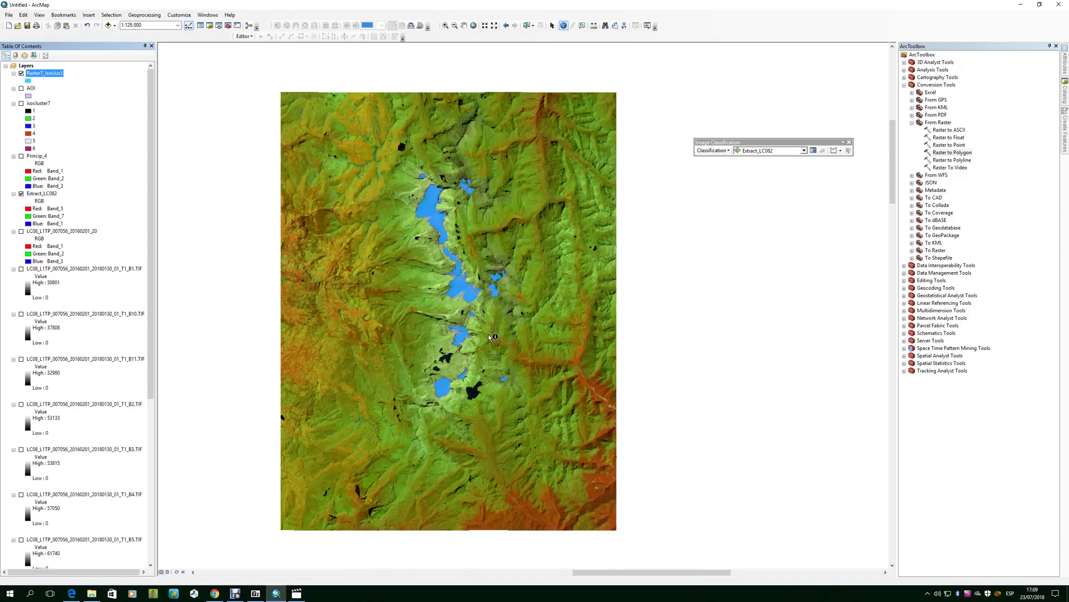
# Step: Open the polygon layer's attribute table, select the record with OBJECTID 6, and inspect that small polygon close up on the map
pyautogui.rightClick(48, 76)
pyautogui.click(77, 105)
pyautogui.moveTo(442, 367); pyautogui.dragTo(821, 175)
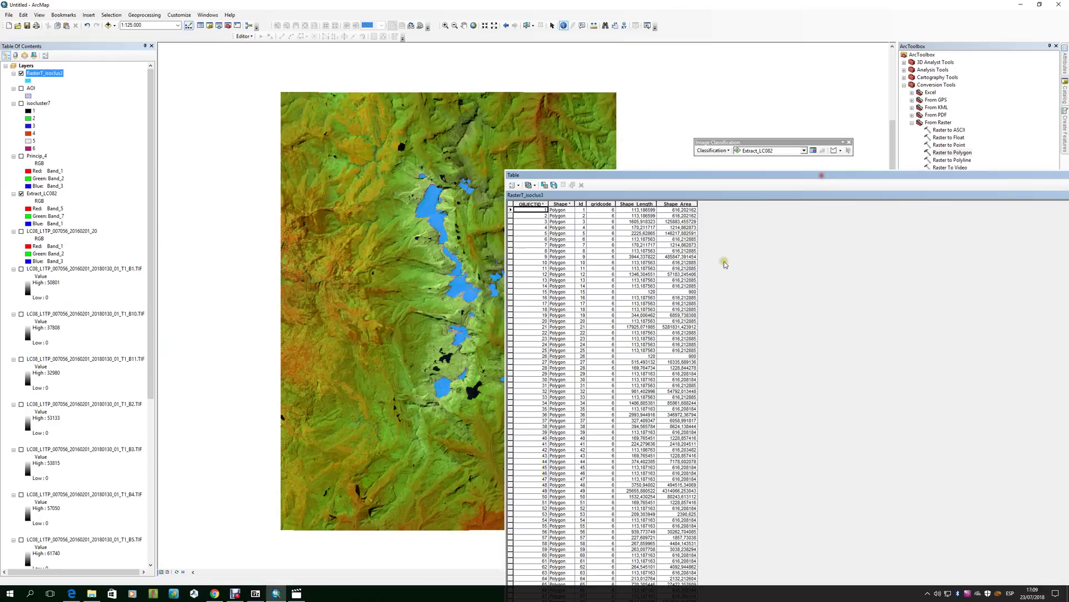
pyautogui.click(510, 239)
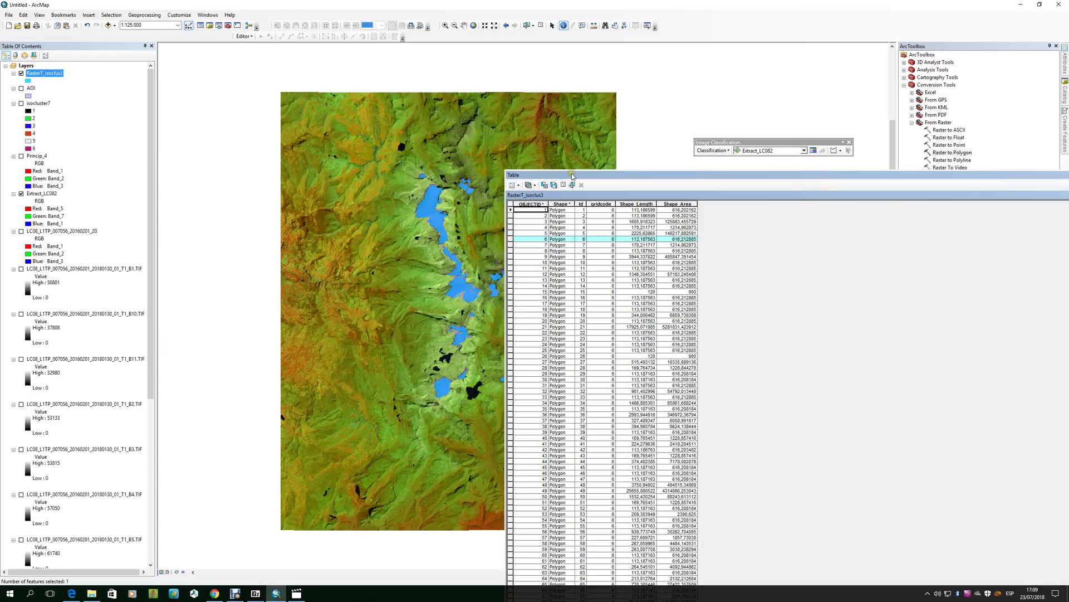
pyautogui.moveTo(573, 176); pyautogui.dragTo(657, 173)
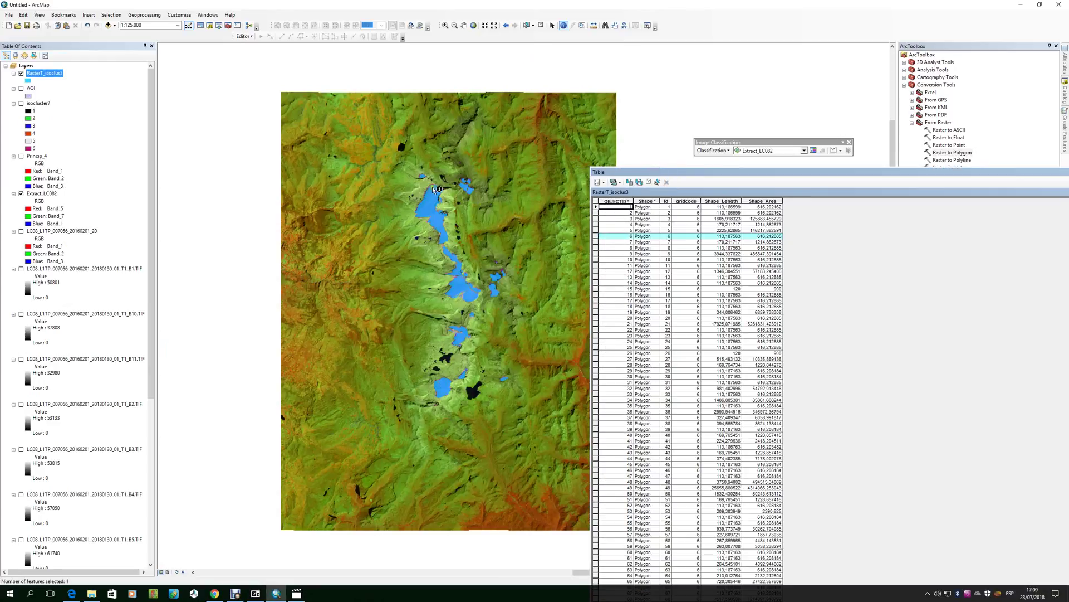
pyautogui.scroll(-5, 434, 190)
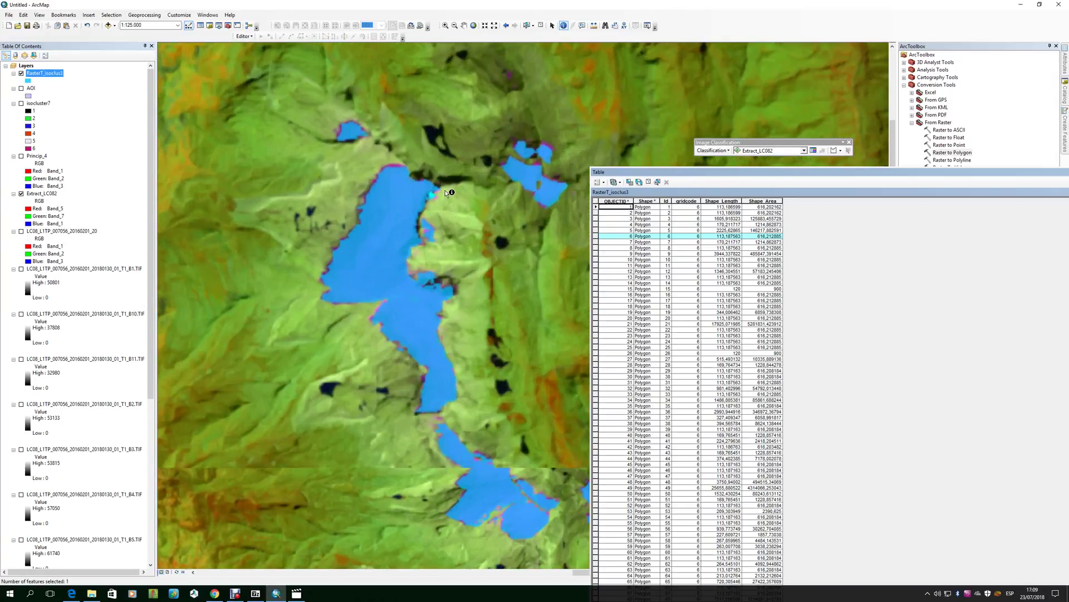
pyautogui.scroll(-2, 447, 193)
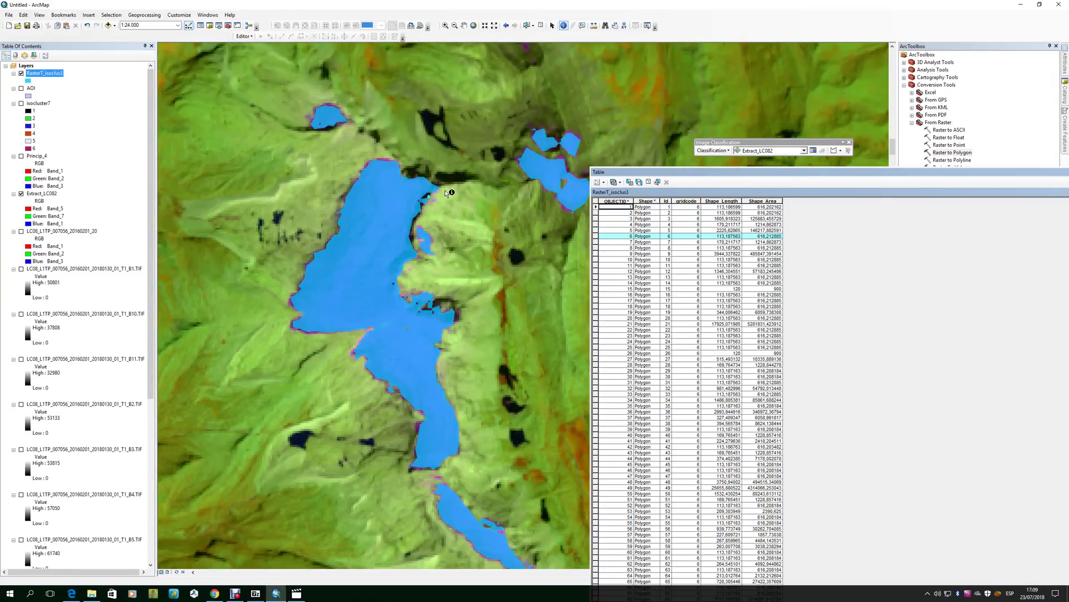
pyautogui.moveTo(747, 174); pyautogui.dragTo(549, 175)
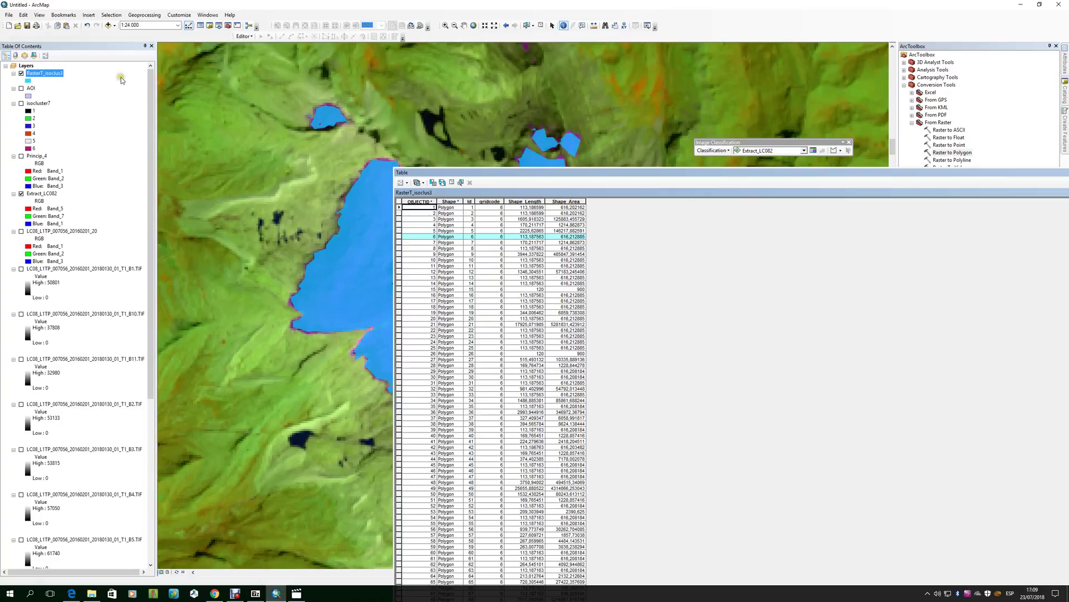
# Step: Start editing the polygon layer despite the spatial reference warnings, and clear the record selection
pyautogui.rightClick(44, 75)
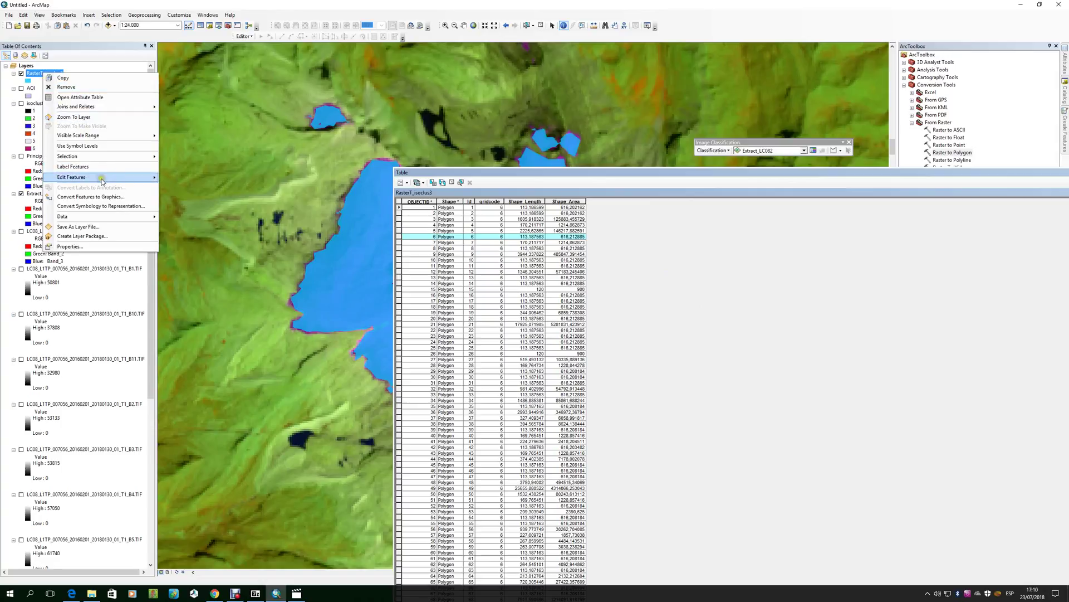
pyautogui.moveTo(71, 180)
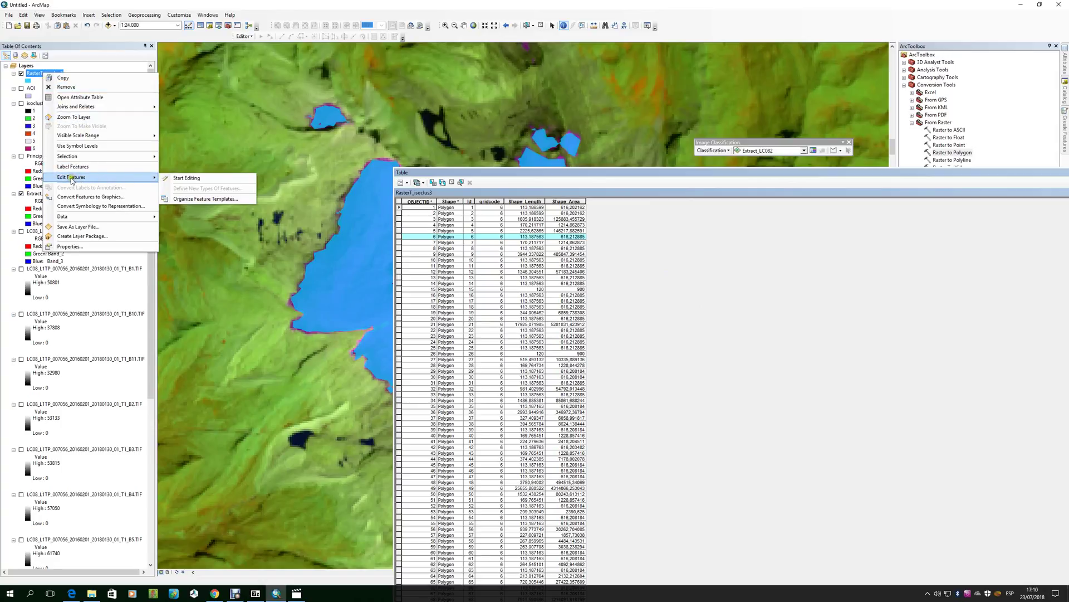
pyautogui.click(182, 178)
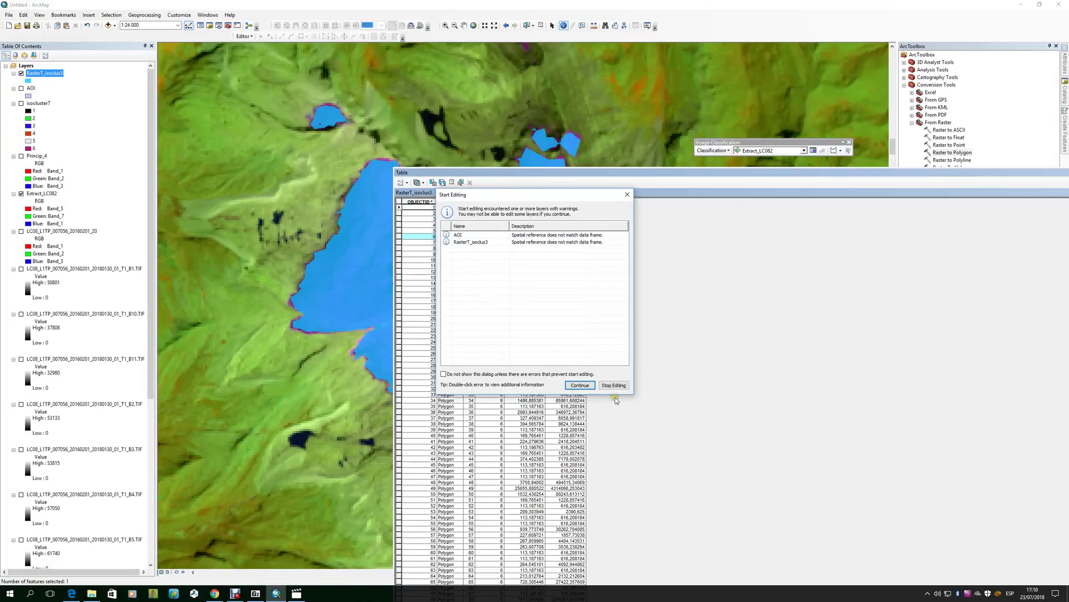
pyautogui.click(580, 385)
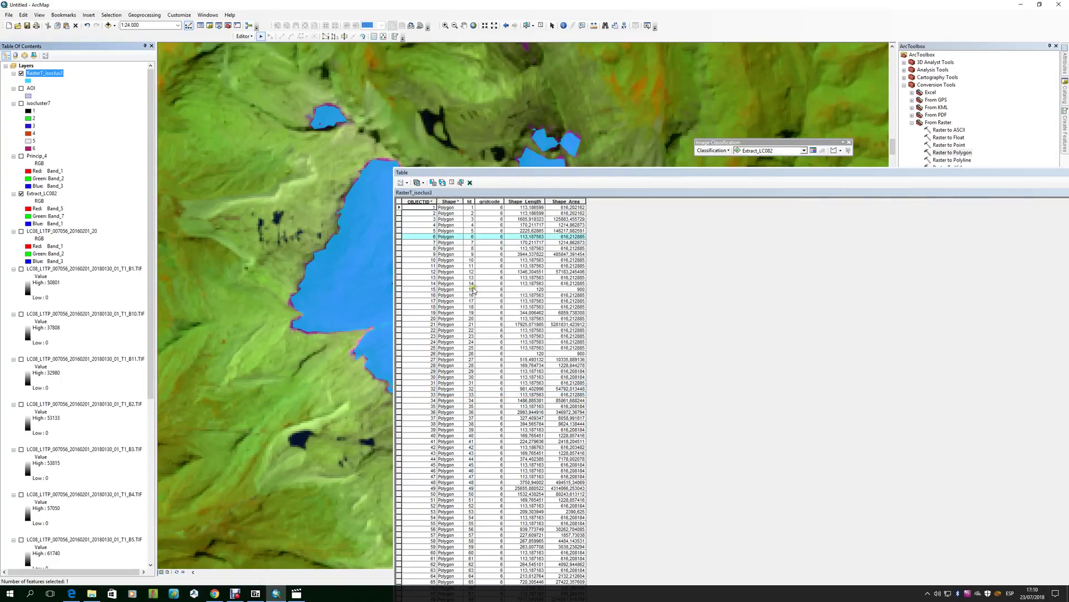
pyautogui.click(452, 183)
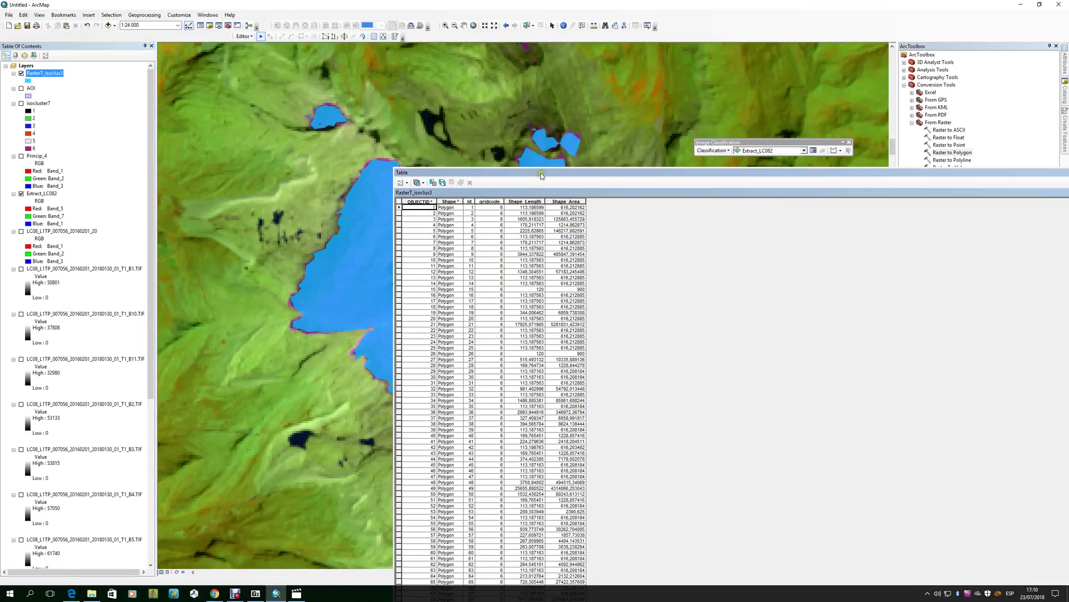
# Step: Reopen the polygon layer's attribute table and select all of its records
pyautogui.moveTo(543, 173); pyautogui.dragTo(579, 84)
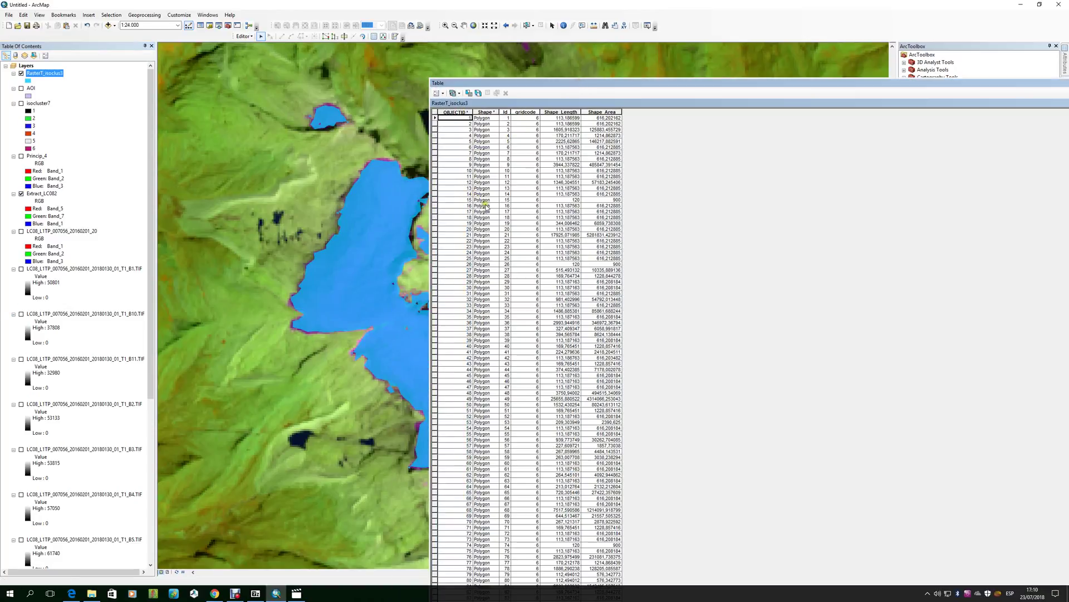
pyautogui.moveTo(724, 83); pyautogui.dragTo(475, 83)
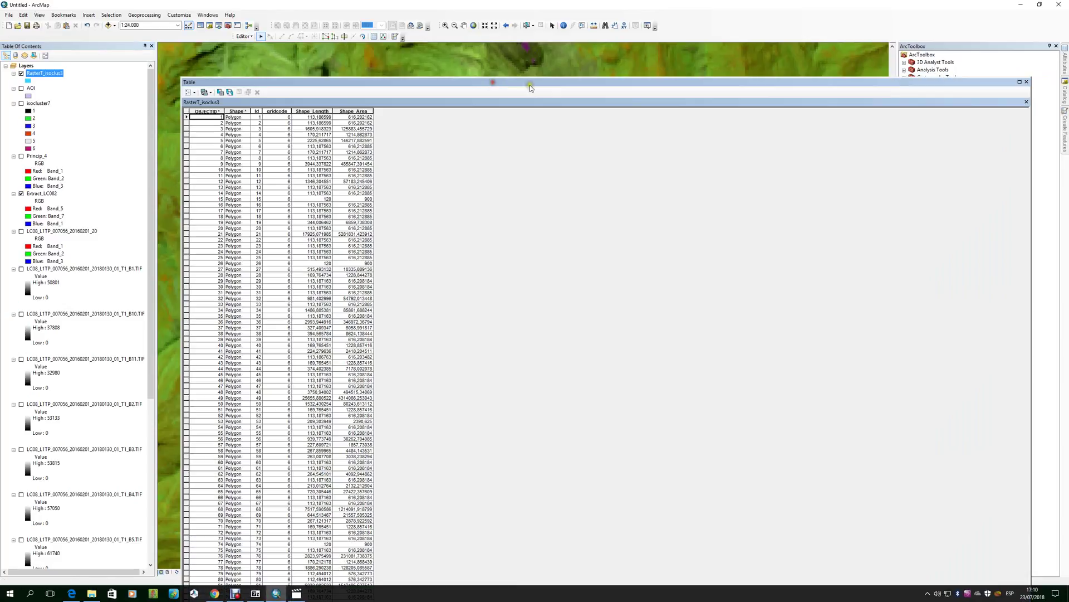
pyautogui.click(1027, 82)
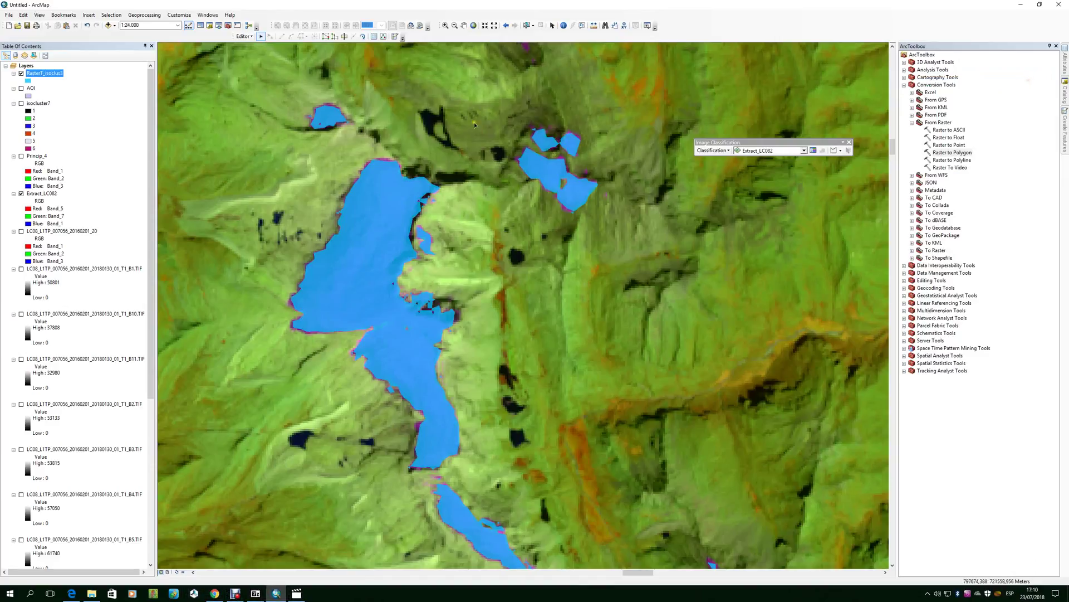
pyautogui.rightClick(51, 75)
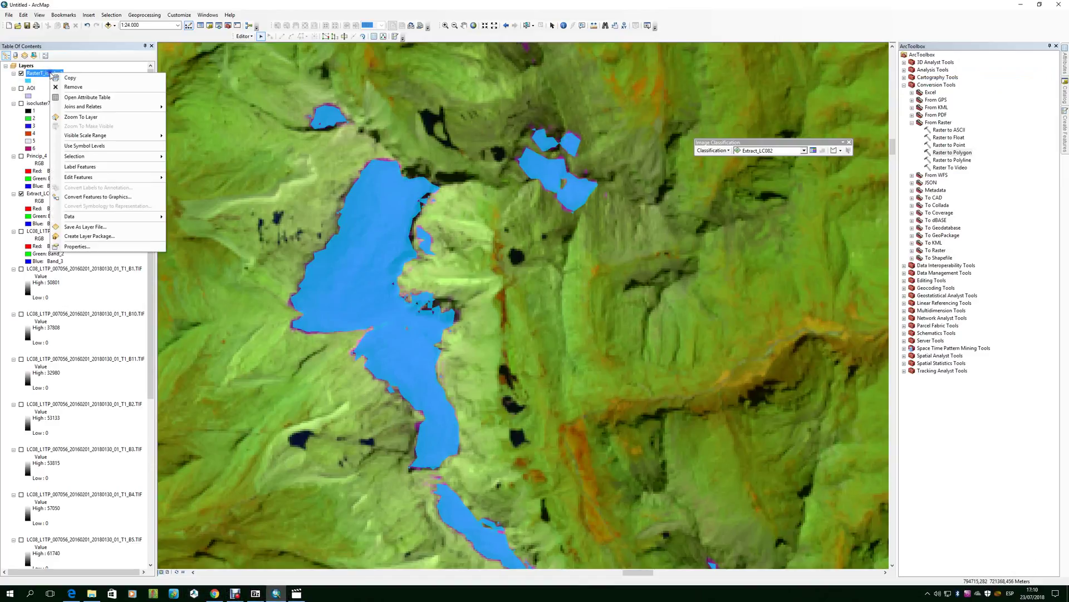
pyautogui.click(127, 100)
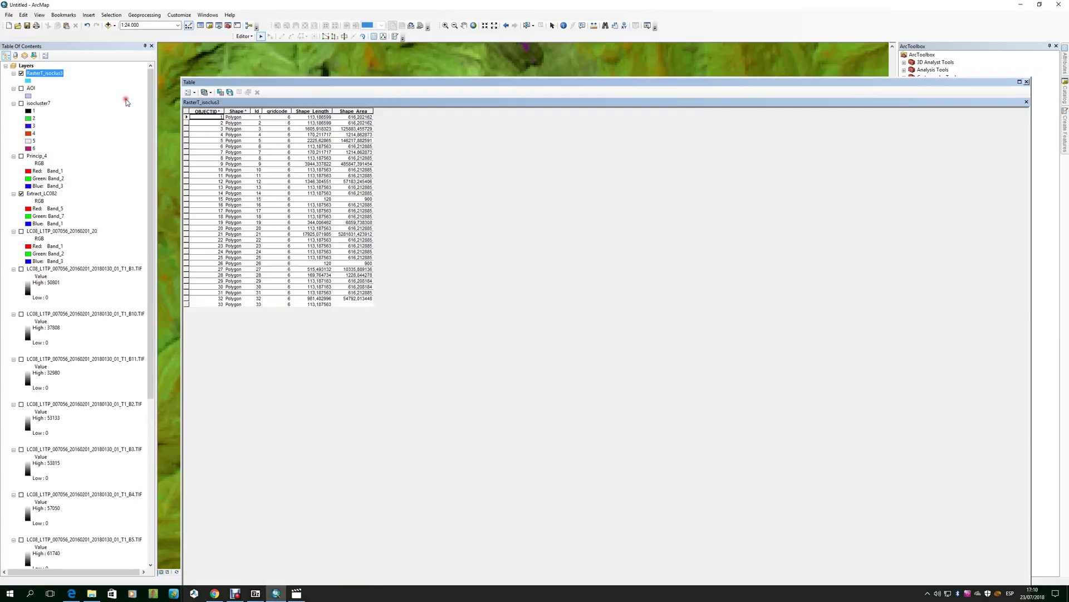
pyautogui.moveTo(430, 92); pyautogui.dragTo(702, 128)
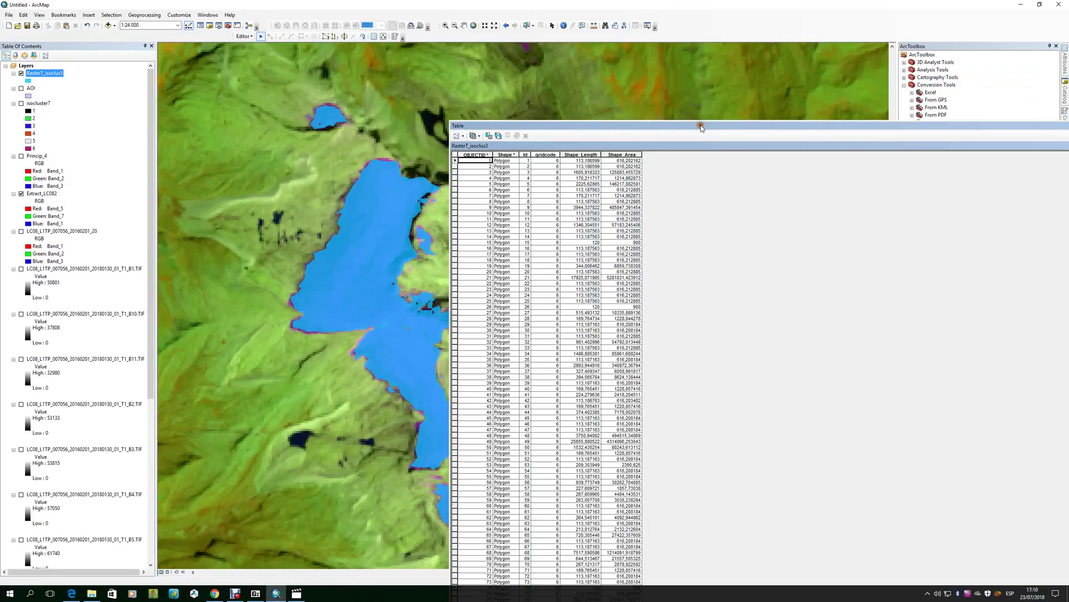
pyautogui.click(499, 137)
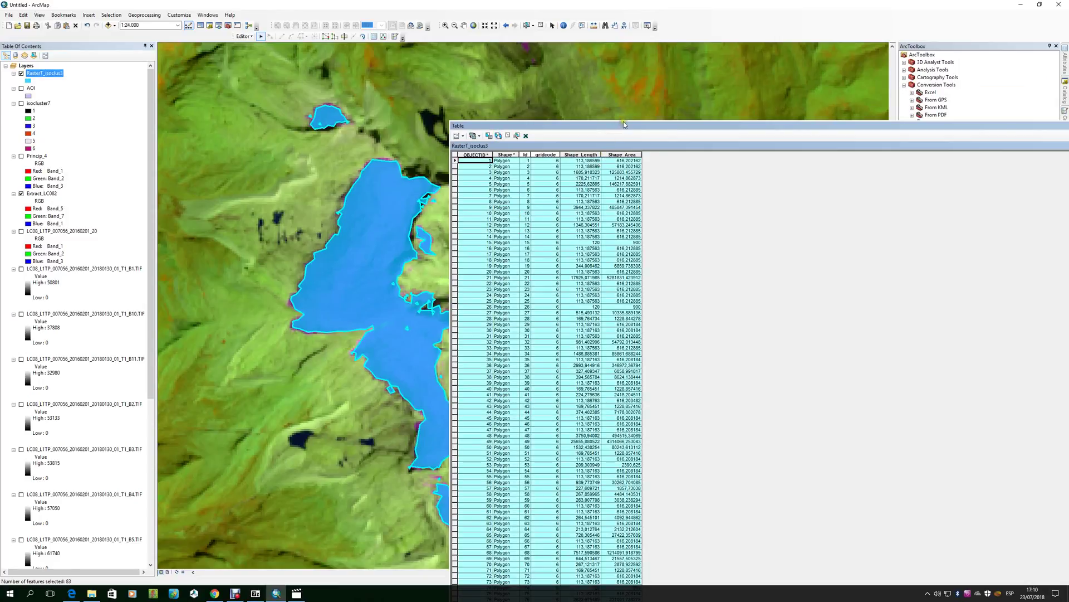
pyautogui.moveTo(623, 121); pyautogui.dragTo(552, 73)
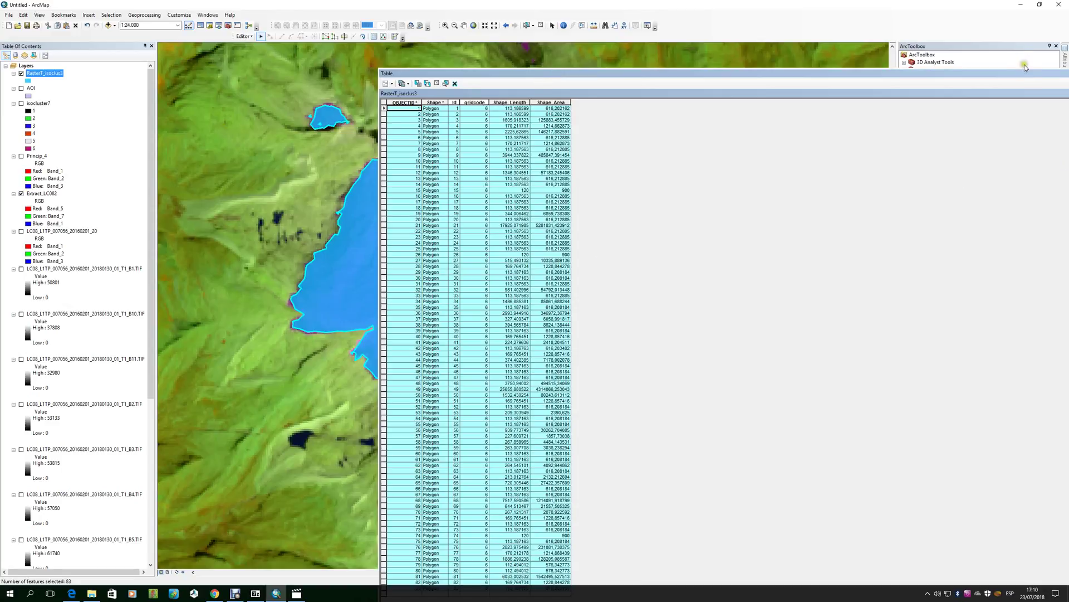
pyautogui.moveTo(1028, 73); pyautogui.dragTo(967, 79)
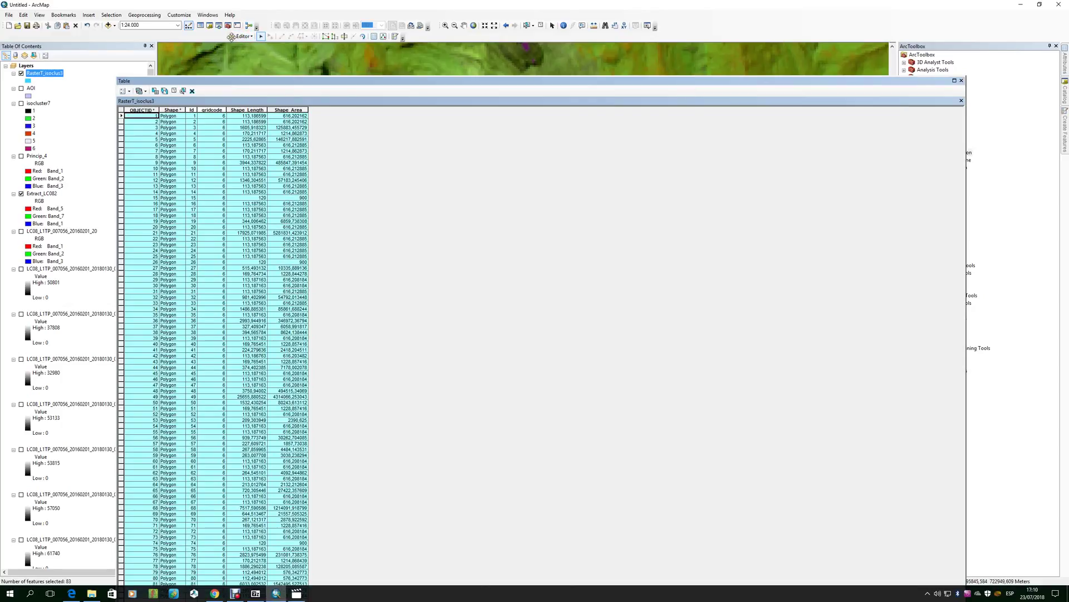
# Step: Merge all the selected polygons into the first feature of the layer with the Editor's Merge command
pyautogui.moveTo(230, 37); pyautogui.dragTo(278, 58)
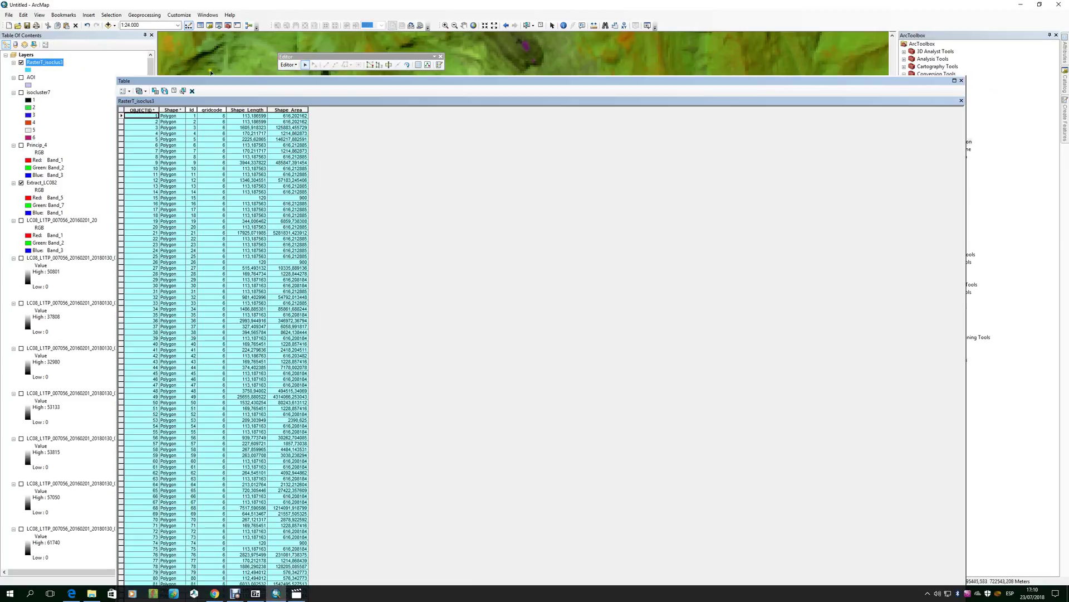
pyautogui.rightClick(60, 69)
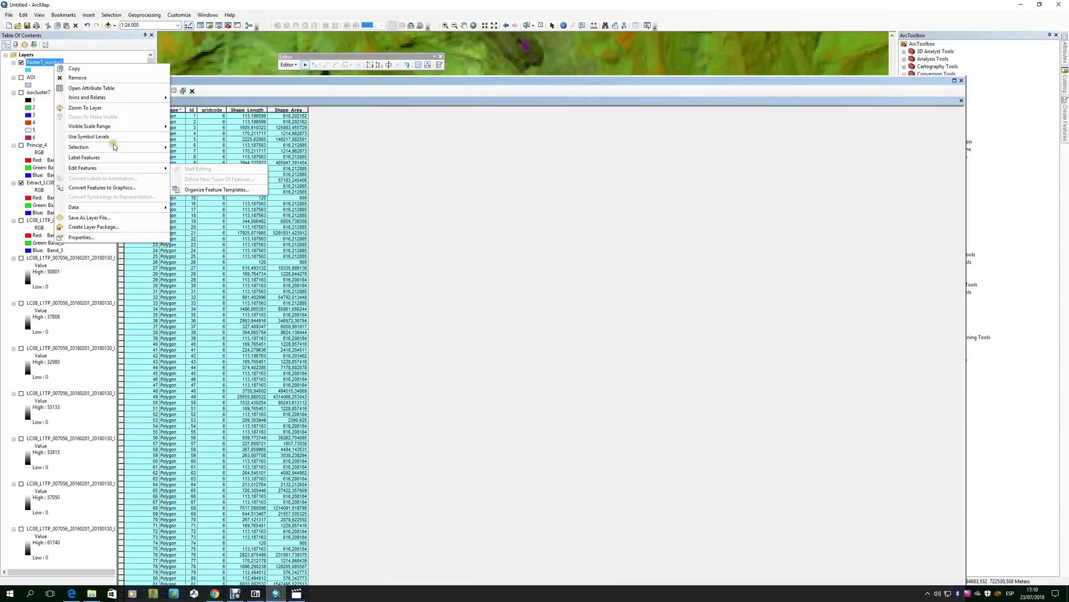
pyautogui.click(334, 60)
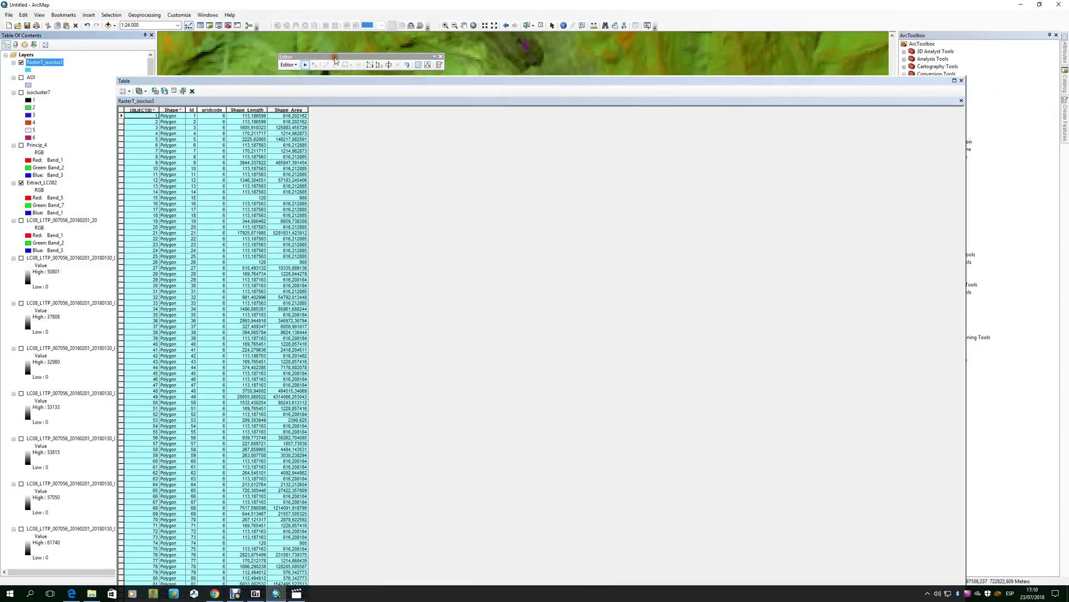
pyautogui.click(289, 65)
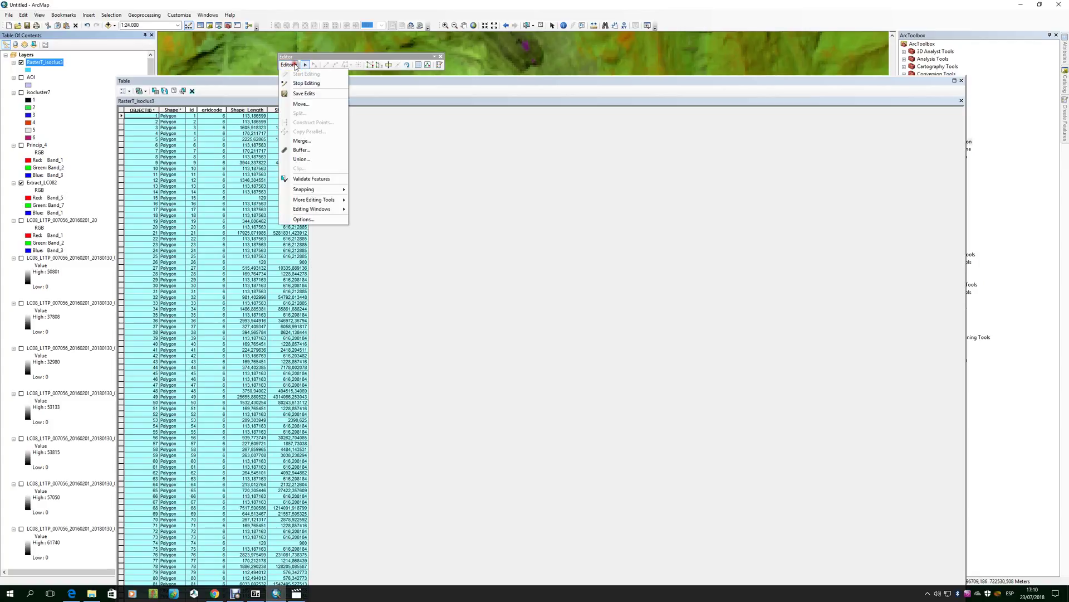
pyautogui.click(315, 140)
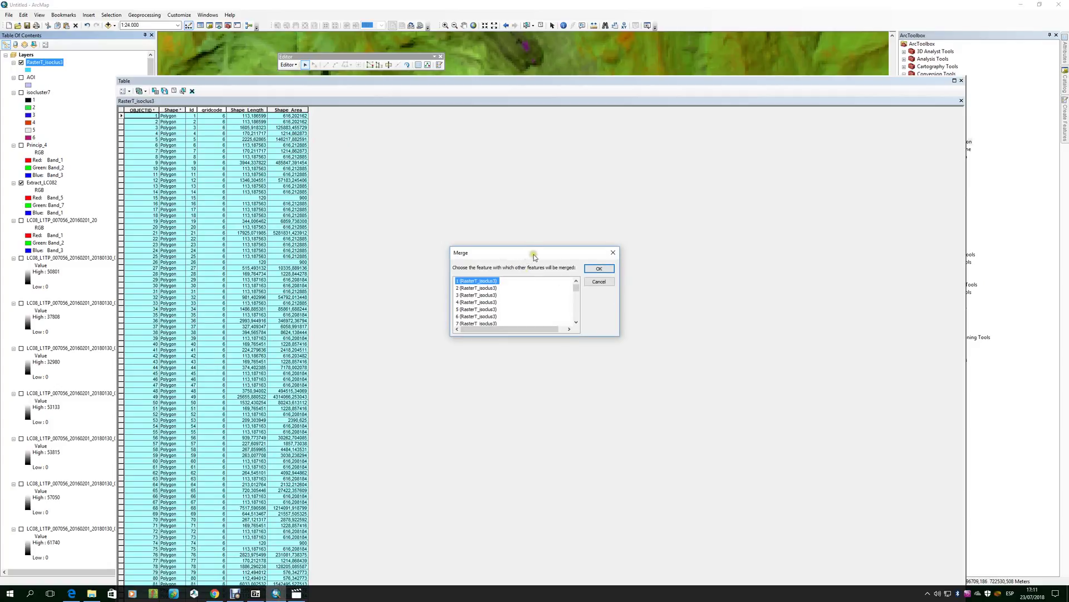
pyautogui.moveTo(534, 253); pyautogui.dragTo(452, 226)
pyautogui.moveTo(495, 260); pyautogui.dragTo(496, 299)
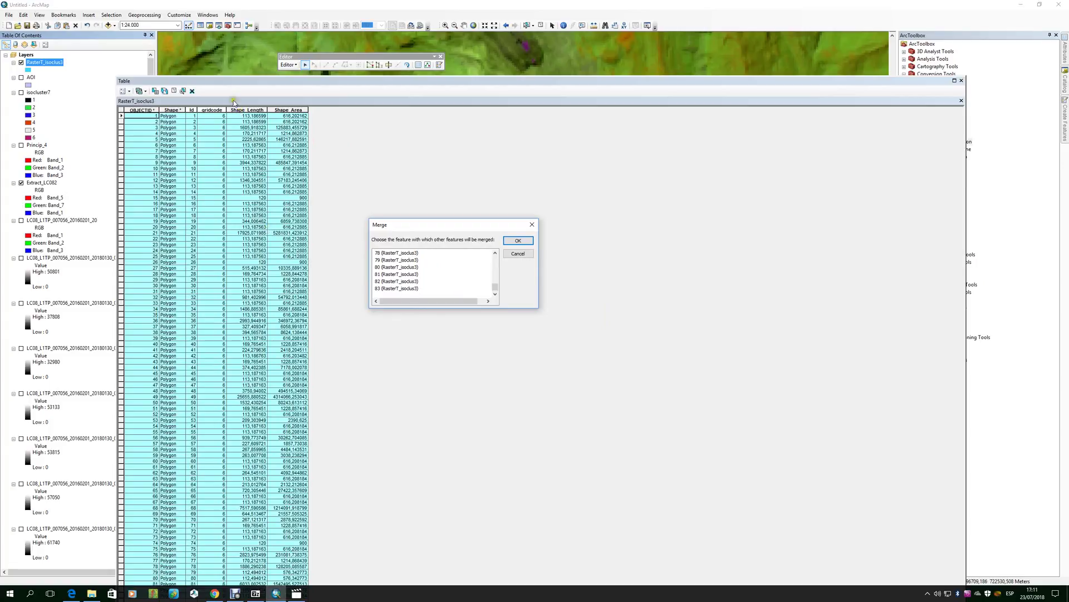
pyautogui.click(518, 241)
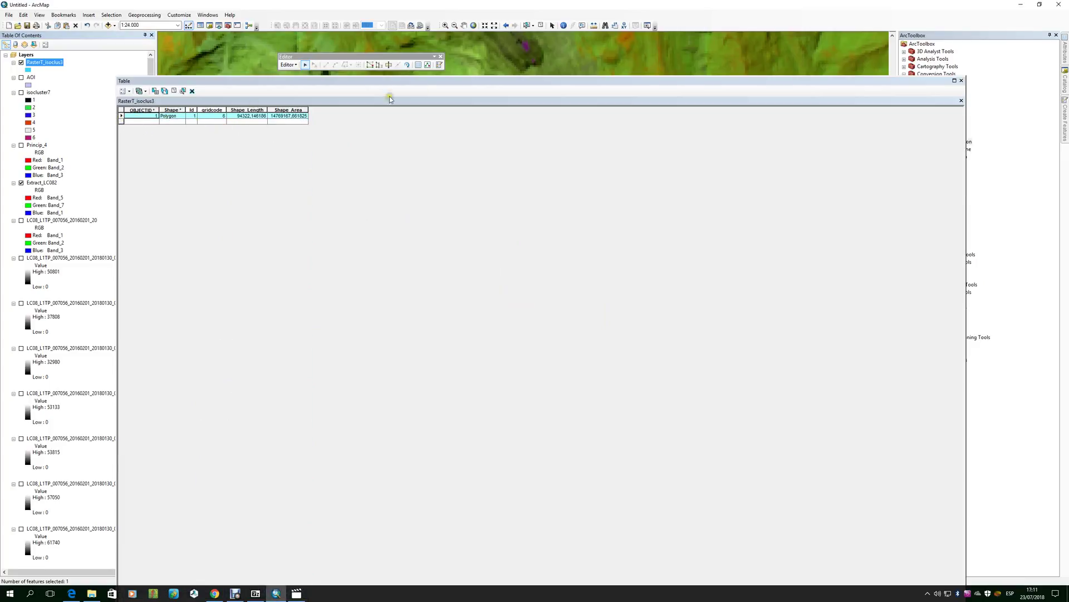
# Step: Stop editing the polygon layer and save the edits
pyautogui.moveTo(444, 80); pyautogui.dragTo(557, 184)
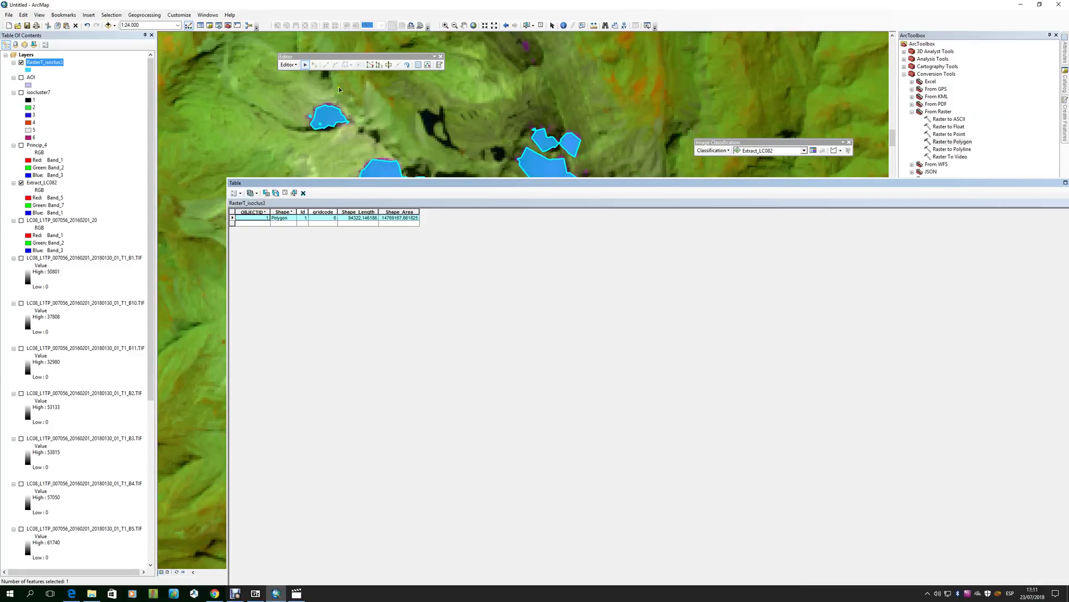
pyautogui.click(296, 65)
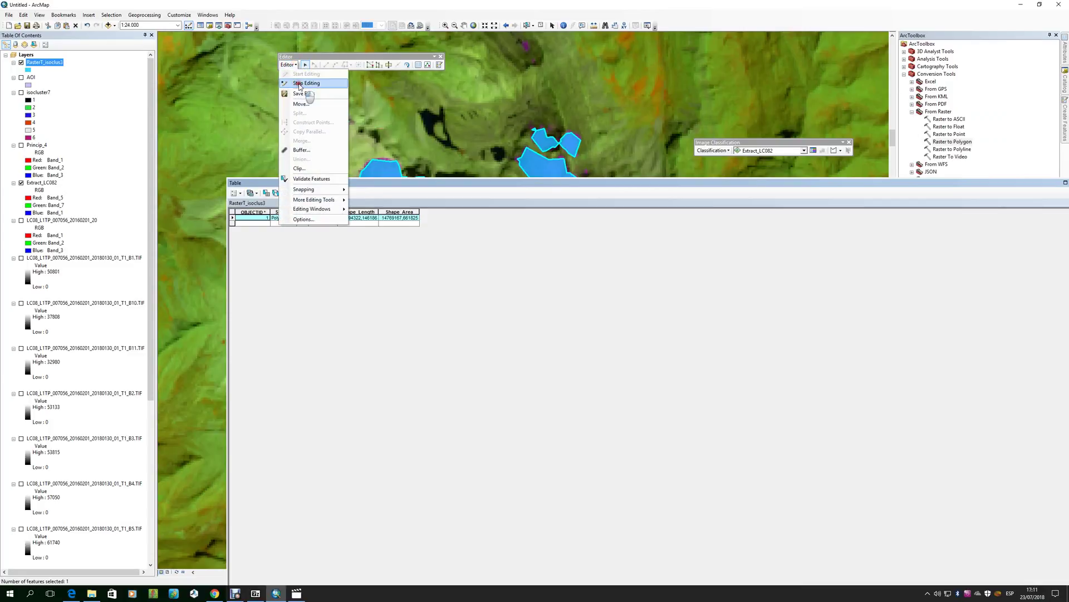
pyautogui.click(299, 84)
pyautogui.click(502, 325)
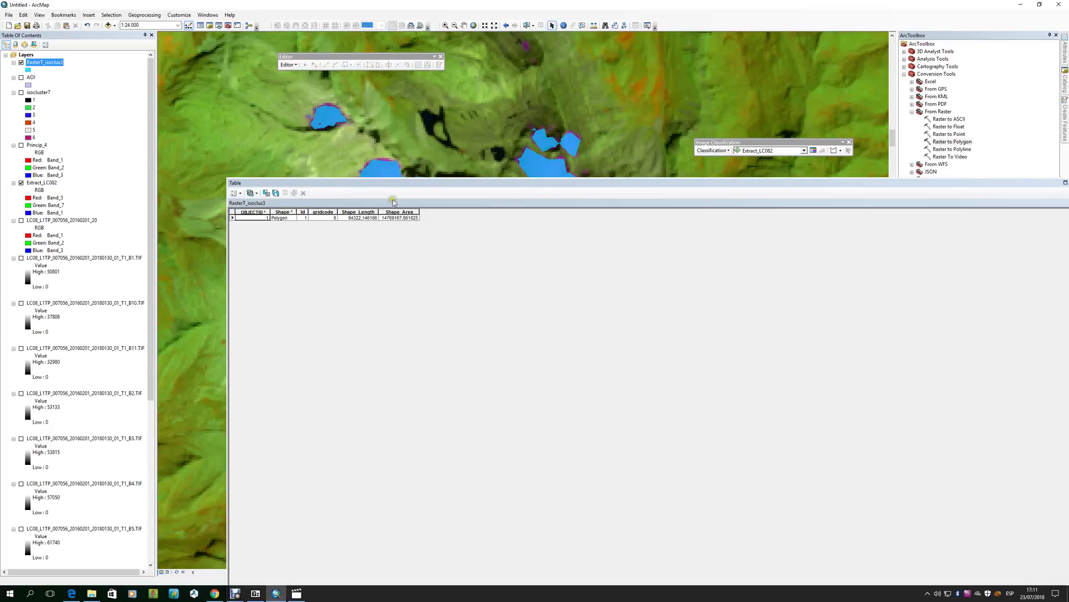
pyautogui.moveTo(432, 184); pyautogui.dragTo(457, 245)
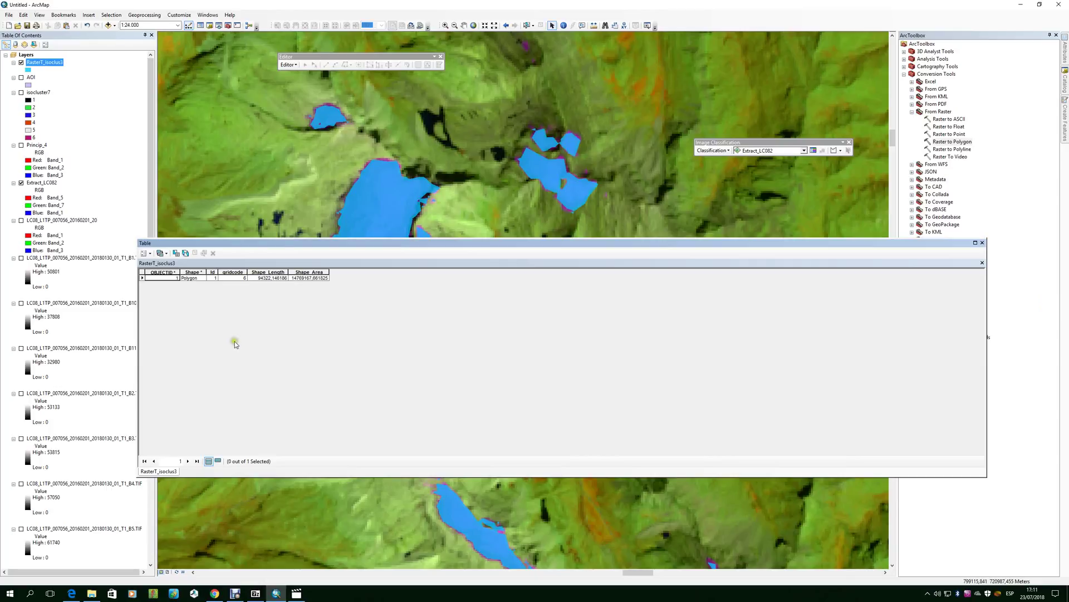
# Step: Add a Float field for the area in km2 to the polygon layer's attribute table, accepting the corrected name Area_km2
pyautogui.click(982, 242)
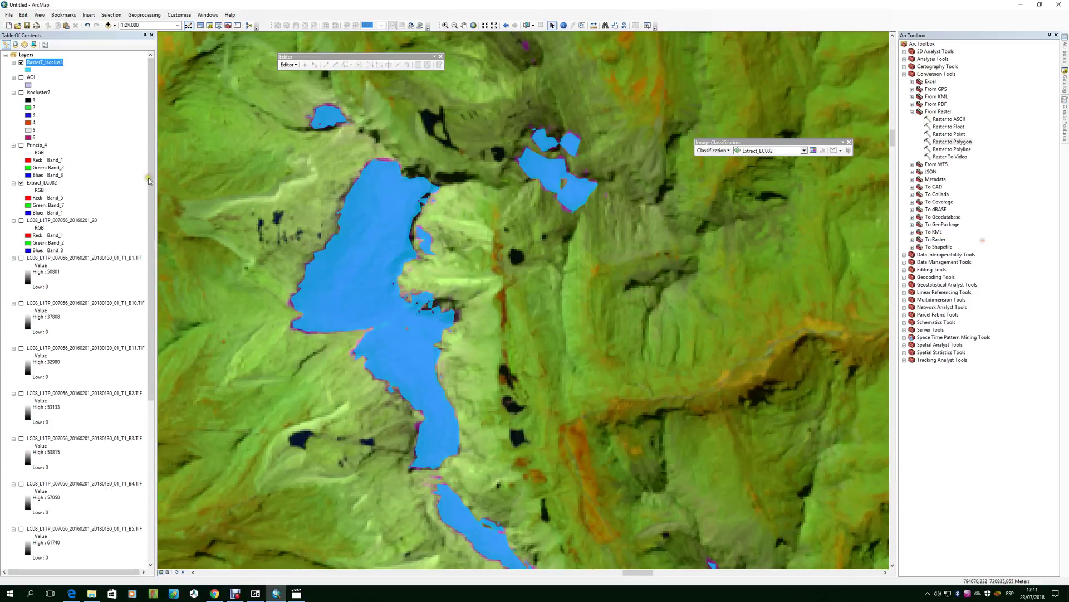
pyautogui.rightClick(48, 62)
pyautogui.click(81, 88)
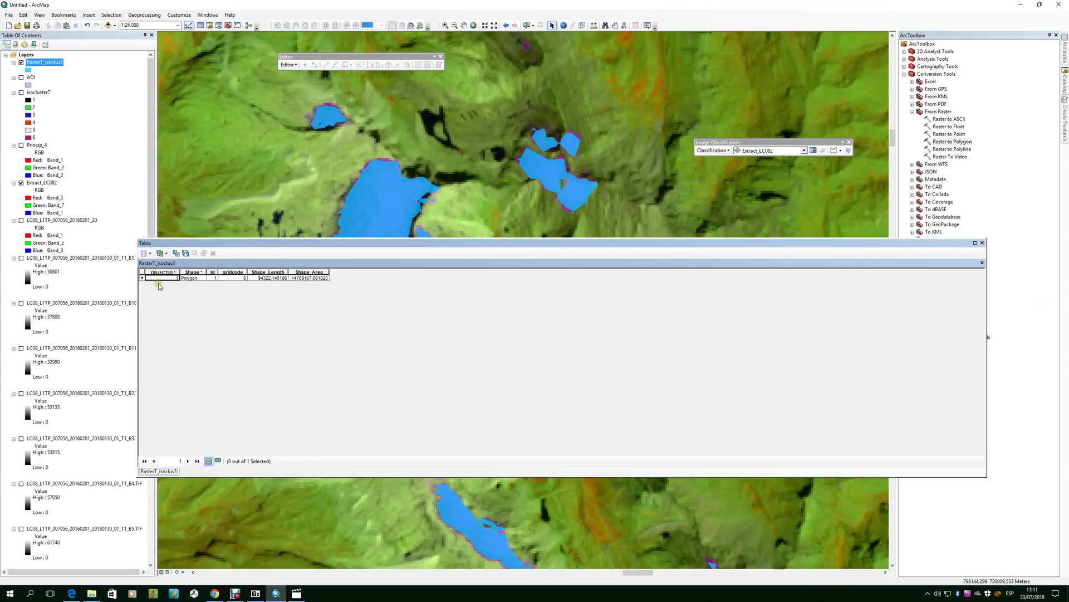
pyautogui.click(153, 253)
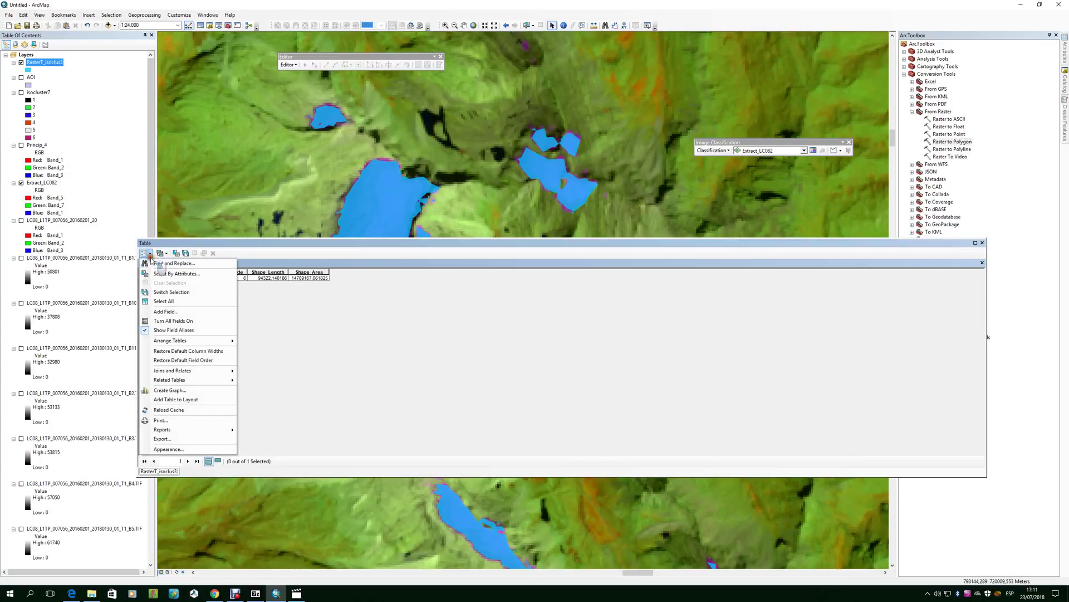
pyautogui.click(163, 311)
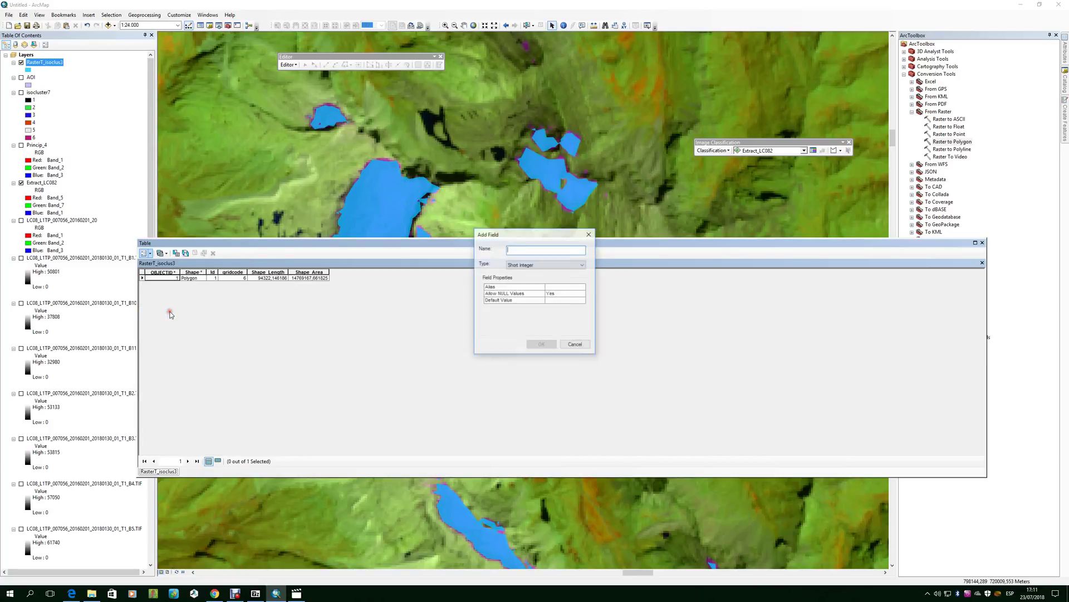
pyautogui.moveTo(539, 238); pyautogui.dragTo(559, 299)
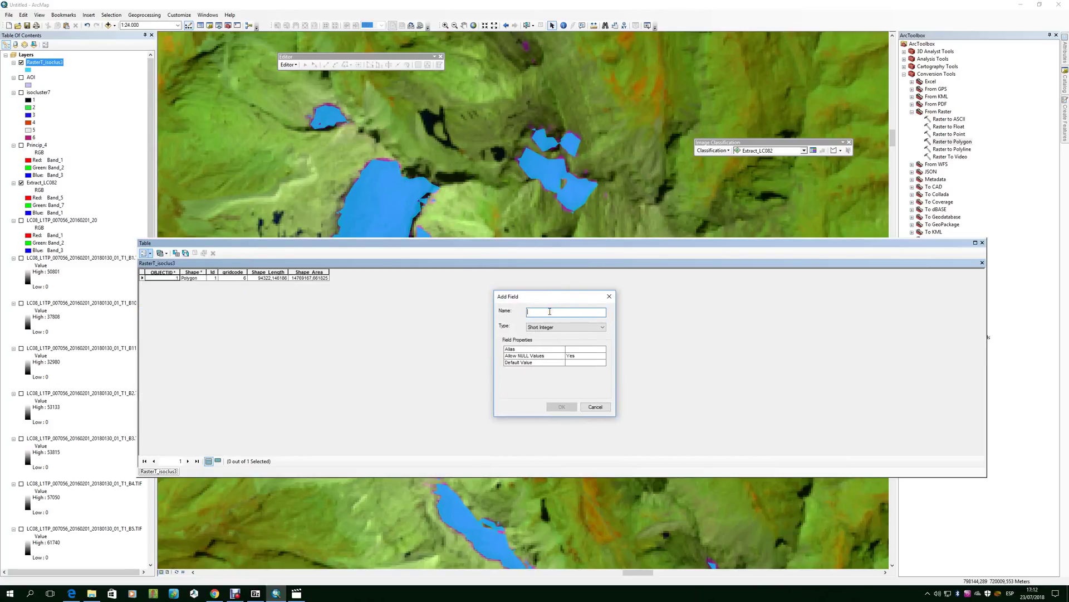
pyautogui.write('Area km2')
pyautogui.click(592, 328)
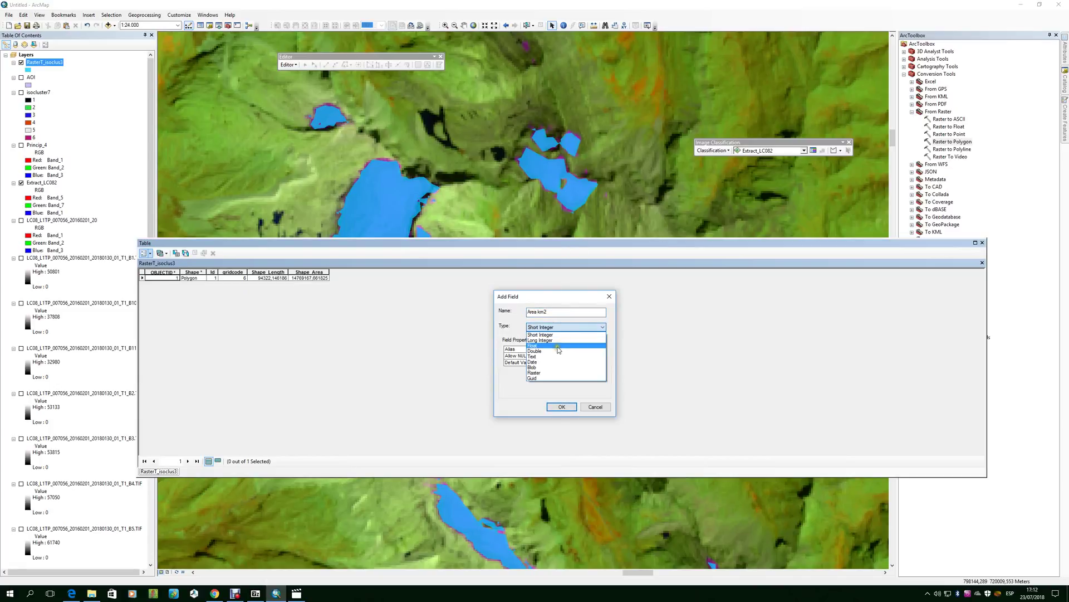
pyautogui.click(533, 346)
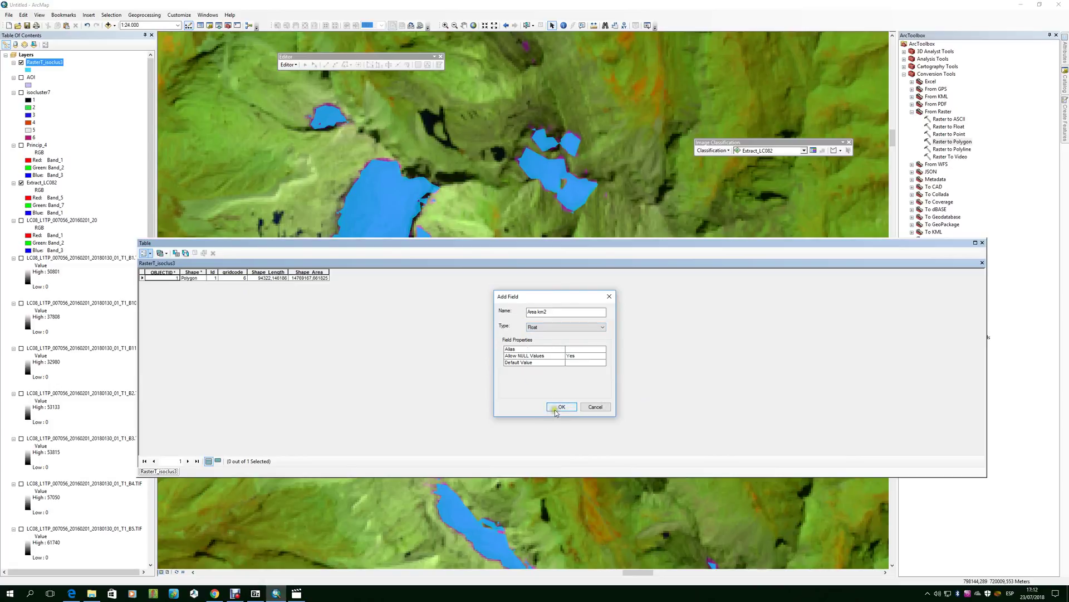
pyautogui.click(536, 310)
pyautogui.click(562, 407)
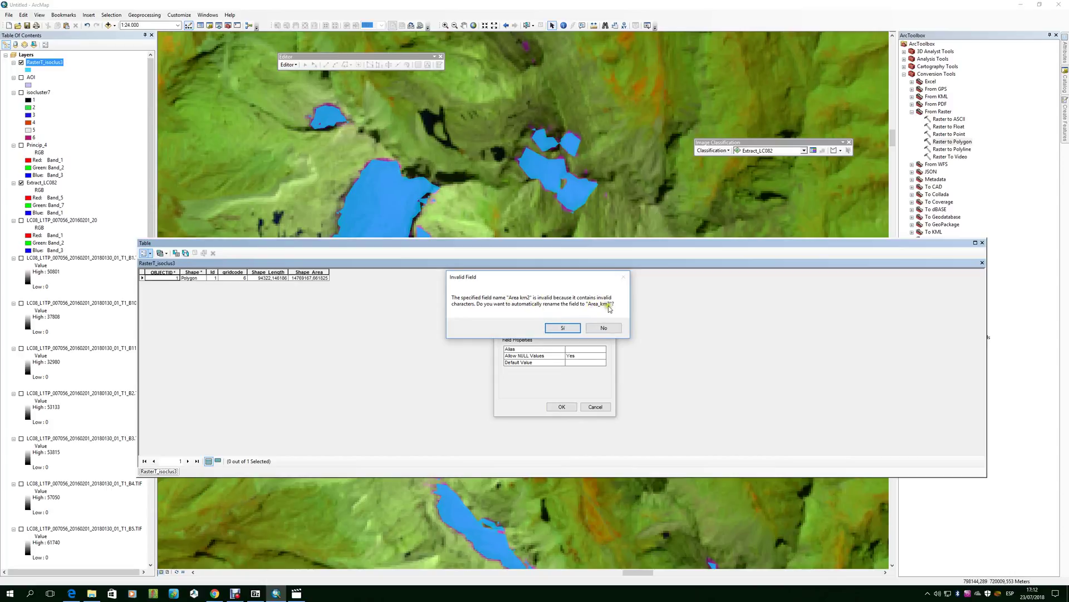
pyautogui.click(572, 330)
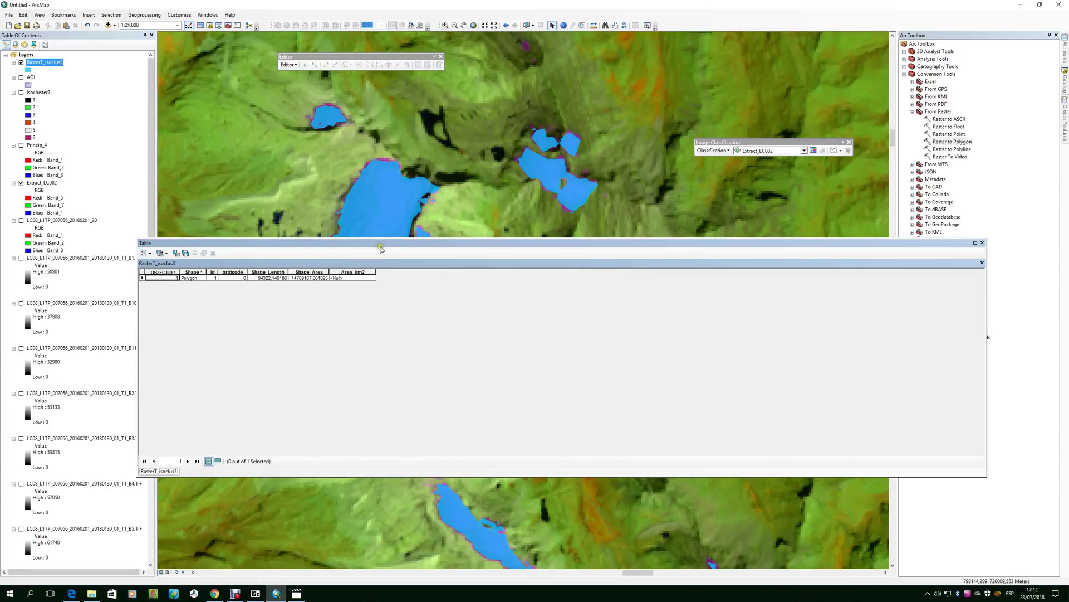
# Step: Open Calculate Geometry for the Area_km2 field, agreeing to calculate outside an edit session
pyautogui.moveTo(380, 249); pyautogui.dragTo(408, 288)
pyautogui.rightClick(383, 309)
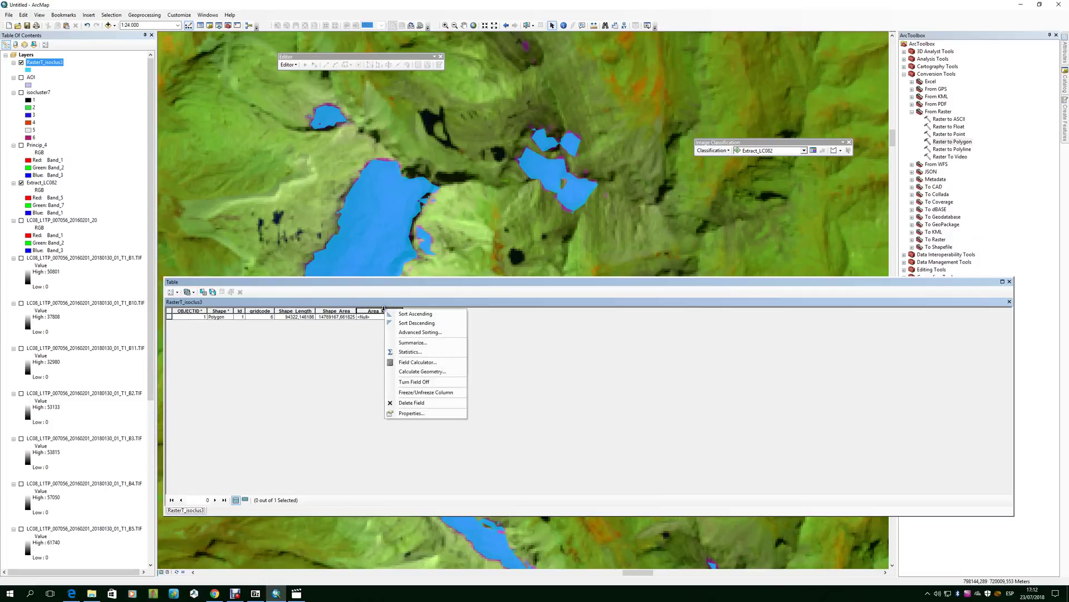
pyautogui.click(357, 302)
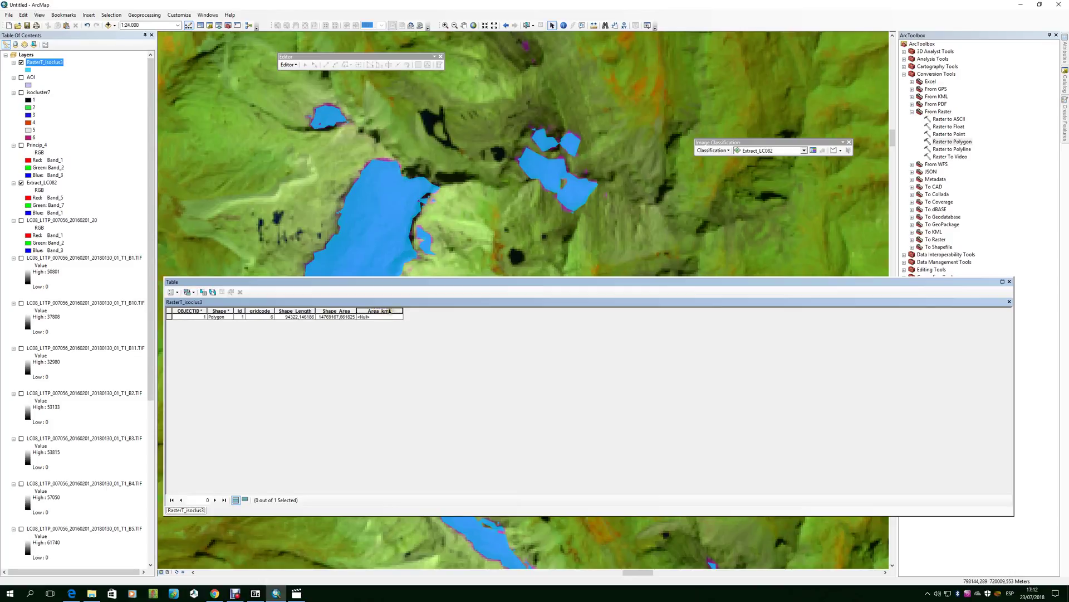
pyautogui.rightClick(398, 311)
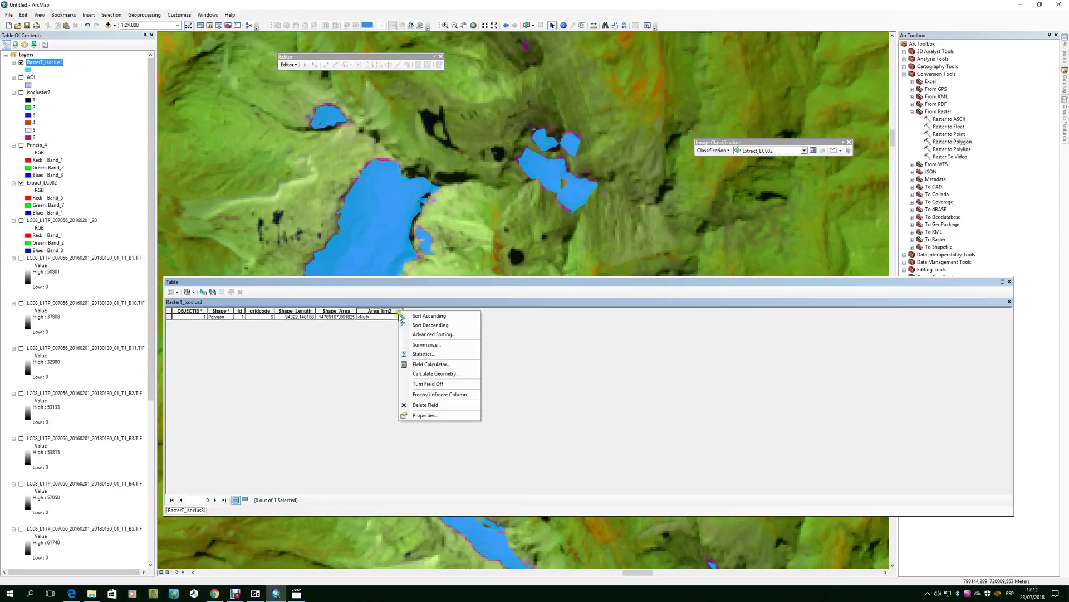
pyautogui.click(425, 373)
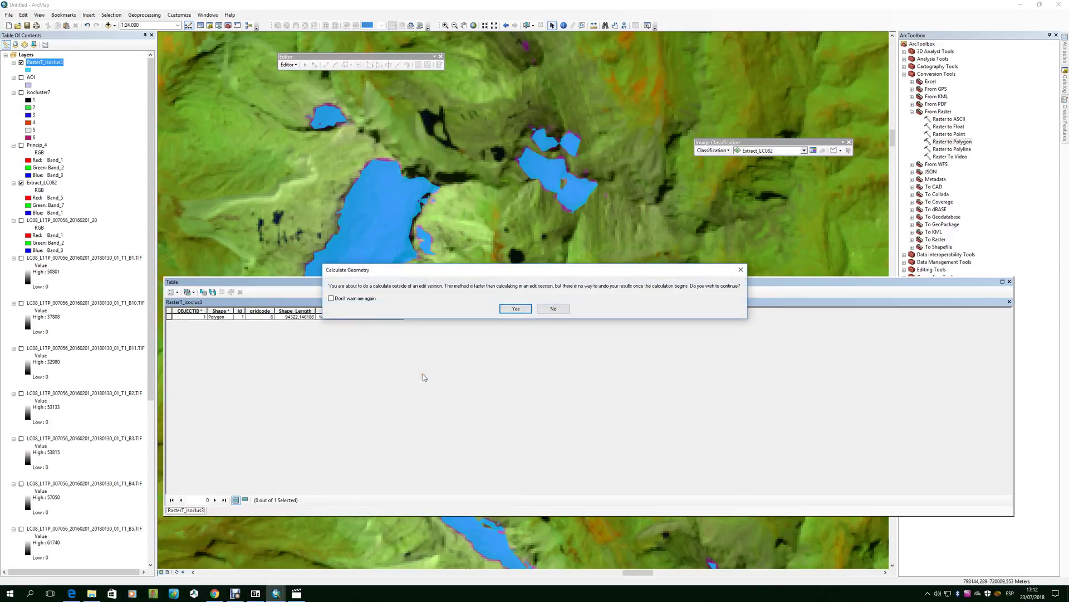
pyautogui.click(516, 310)
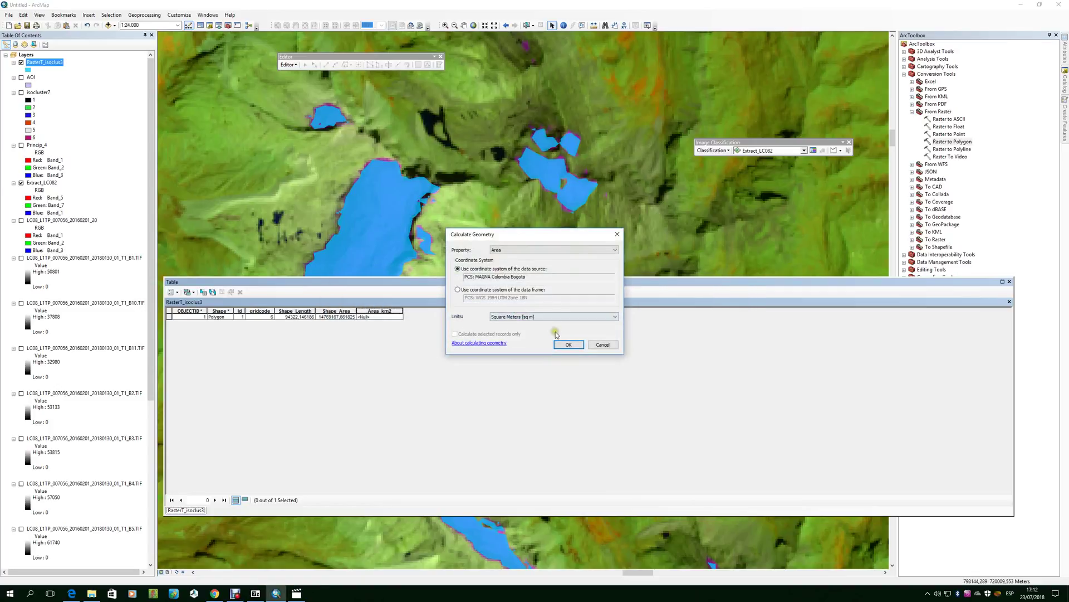
# Step: Calculate the Area property in Square Kilometers for Area_km2, using the coordinate system of the data source
pyautogui.moveTo(531, 232); pyautogui.dragTo(600, 259)
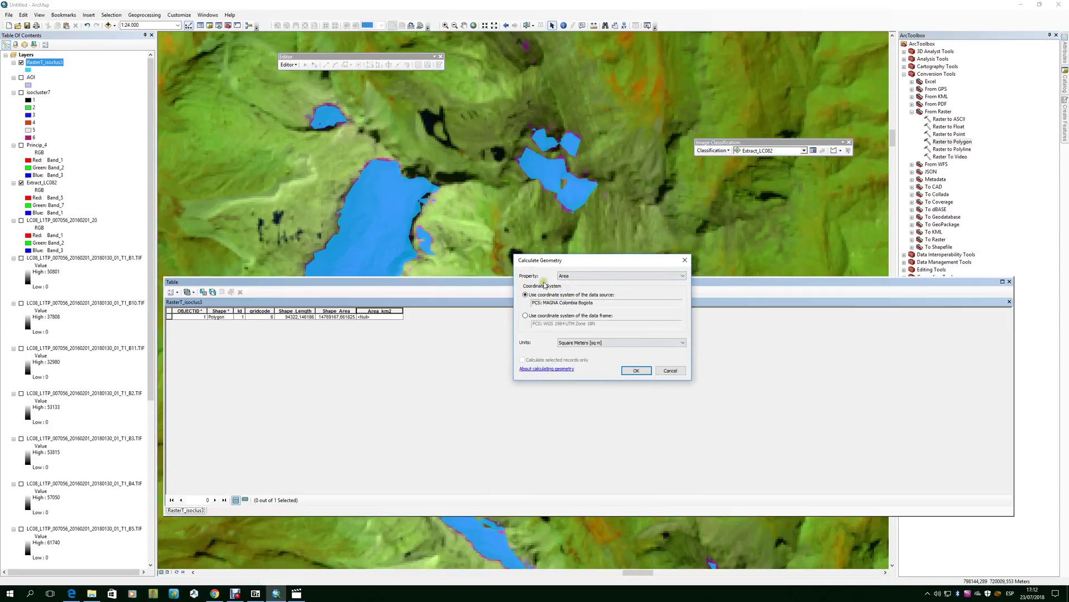
pyautogui.click(596, 276)
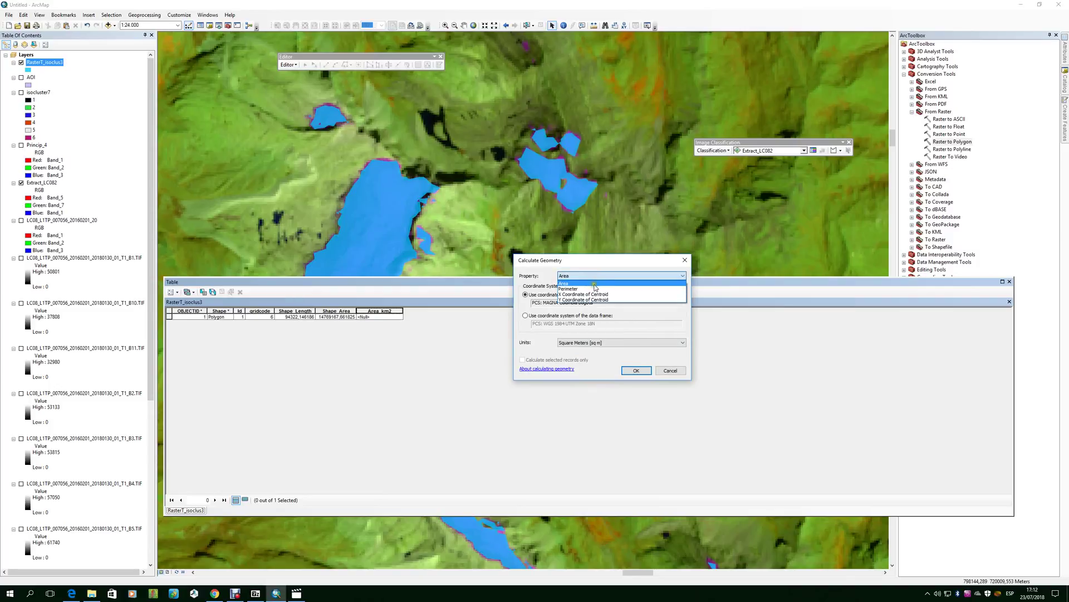
pyautogui.click(552, 324)
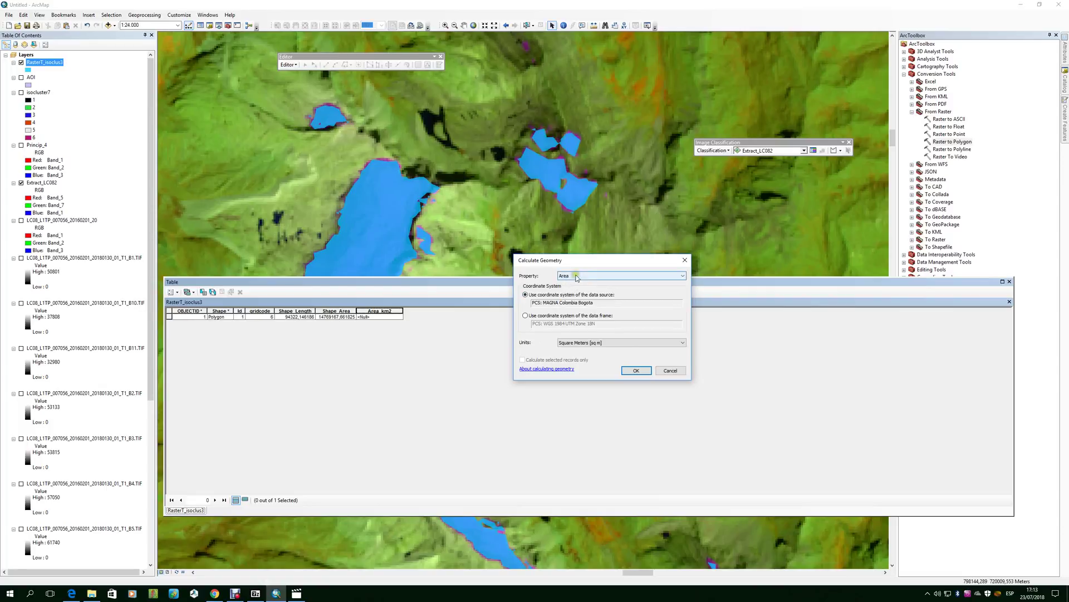
pyautogui.click(606, 345)
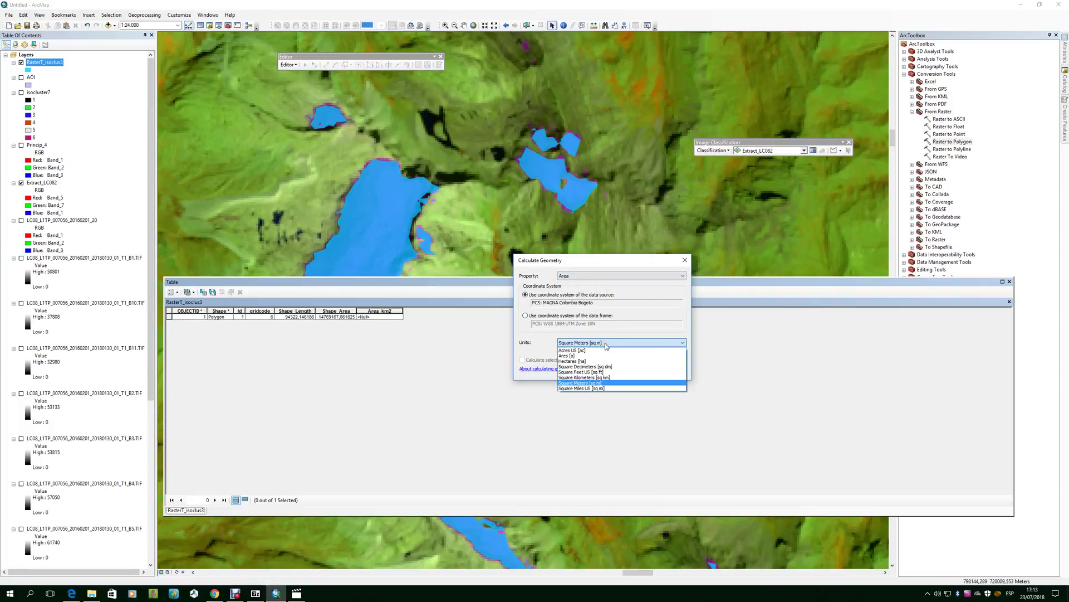
pyautogui.click(582, 377)
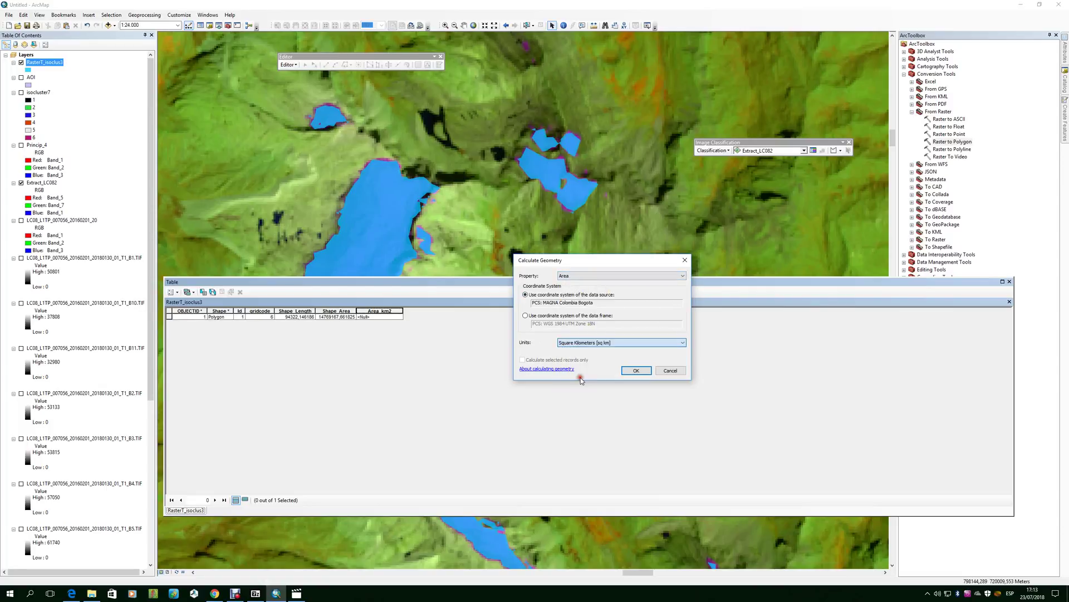
pyautogui.moveTo(611, 269); pyautogui.dragTo(579, 222)
pyautogui.click(605, 323)
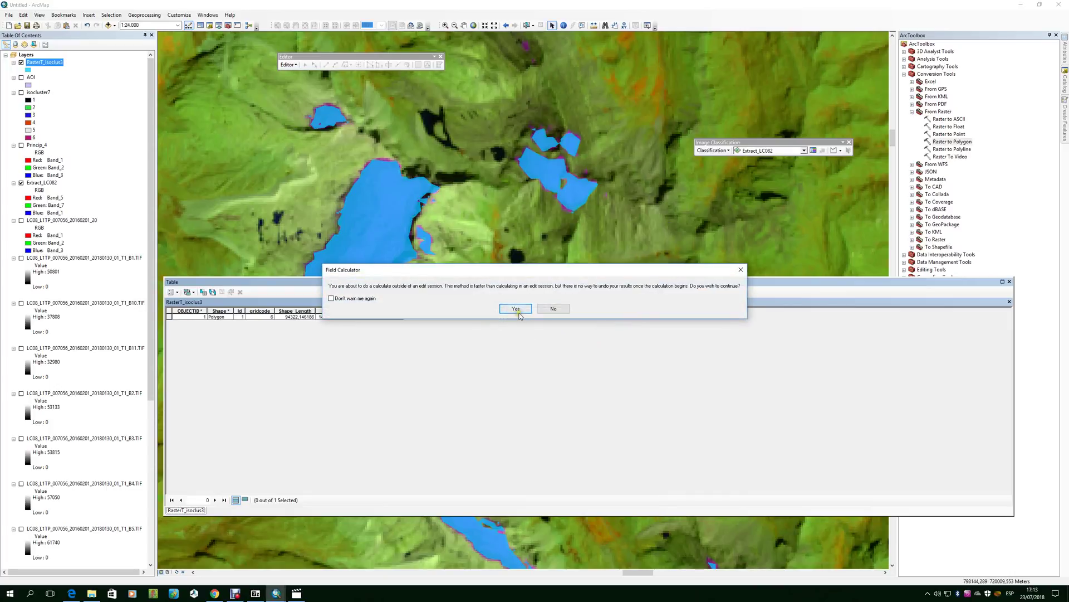
pyautogui.click(516, 309)
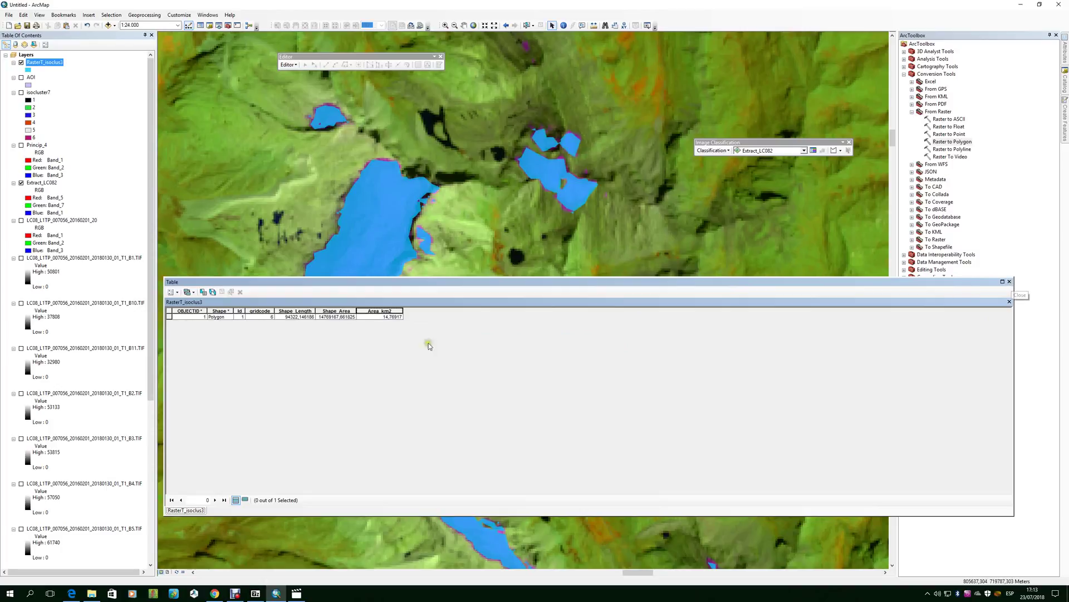
# Step: Examine the calculated area alongside the merged polygons over the whole clipped image, closing the attribute table
pyautogui.scroll(-3, 509, 176)
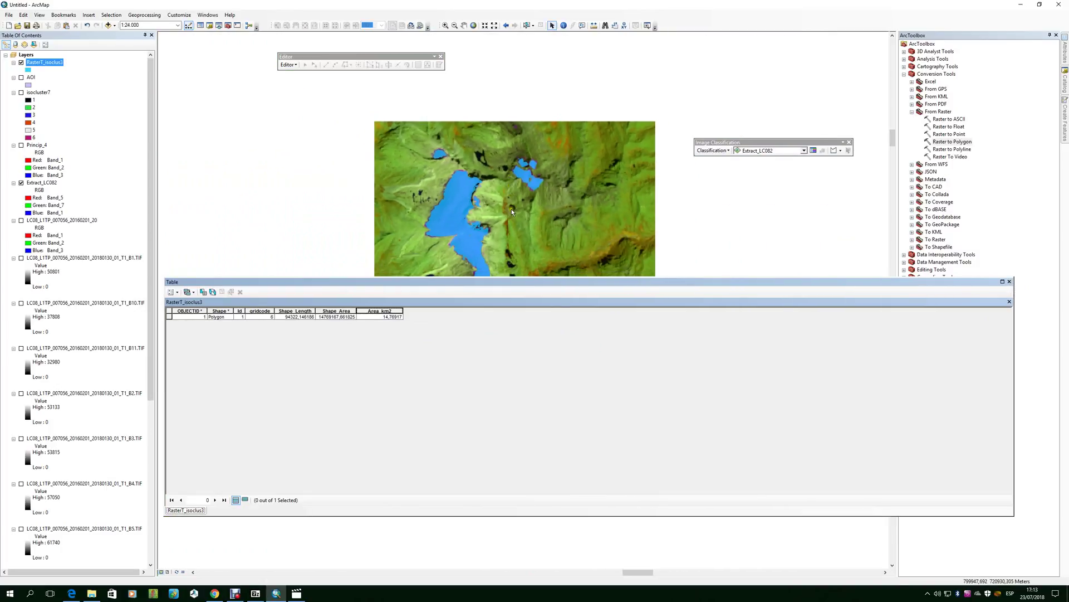
pyautogui.scroll(-2, 510, 212)
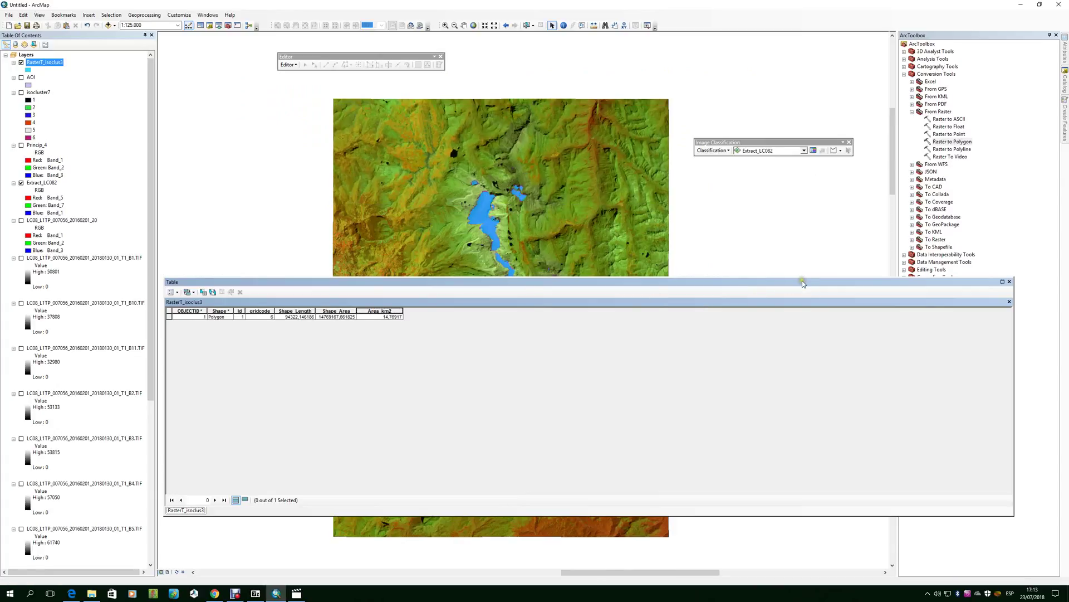
pyautogui.moveTo(802, 281); pyautogui.dragTo(788, 325)
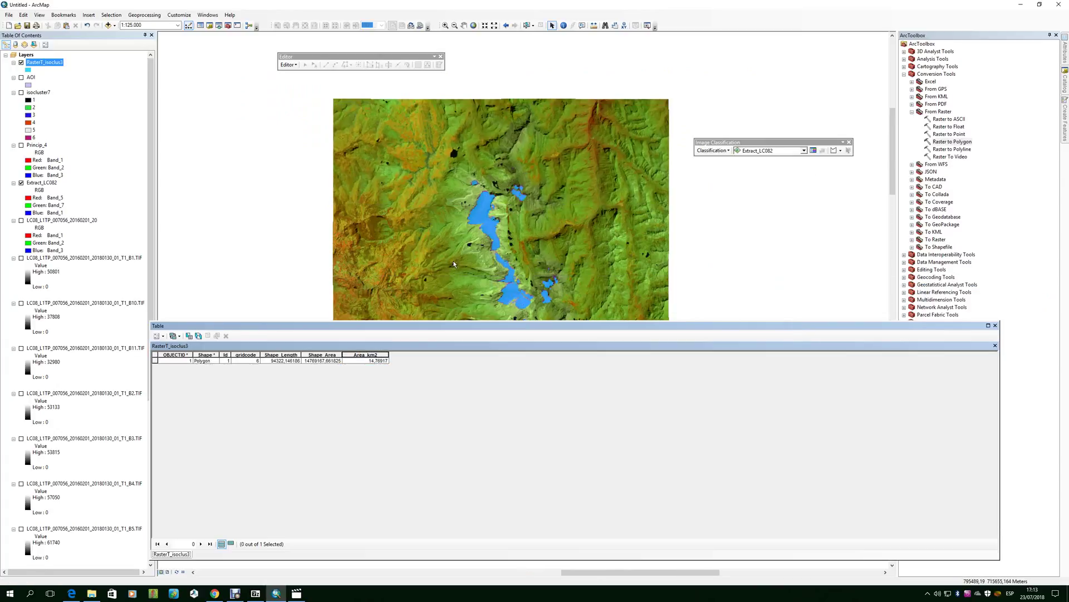
pyautogui.click(434, 336)
pyautogui.moveTo(476, 326); pyautogui.dragTo(448, 291)
pyautogui.click(969, 291)
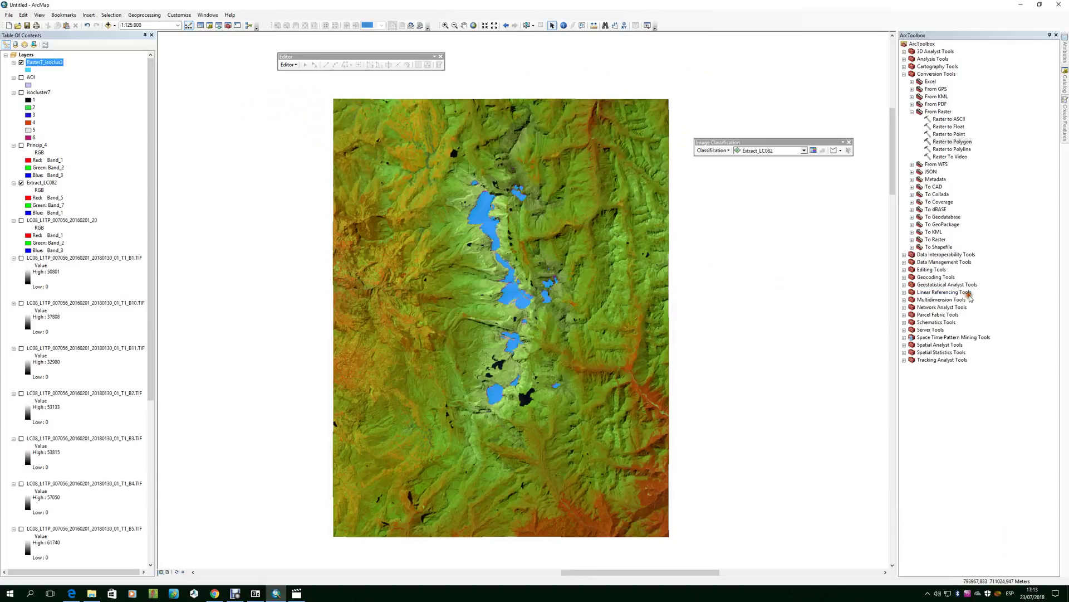
pyautogui.moveTo(568, 350); pyautogui.dragTo(583, 317)
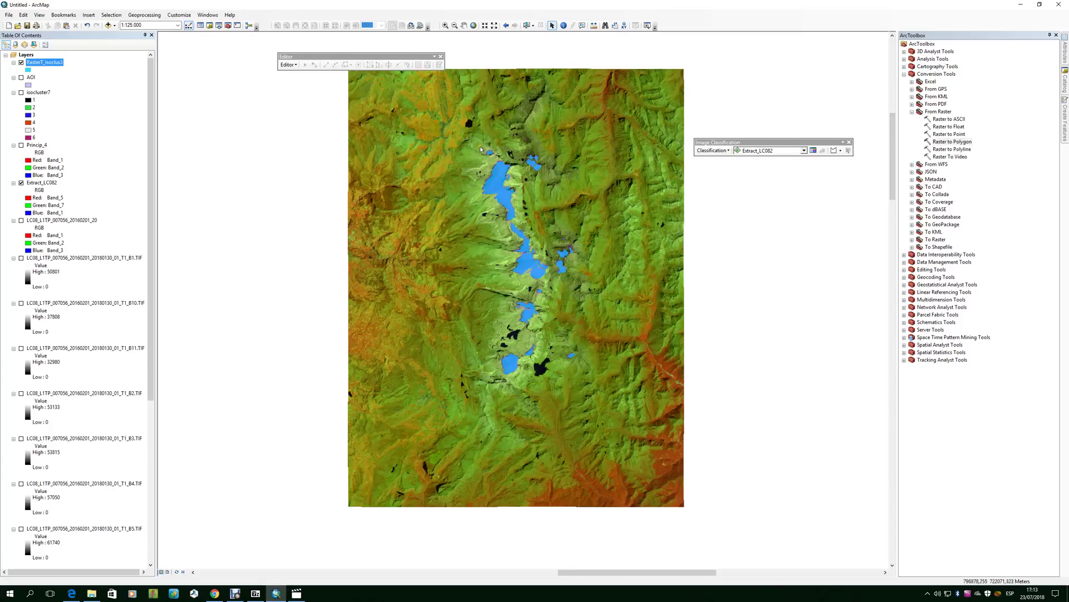
pyautogui.moveTo(559, 233); pyautogui.dragTo(512, 222)
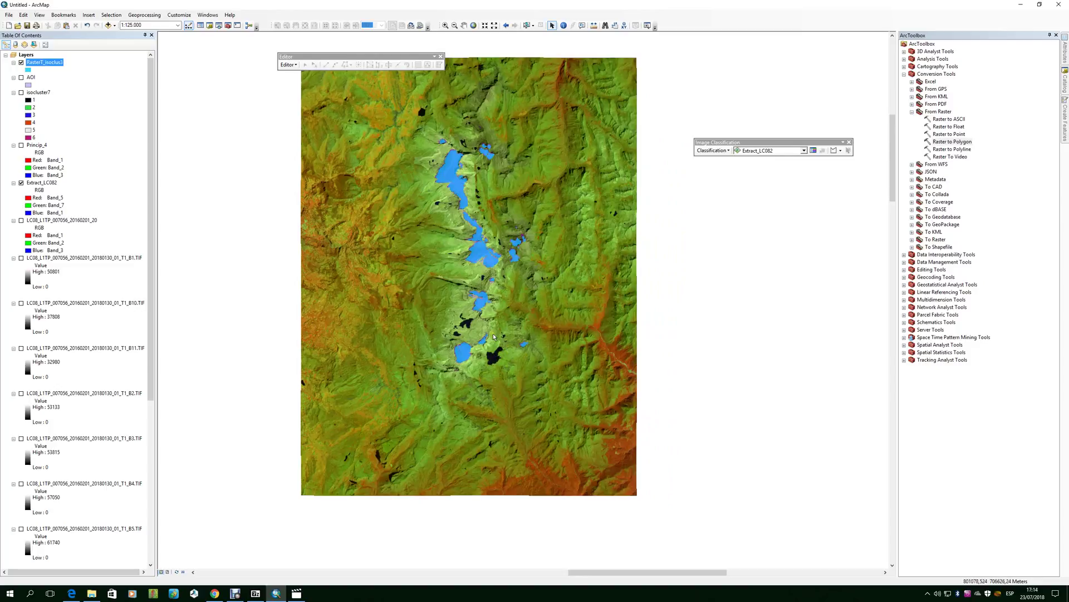
pyautogui.moveTo(563, 204); pyautogui.dragTo(570, 242)
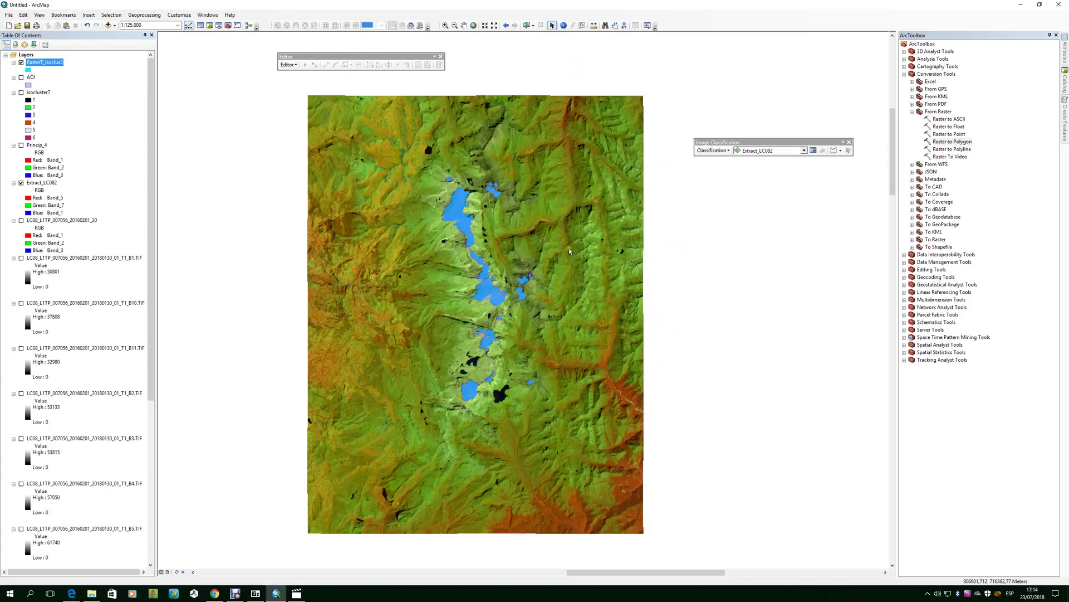
# Step: Start exporting all features of the polygon layer as a shapefile and browse for its output location
pyautogui.rightClick(49, 62)
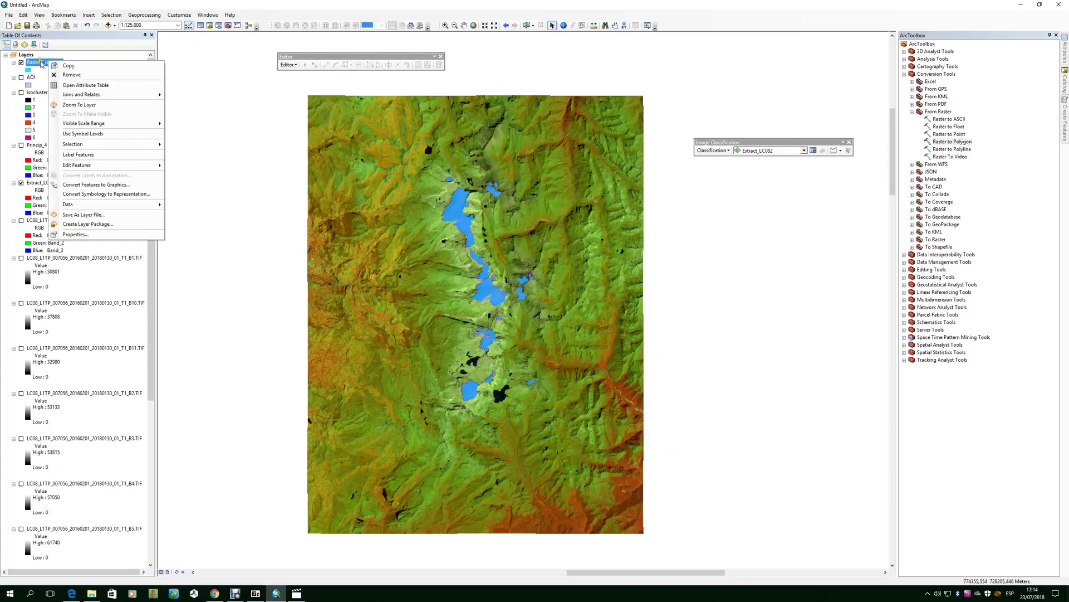
pyautogui.moveTo(142, 204)
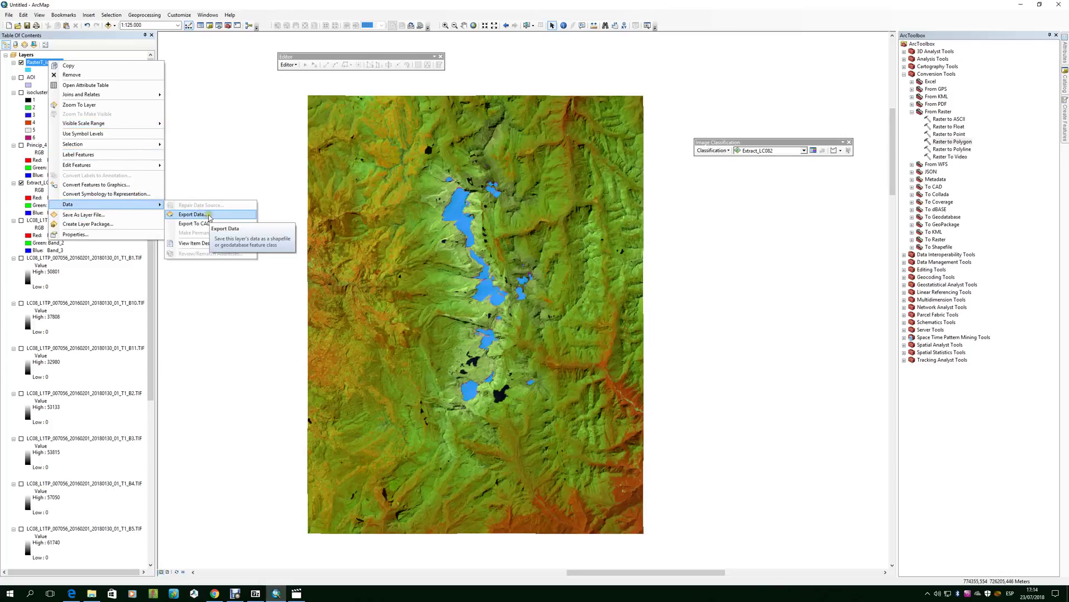
pyautogui.rightClick(41, 61)
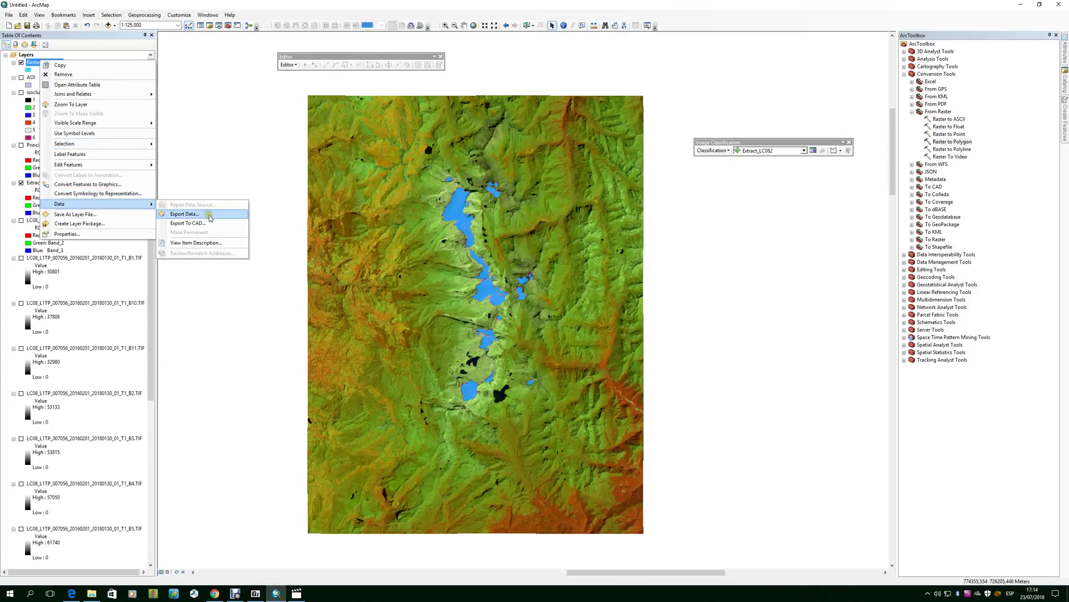
pyautogui.click(208, 214)
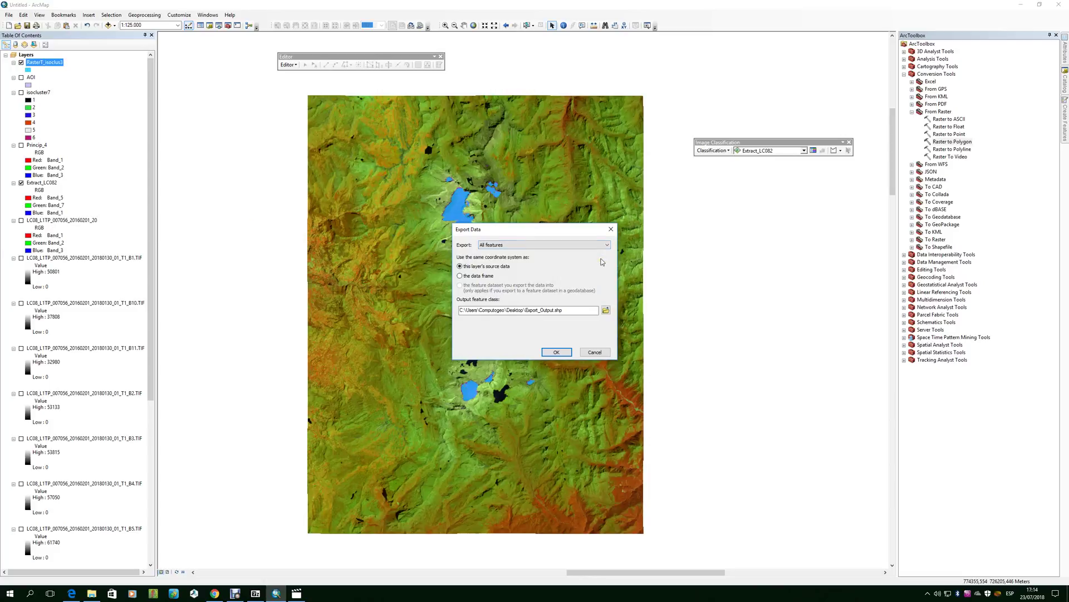
pyautogui.click(606, 310)
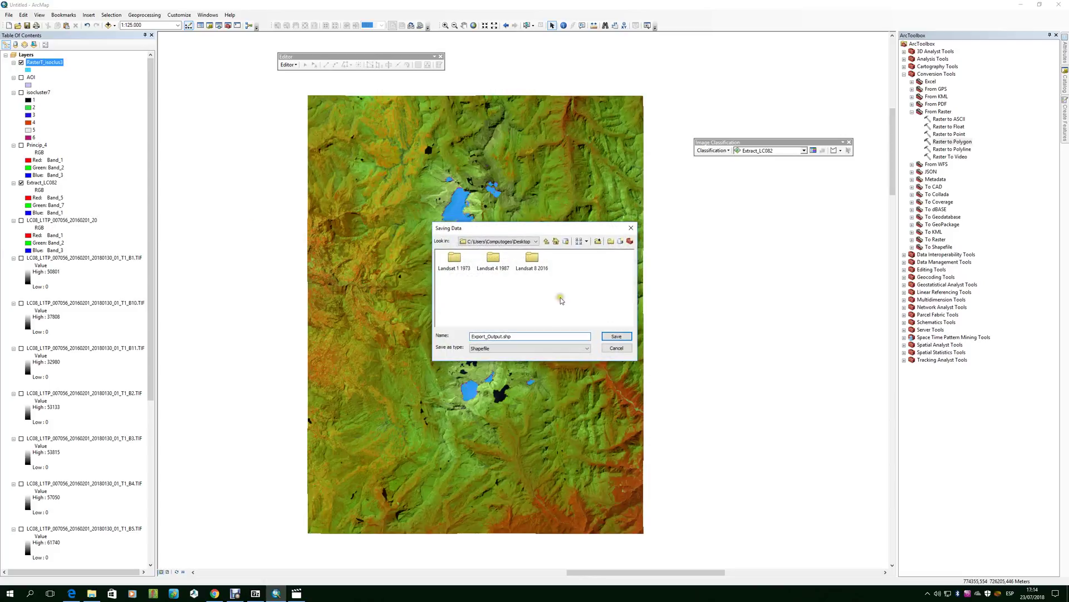
# Step: Look through the existing folder connections for a folder to save the exported shapefile in
pyautogui.click(547, 242)
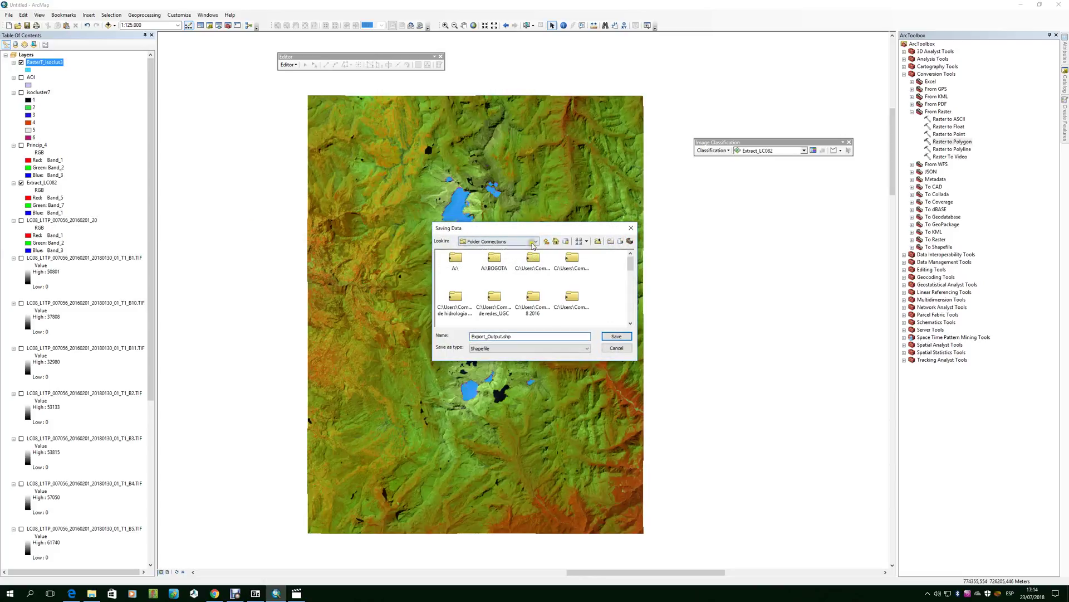
pyautogui.click(536, 241)
pyautogui.scroll(-2, 557, 325)
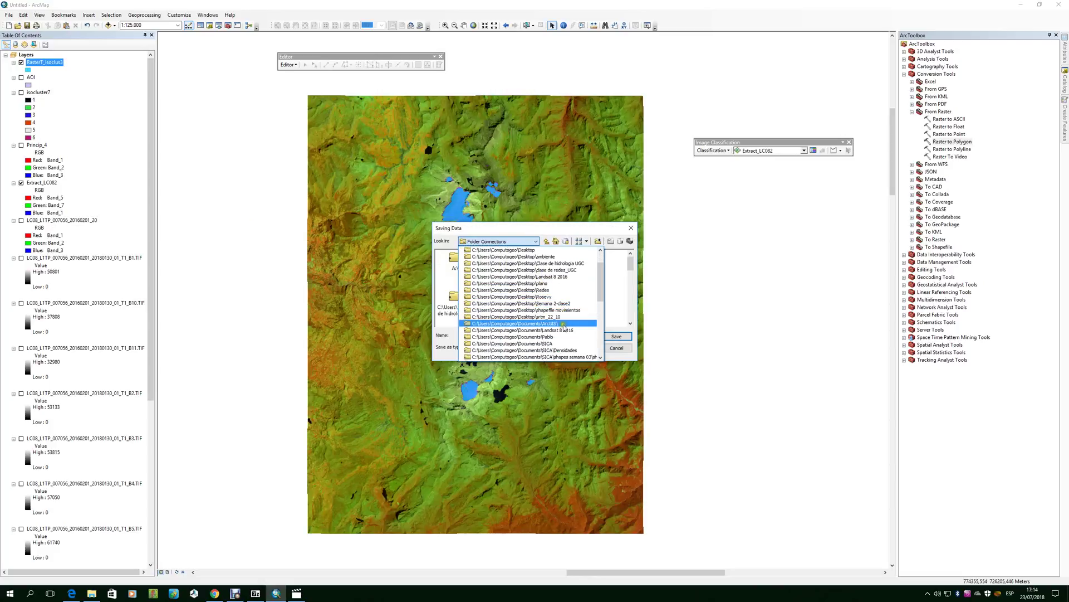
pyautogui.scroll(2, 565, 327)
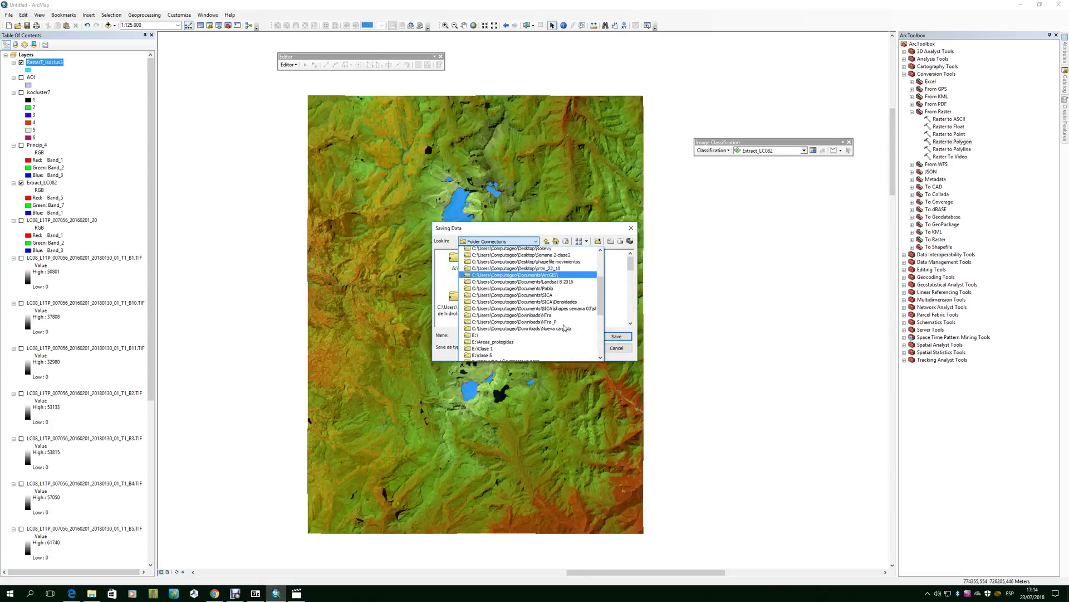
pyautogui.scroll(-8, 564, 328)
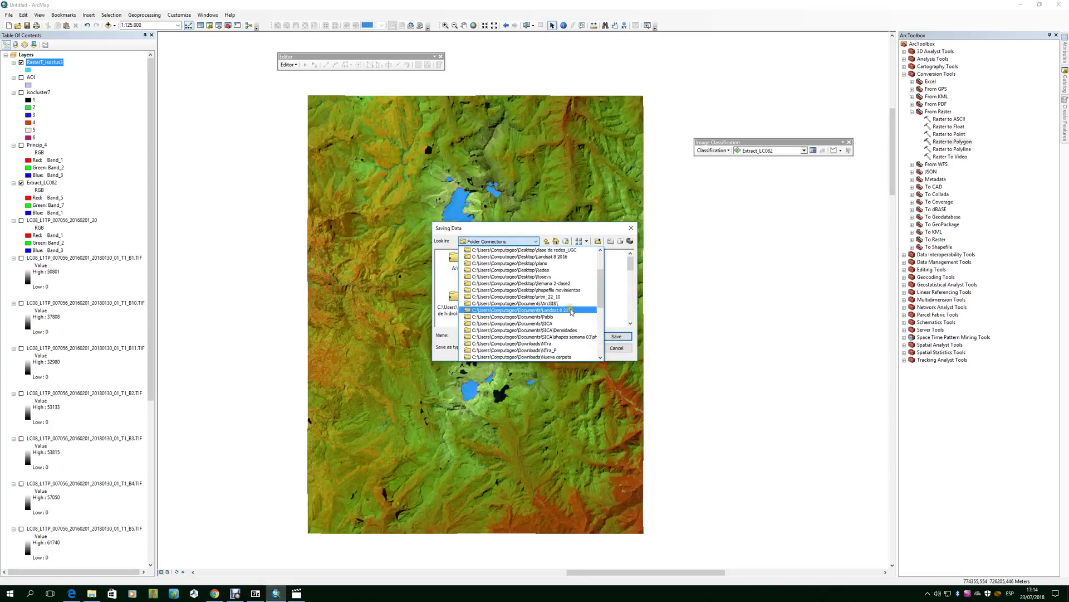
pyautogui.scroll(5, 572, 313)
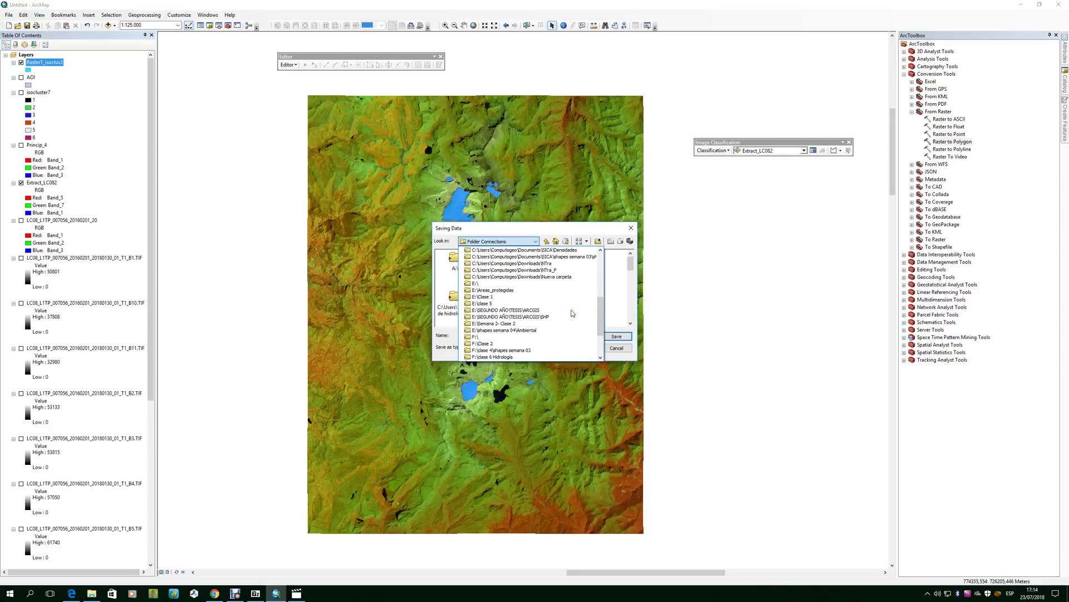
pyautogui.scroll(3, 572, 313)
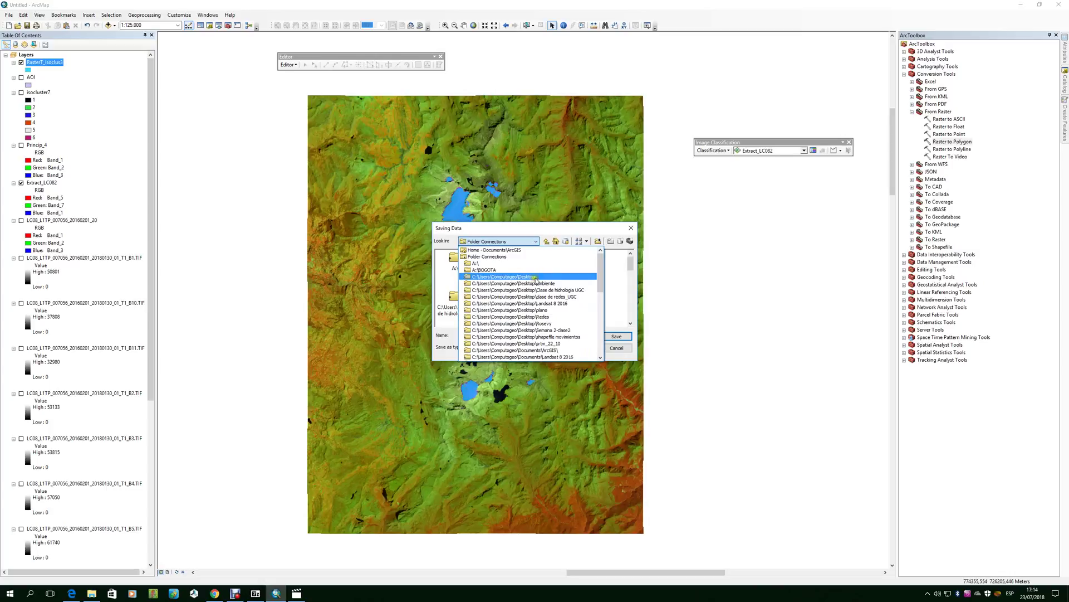
# Step: Add a folder connection to the Landsat 8 2016 folder inside Documents from the save dialog
pyautogui.click(597, 242)
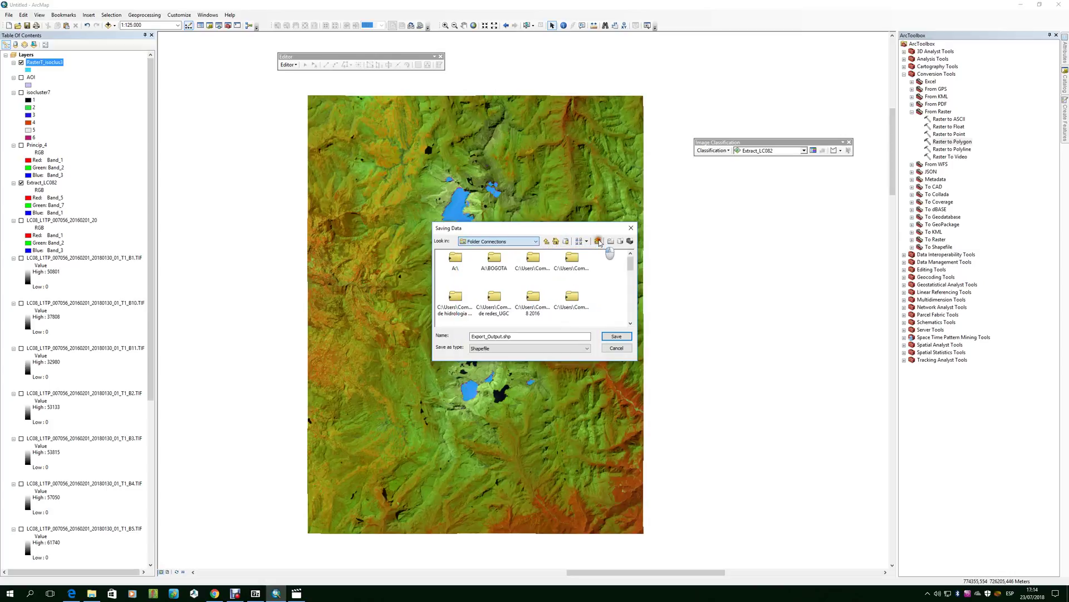
pyautogui.click(597, 241)
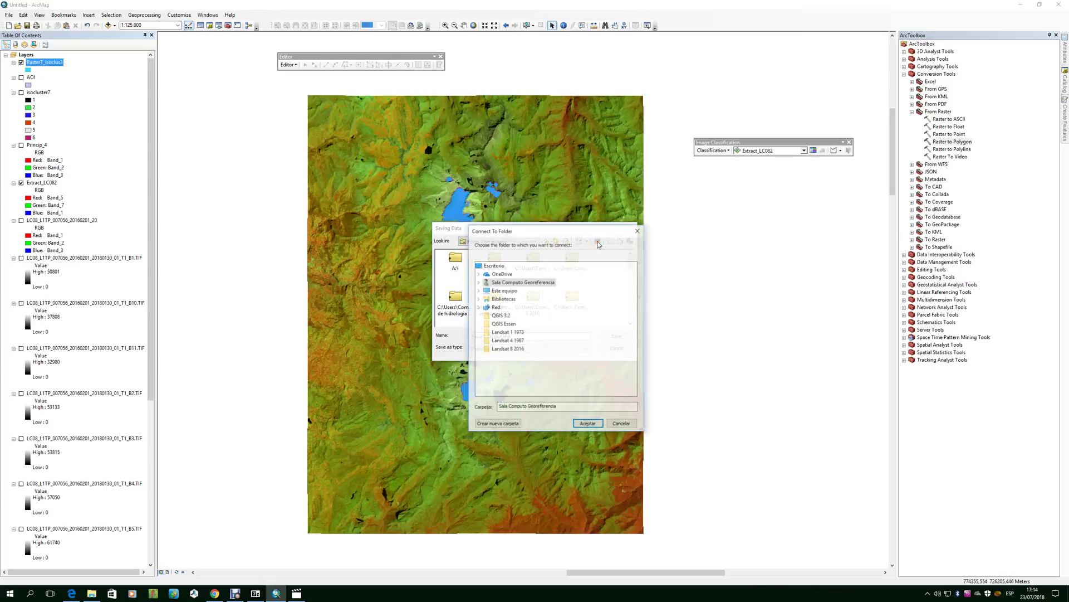
pyautogui.click(500, 291)
pyautogui.click(514, 315)
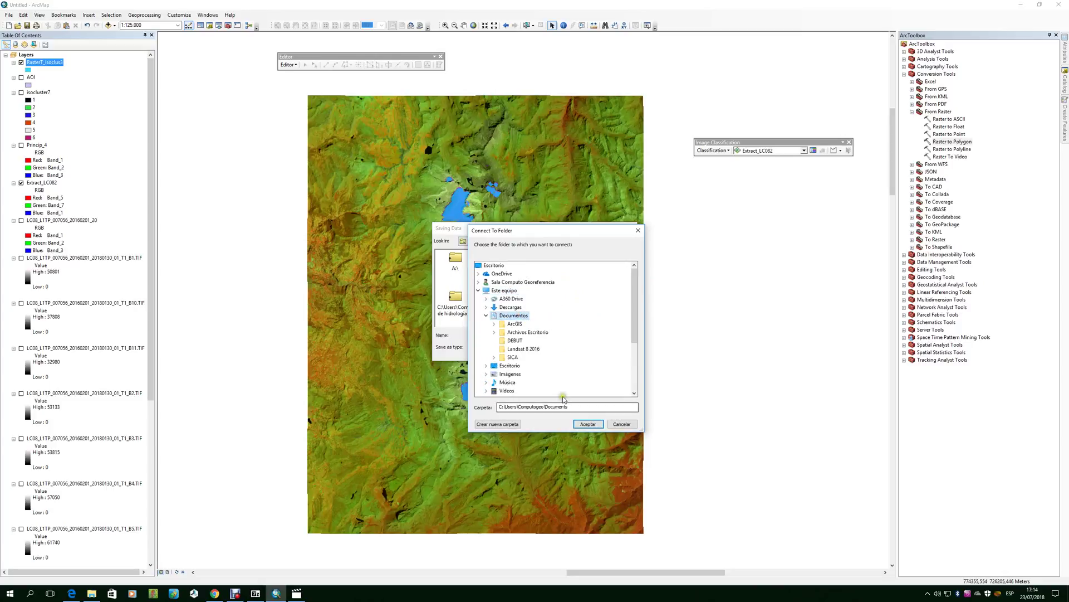
pyautogui.click(523, 349)
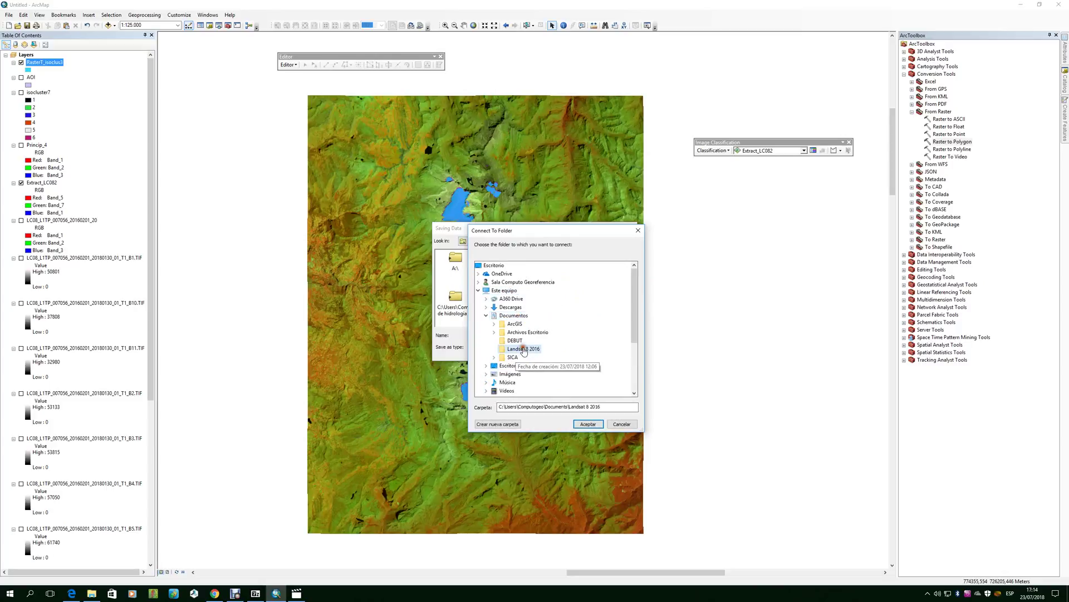
pyautogui.click(598, 425)
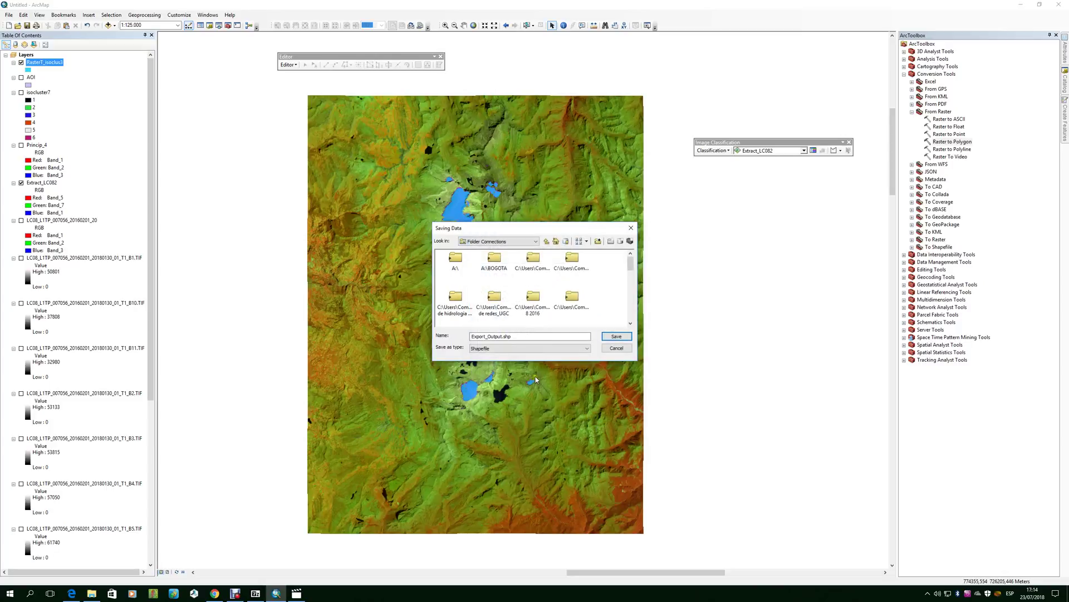
# Step: Name the export output Cobertura_glacial, keep the Shapefile type, and try to save it directly under Folder Connections
pyautogui.moveTo(529, 336); pyautogui.dragTo(451, 335)
pyautogui.write('Cobertura_glacial')
pyautogui.moveTo(514, 229); pyautogui.dragTo(448, 212)
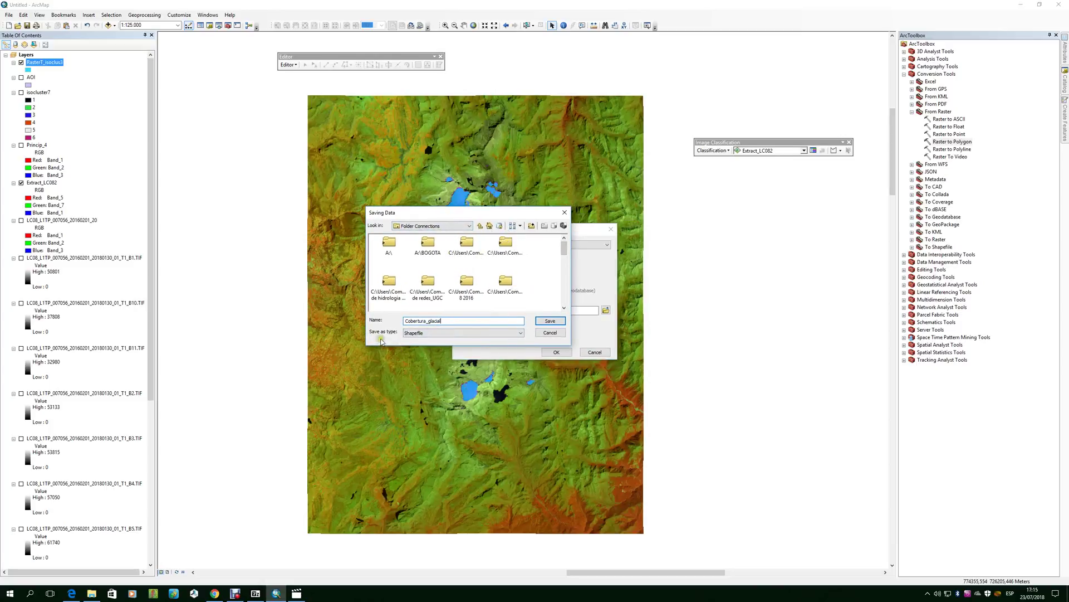
pyautogui.click(441, 333)
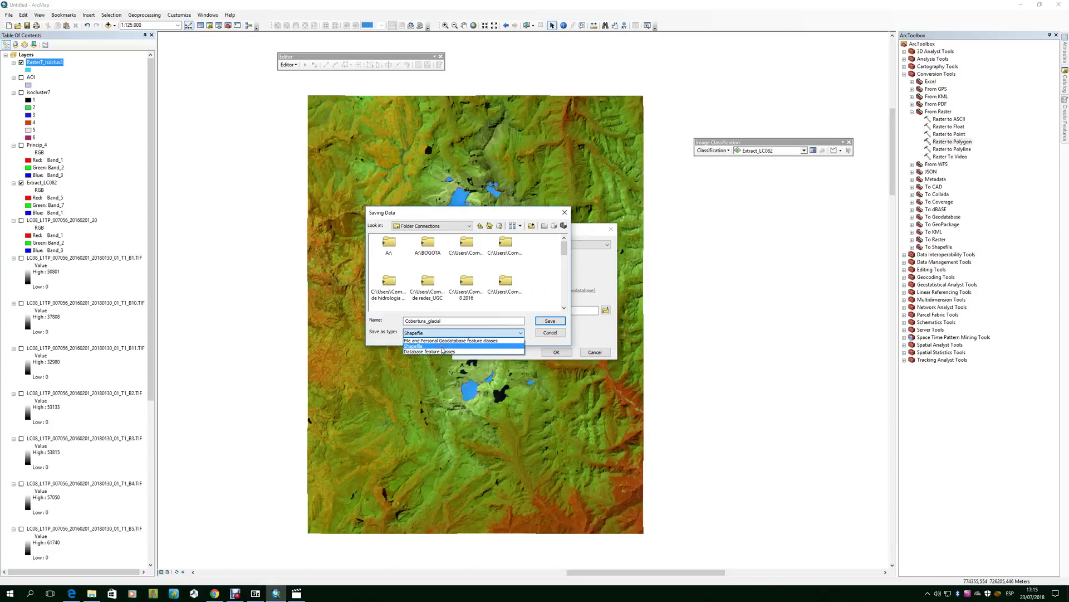
pyautogui.click(440, 346)
pyautogui.click(550, 320)
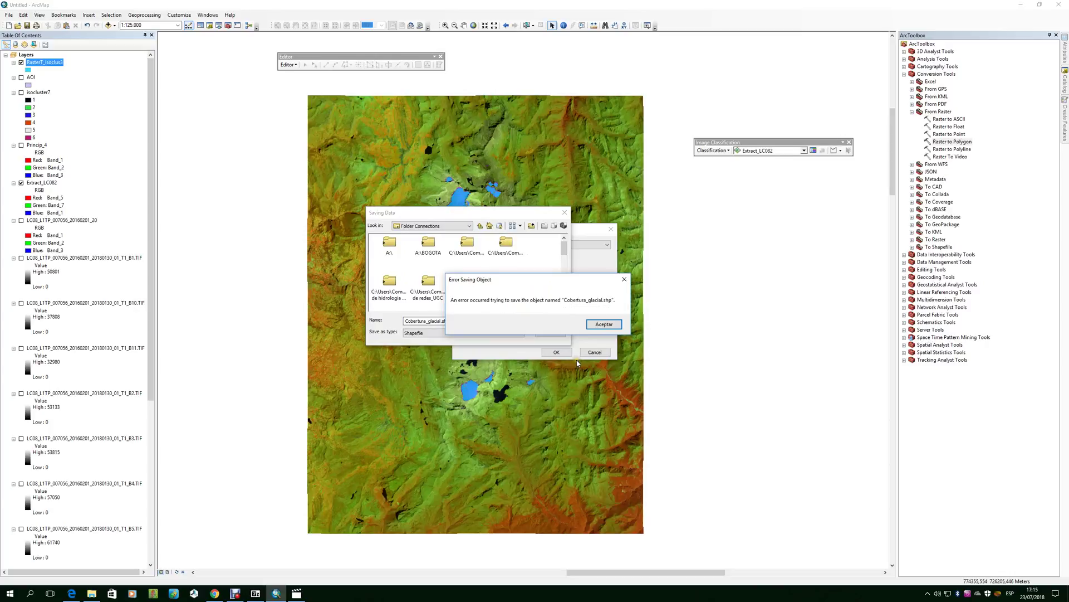
pyautogui.click(606, 322)
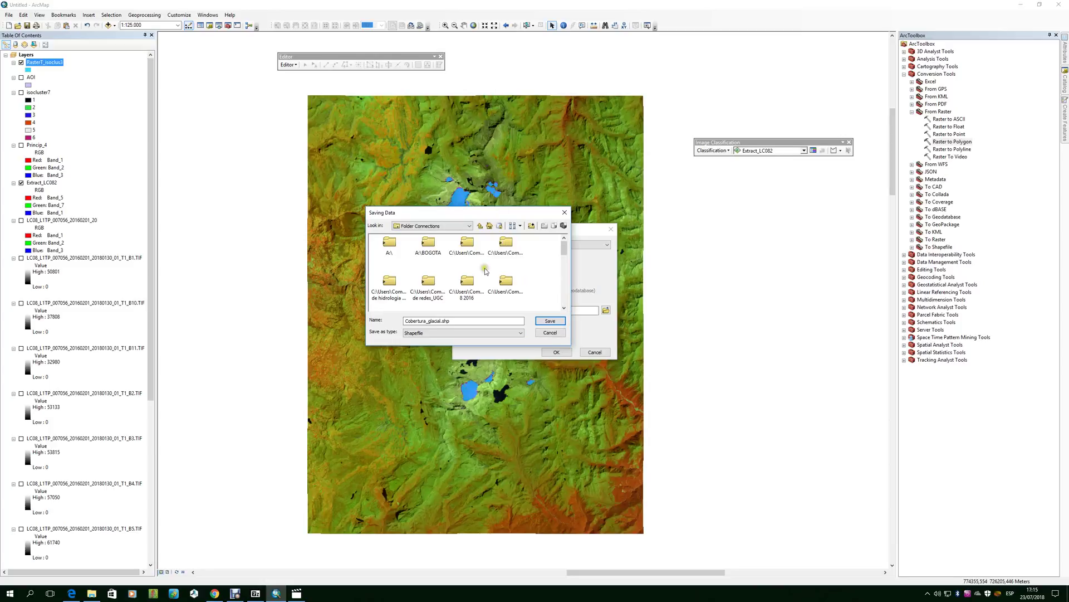
# Step: Export the shapefile to the Landsat 8 2016 folder on the Desktop and add the exported data to the map as a layer
pyautogui.click(456, 225)
pyautogui.scroll(-1, 487, 283)
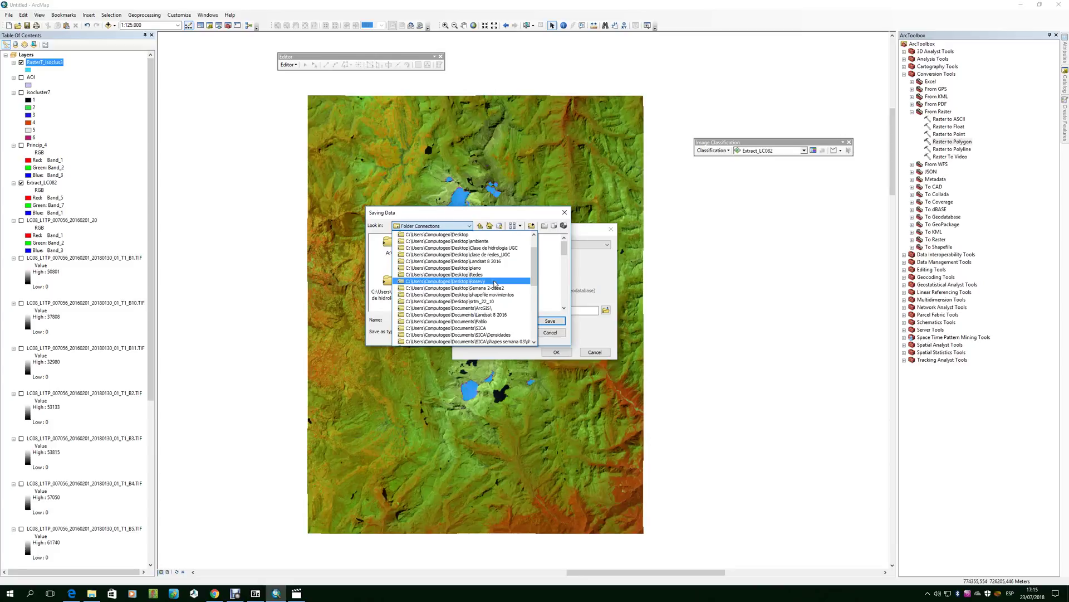
pyautogui.scroll(-2, 494, 283)
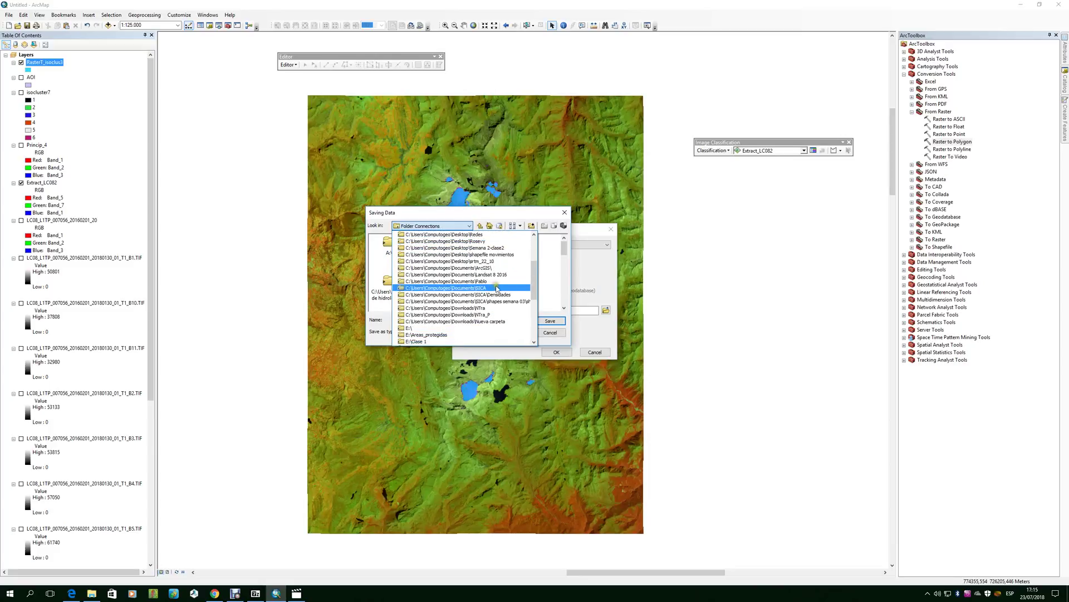
pyautogui.scroll(-4, 498, 290)
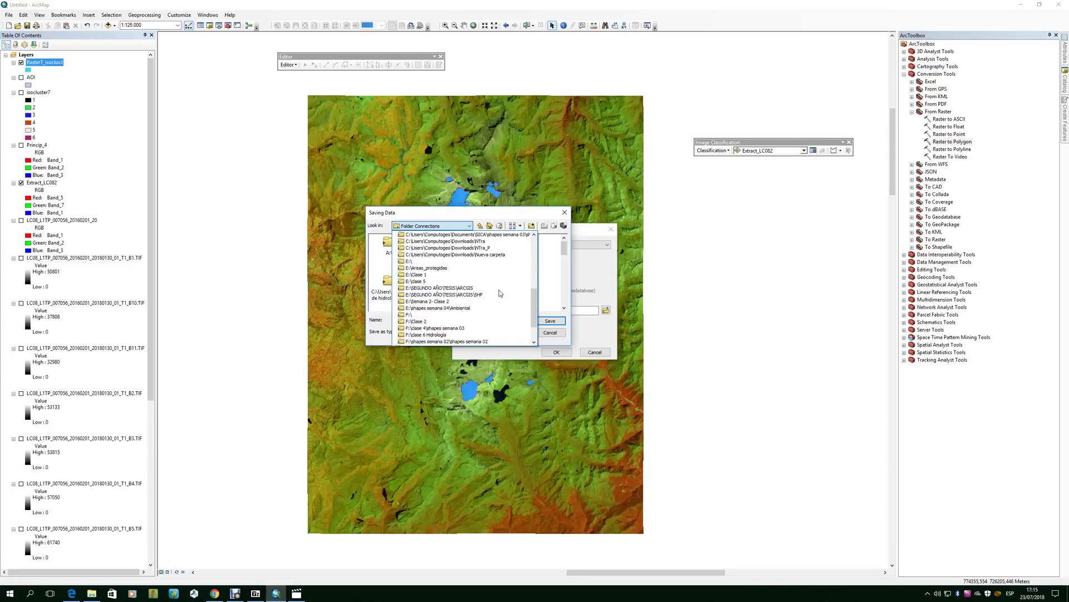
pyautogui.scroll(8, 500, 293)
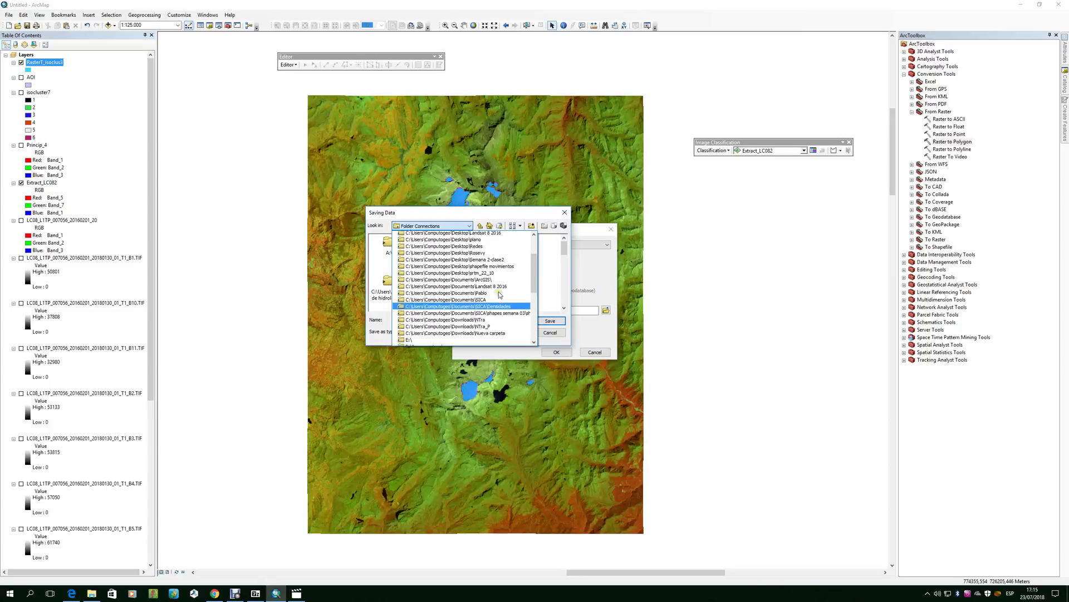
pyautogui.scroll(1, 499, 293)
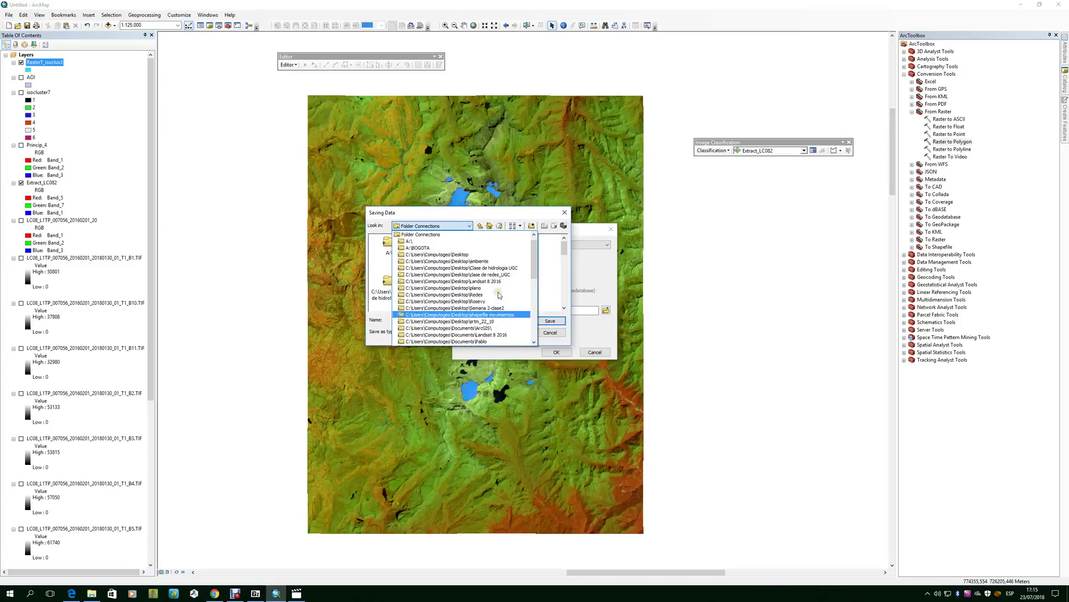
pyautogui.click(448, 254)
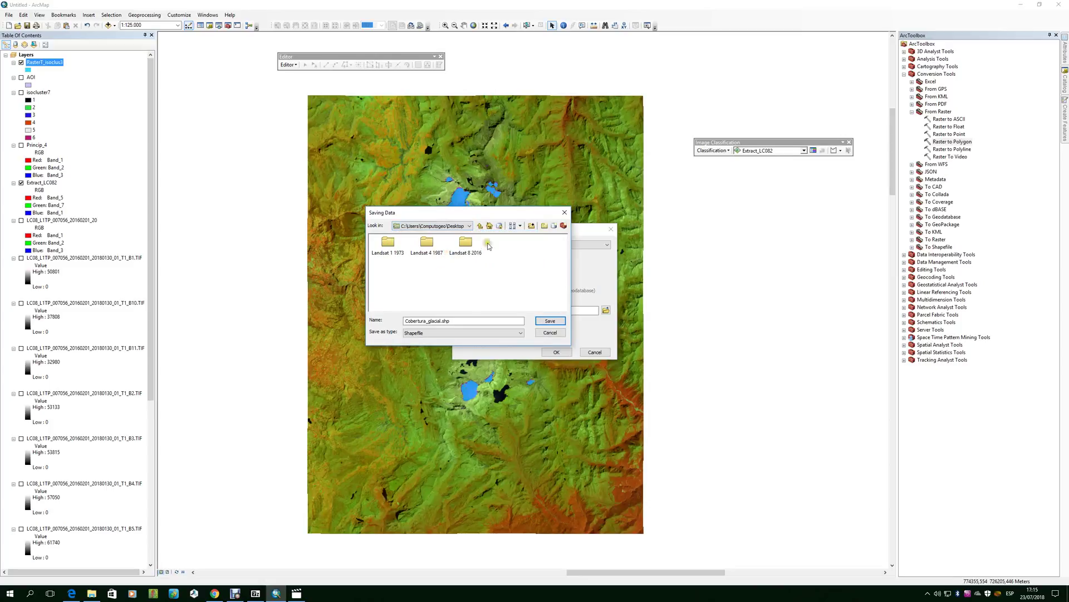
pyautogui.click(466, 244)
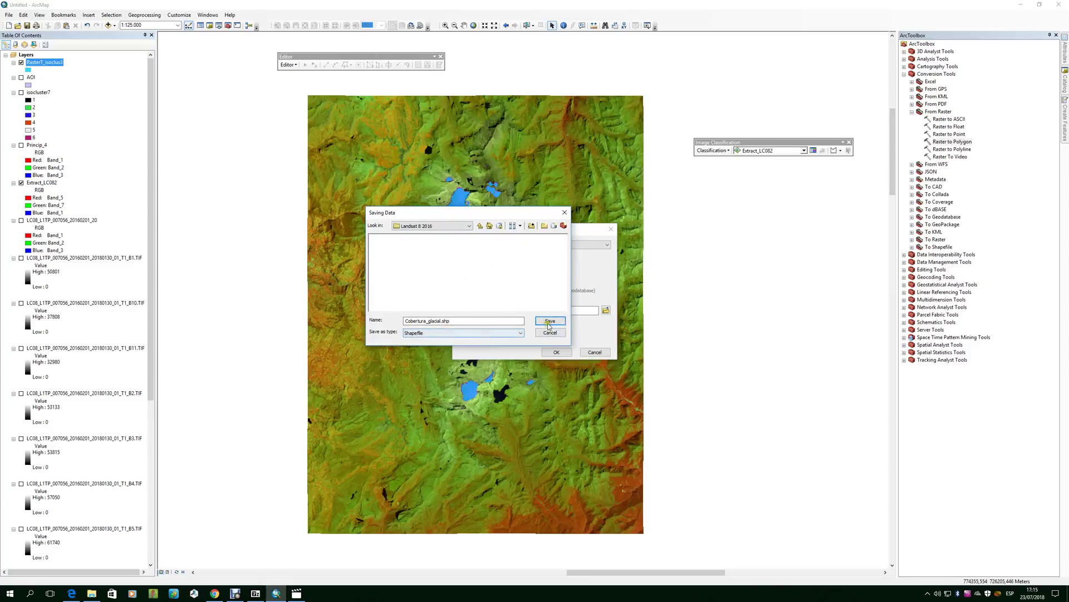
pyautogui.click(563, 355)
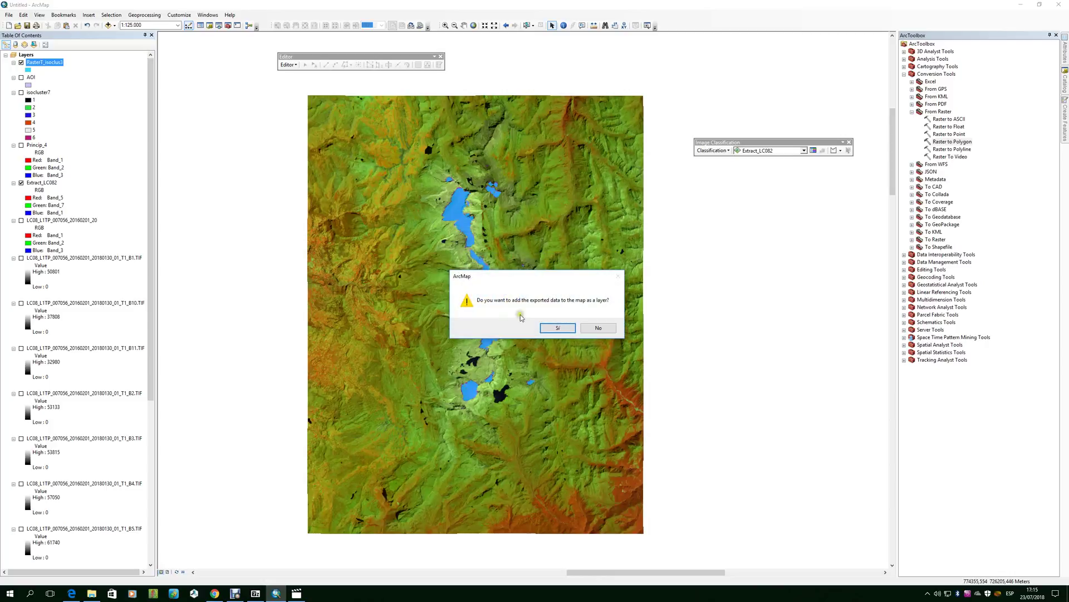
pyautogui.click(565, 330)
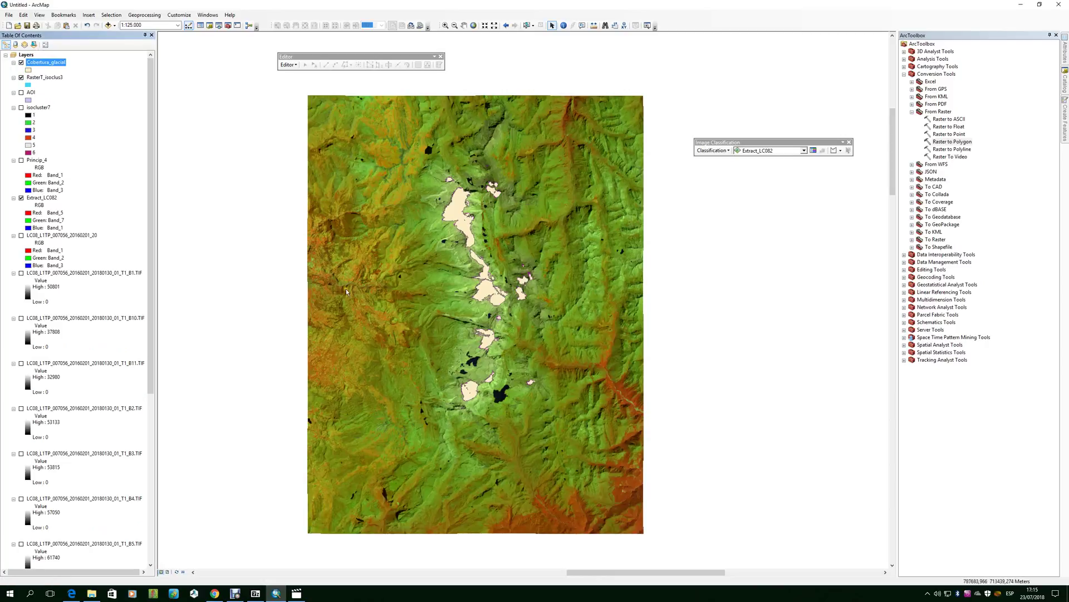
# Step: Check the attribute table of the Cobertura_glacial layer for its area fields, closing the table when done
pyautogui.click(85, 152)
pyautogui.rightClick(54, 63)
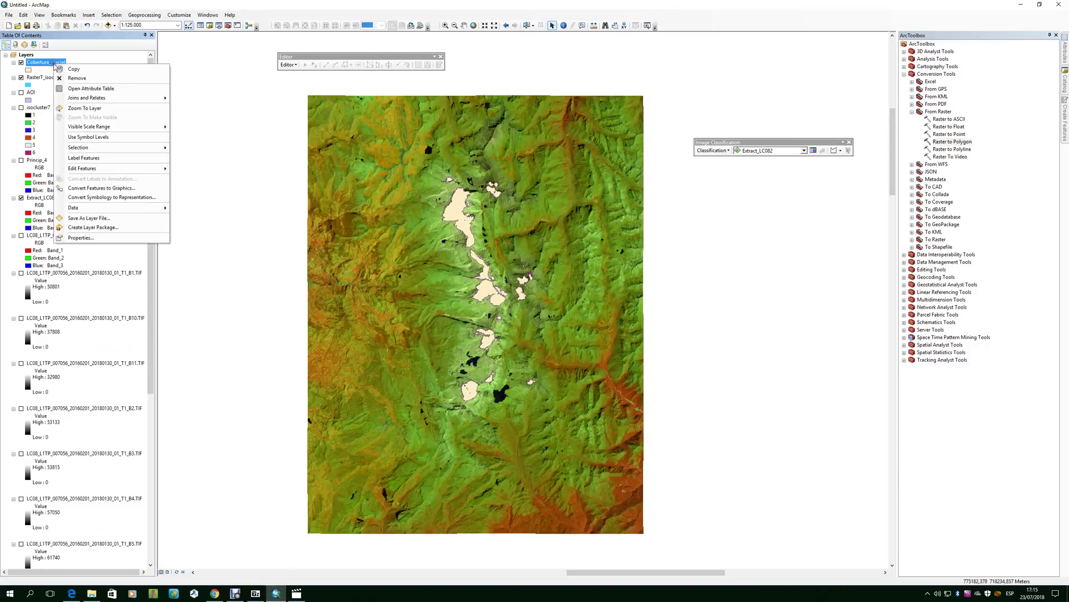
pyautogui.click(105, 89)
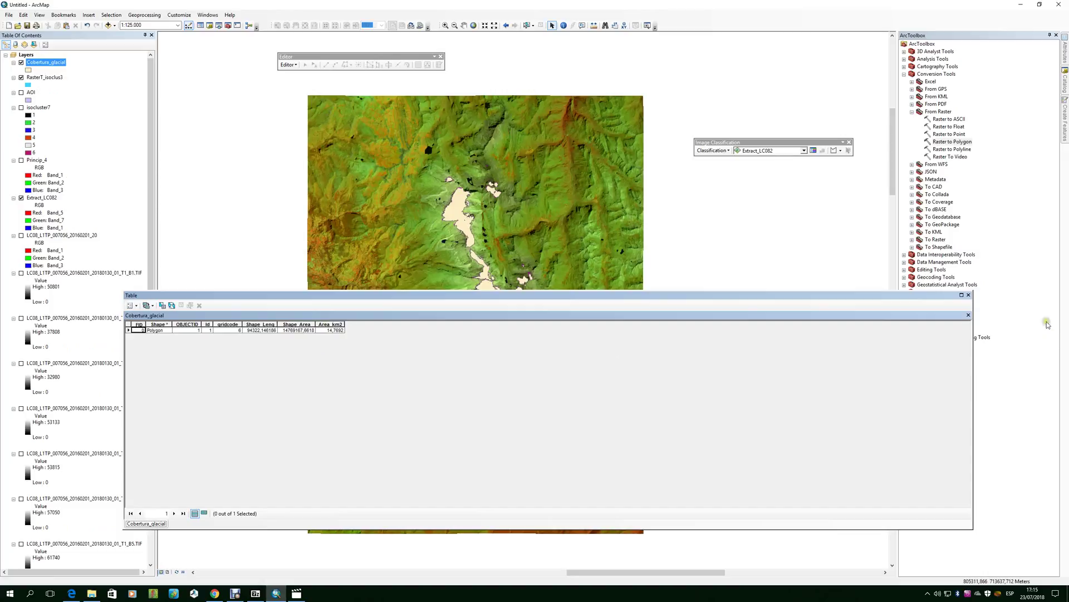
pyautogui.click(969, 295)
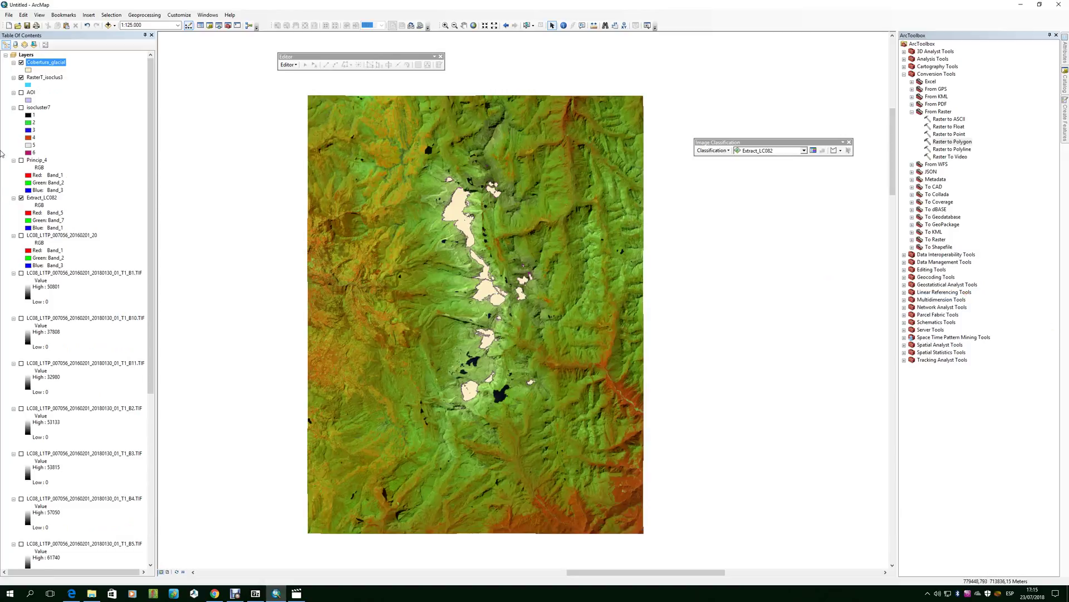
# Step: Hide the RasterT_isoclus3 and Cobertura_glacial layers, comparing the exported polygons with and without the Extract_LC082 image
pyautogui.click(21, 77)
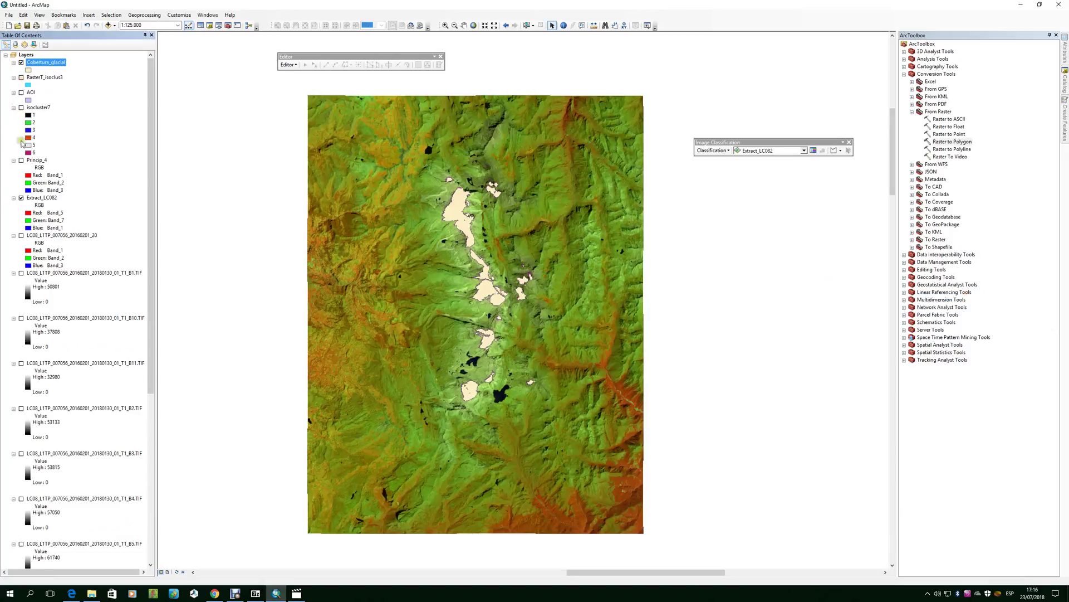
pyautogui.click(21, 198)
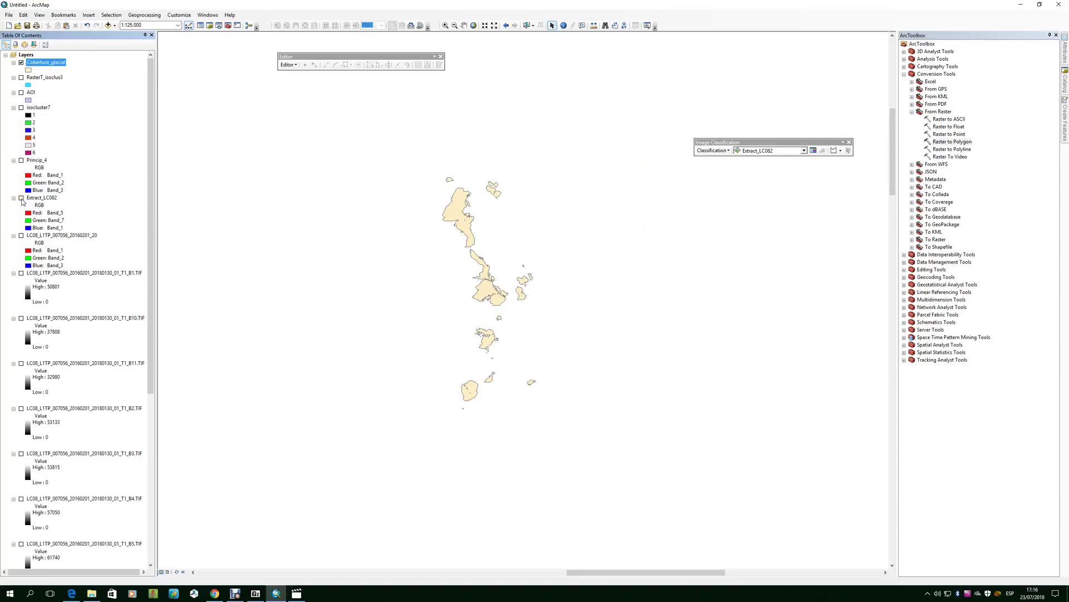
pyautogui.click(22, 198)
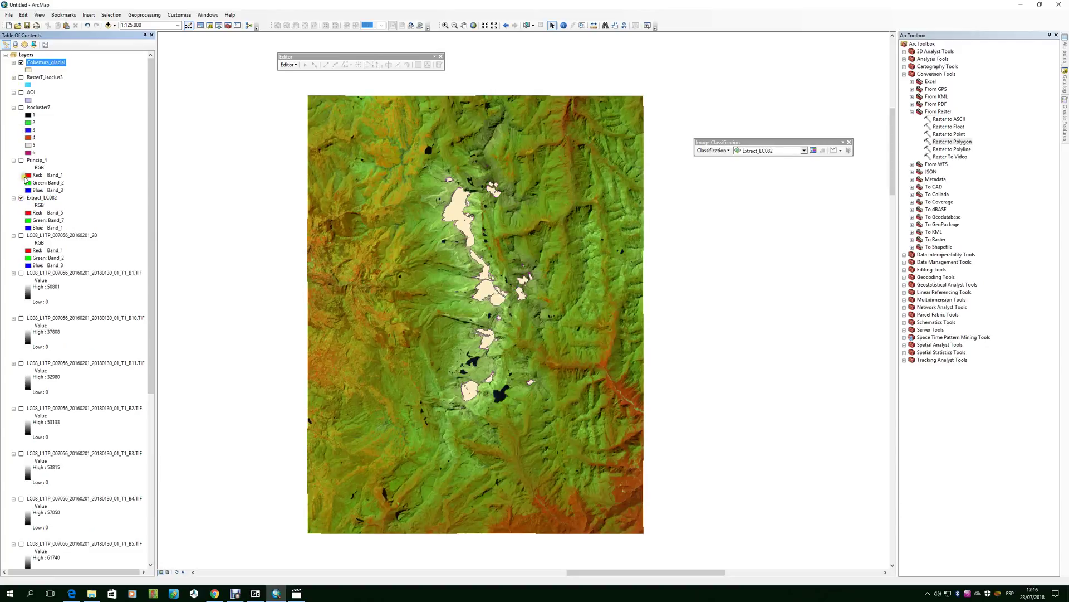
pyautogui.click(21, 63)
pyautogui.click(21, 62)
pyautogui.click(21, 62)
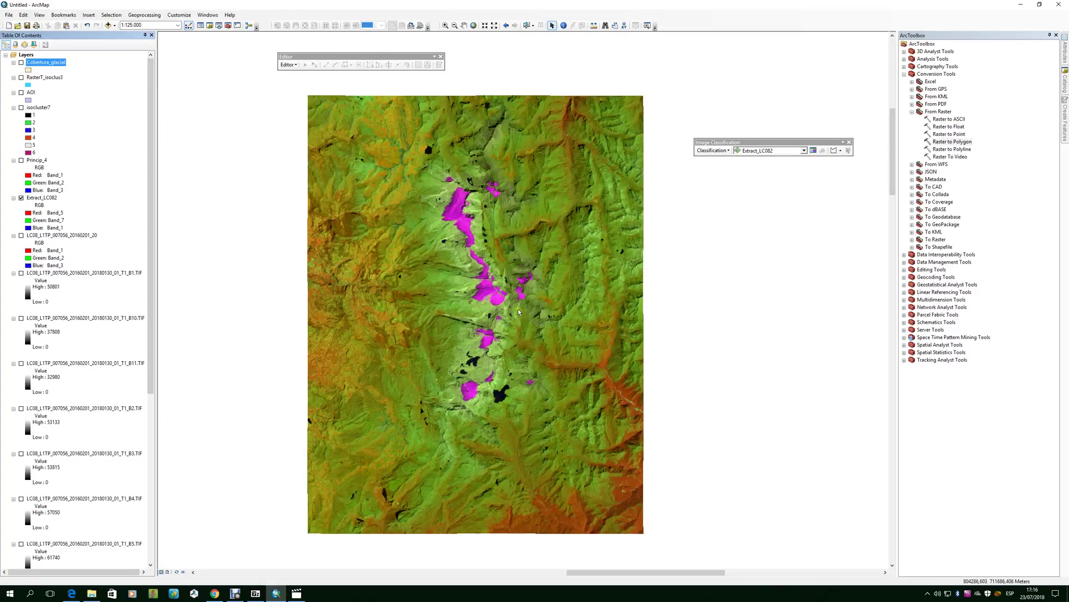
pyautogui.moveTo(556, 349); pyautogui.dragTo(506, 339)
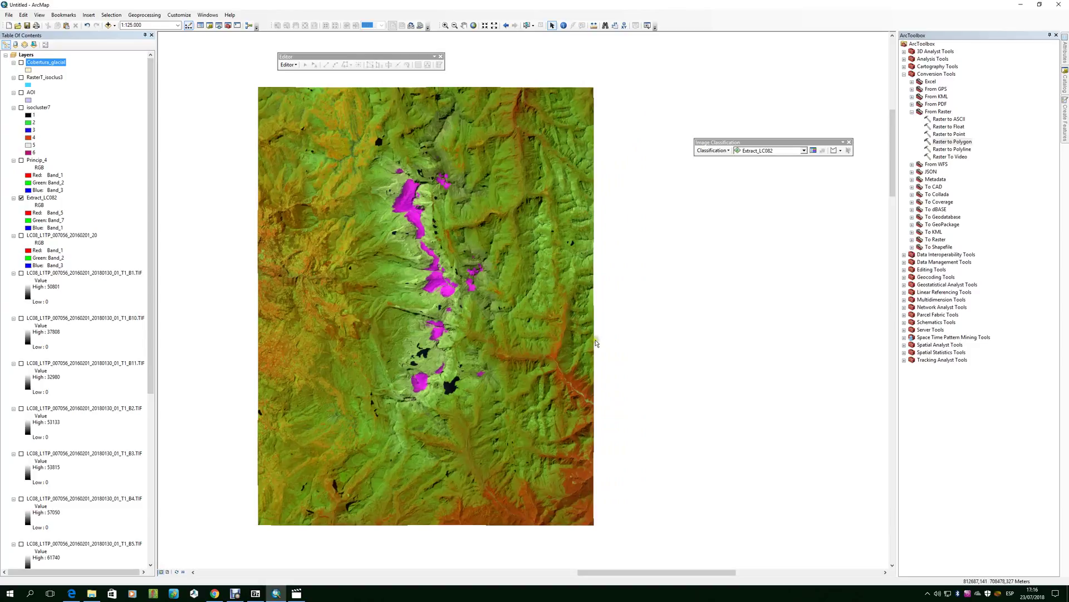
pyautogui.moveTo(510, 353); pyautogui.dragTo(486, 328)
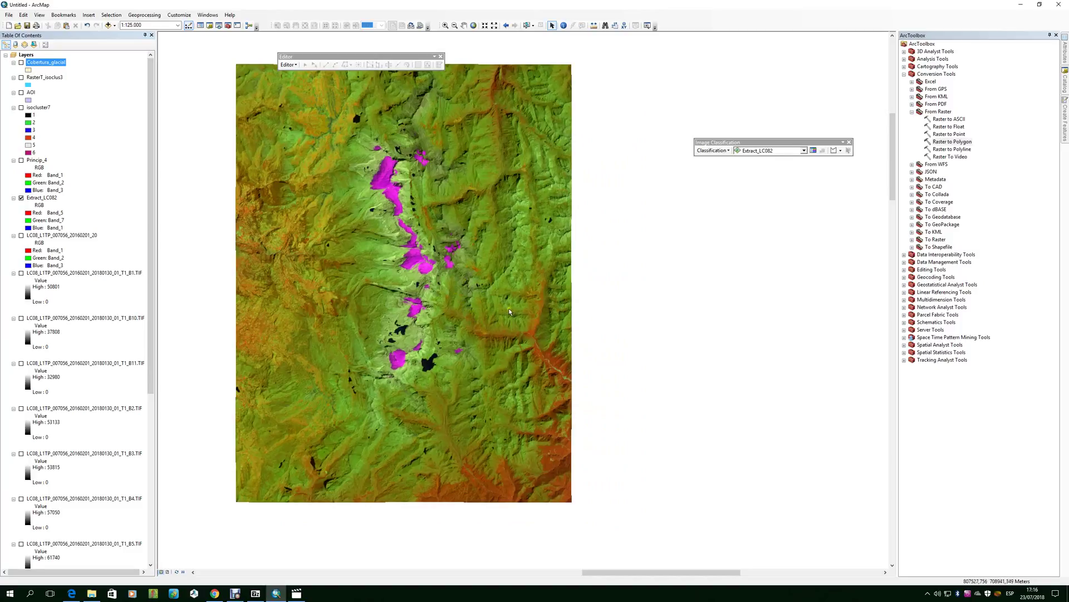
pyautogui.moveTo(542, 359); pyautogui.dragTo(528, 371)
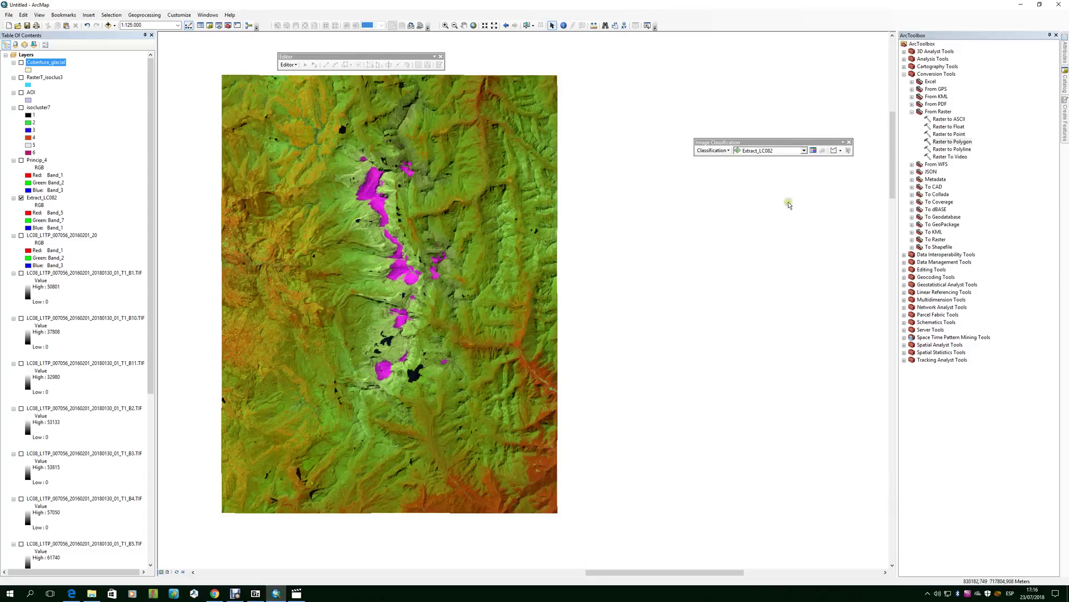
pyautogui.moveTo(767, 146); pyautogui.dragTo(706, 149)
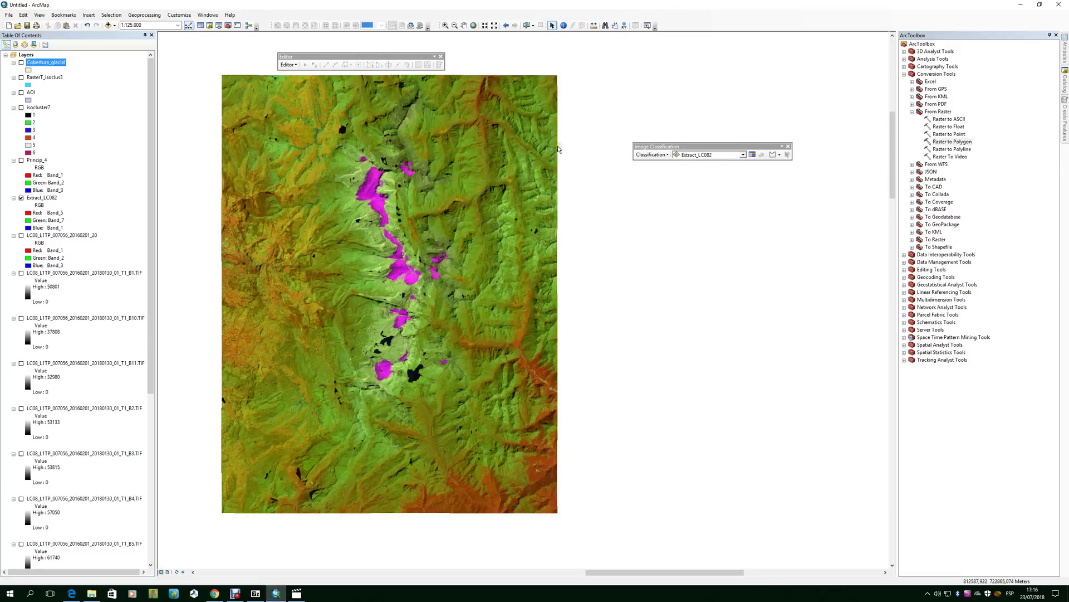
pyautogui.click(577, 170)
pyautogui.moveTo(520, 165); pyautogui.dragTo(510, 184)
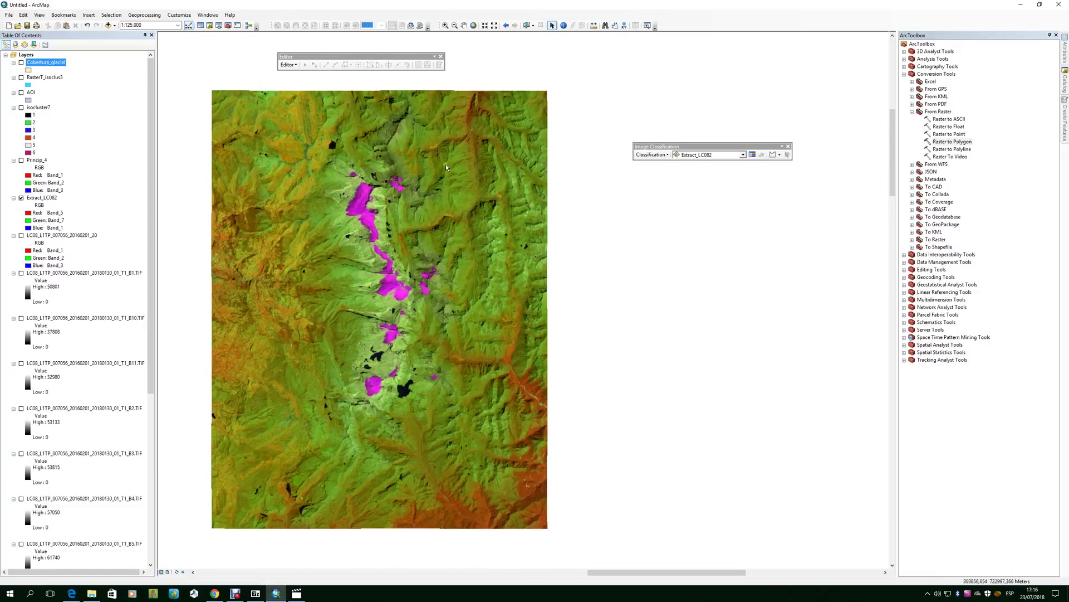